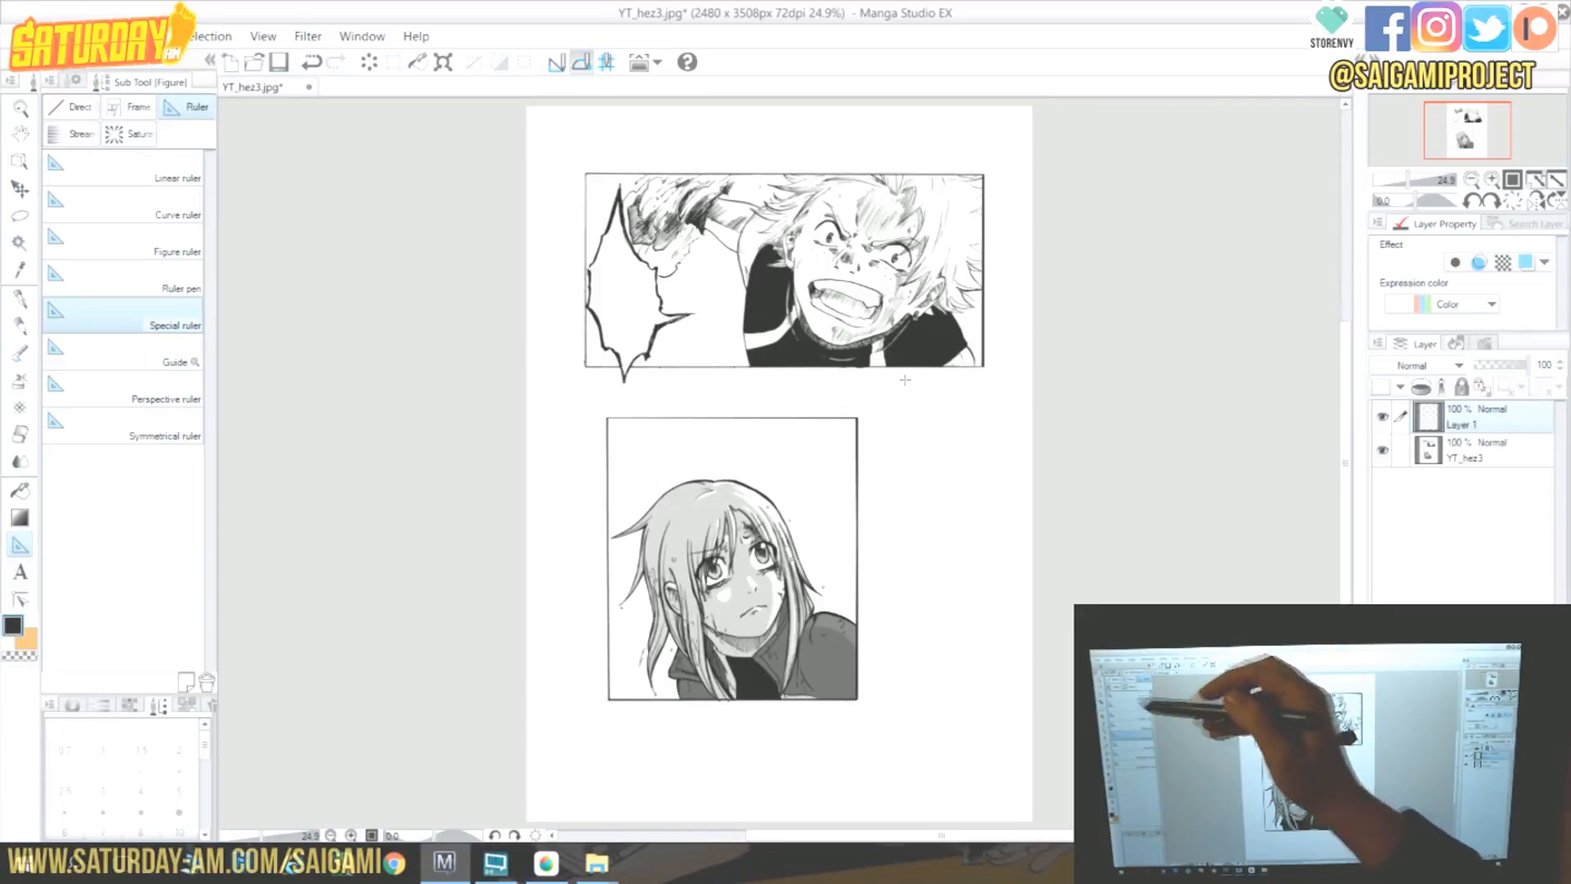
Pick the Scattered saturated line tool and draw saturated lines centred on the upper panel's fist area.
{"action": "left_click", "coordinate": [129, 133]}
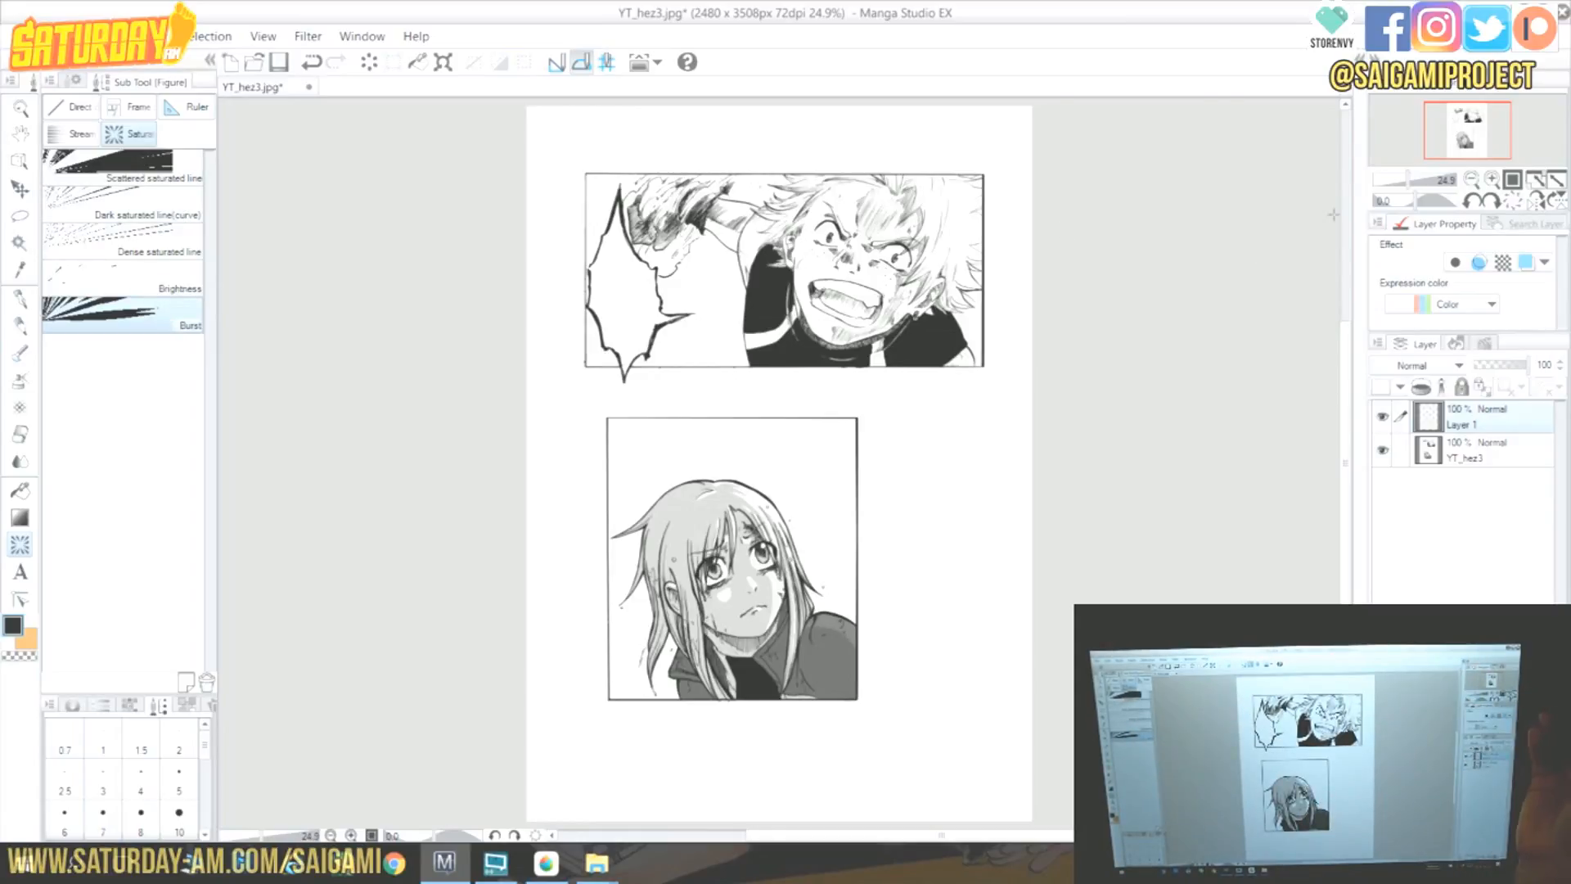
{"action": "left_click", "coordinate": [187, 213]}
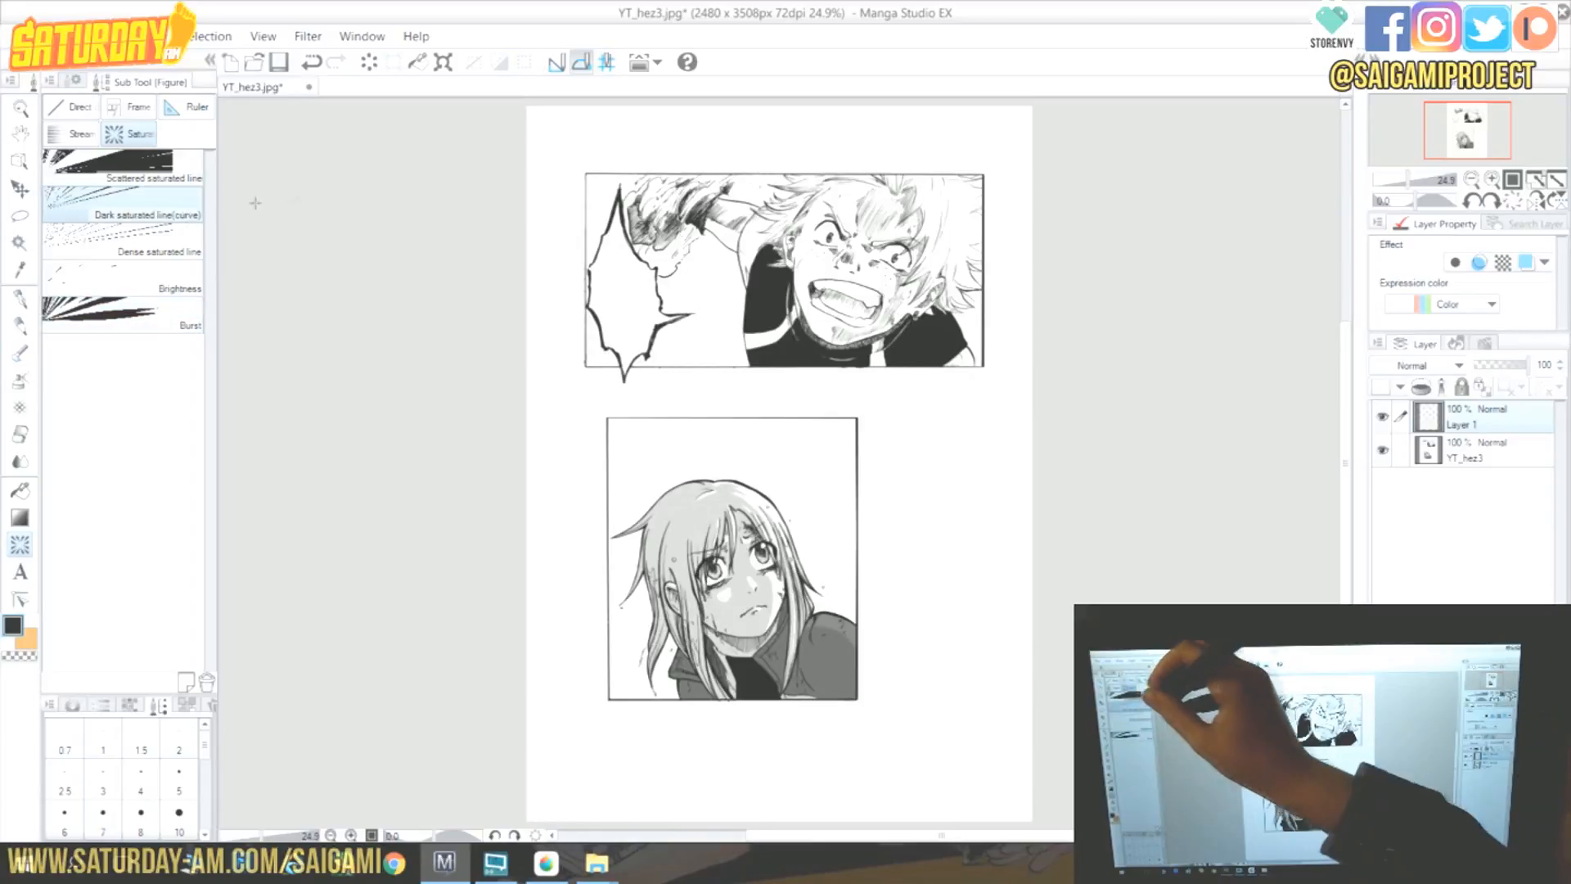
{"action": "left_click", "coordinate": [164, 168]}
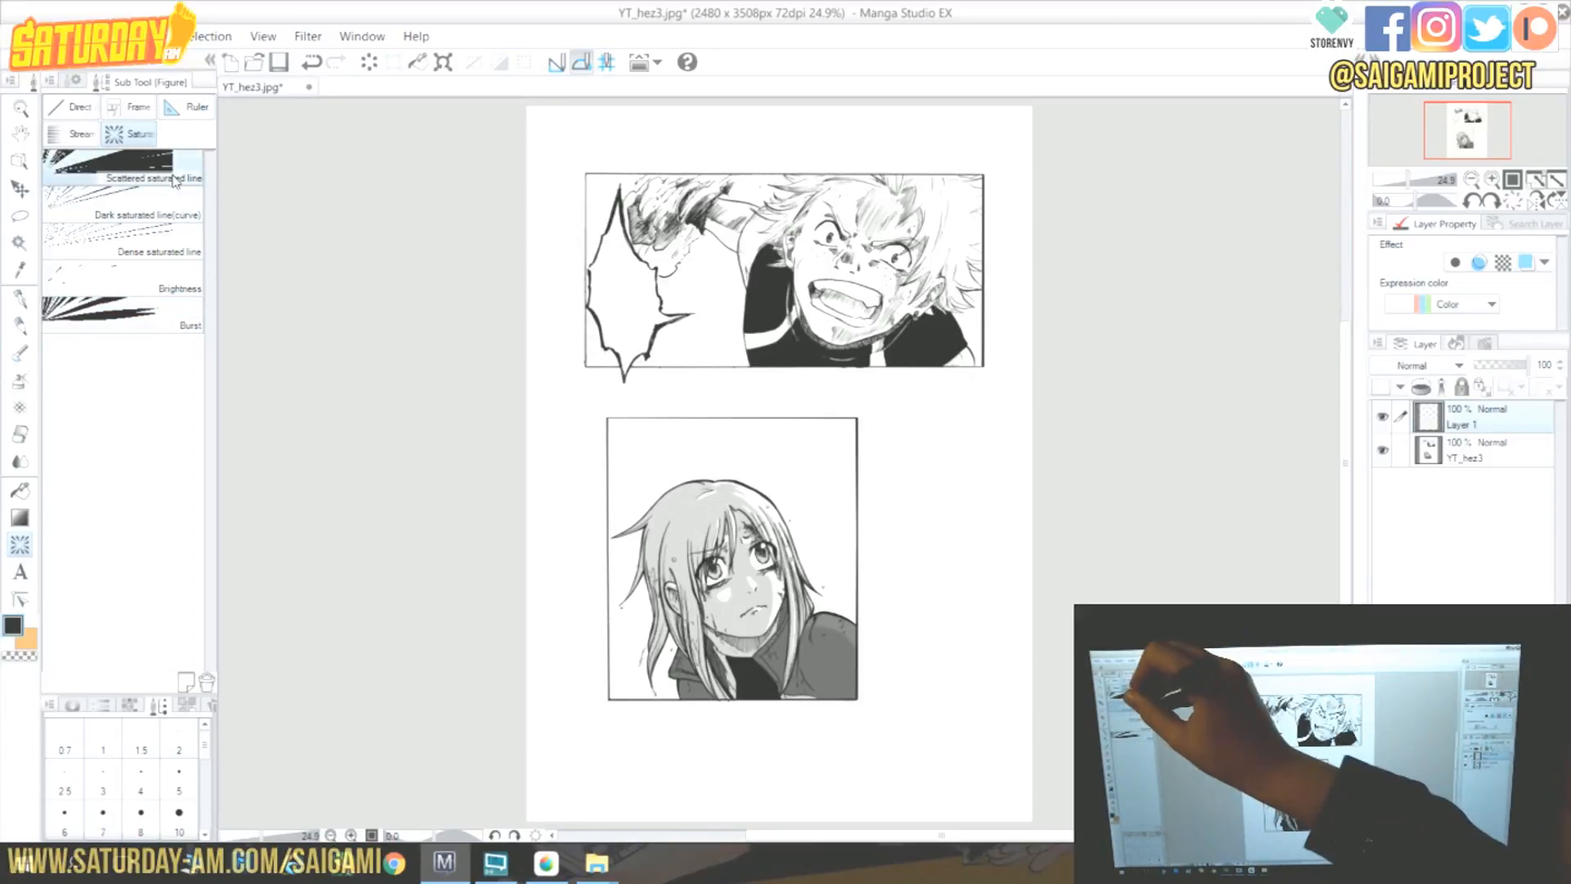
{"action": "left_click", "coordinate": [74, 80]}
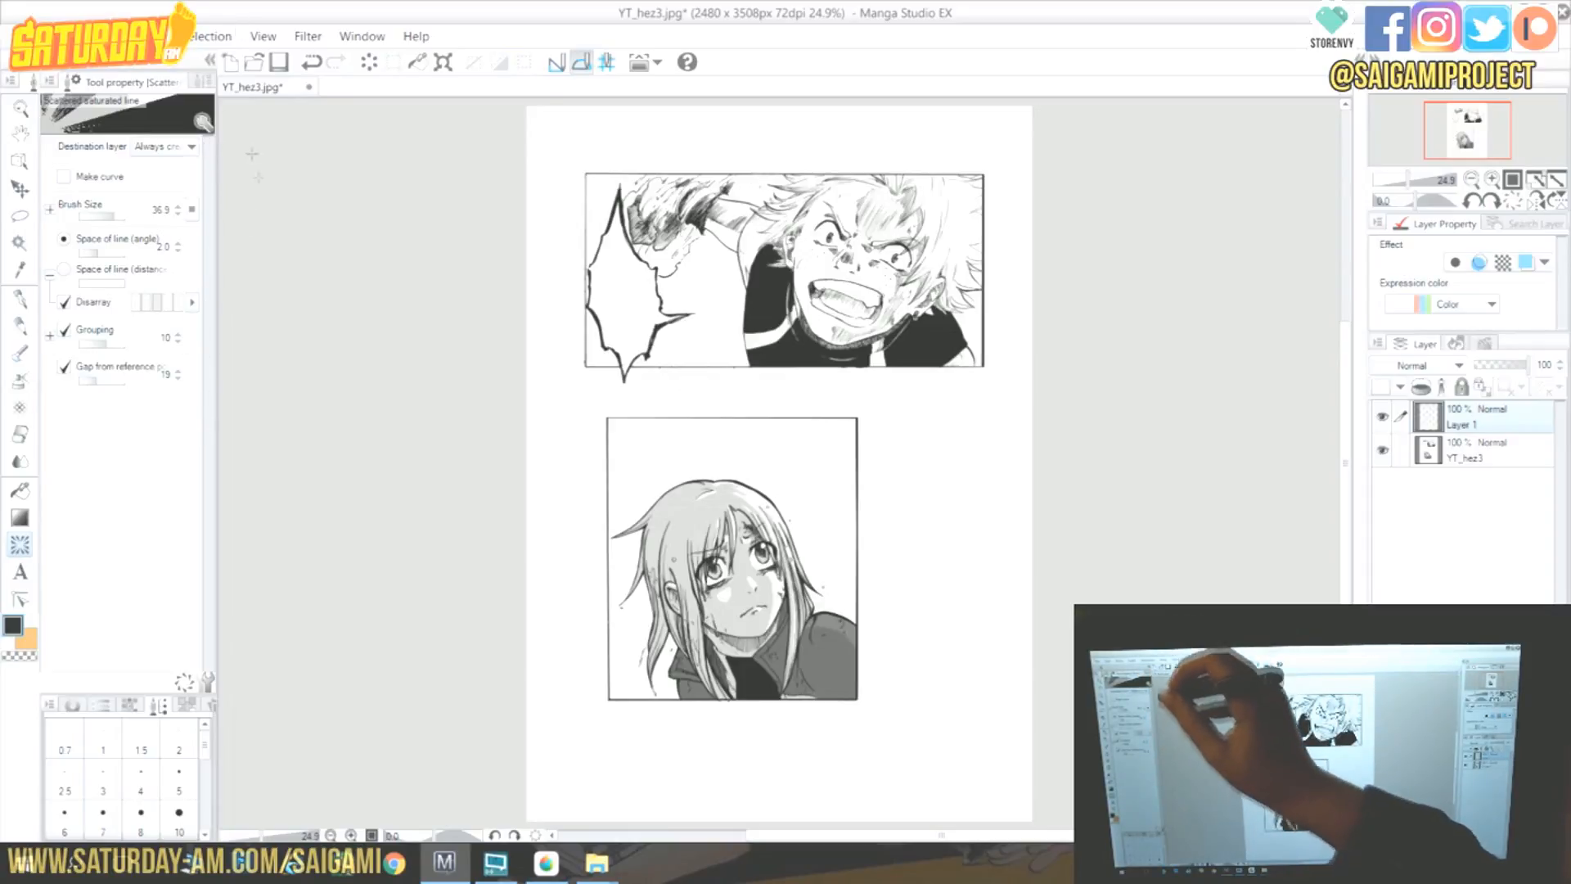
{"action": "left_click", "coordinate": [201, 82]}
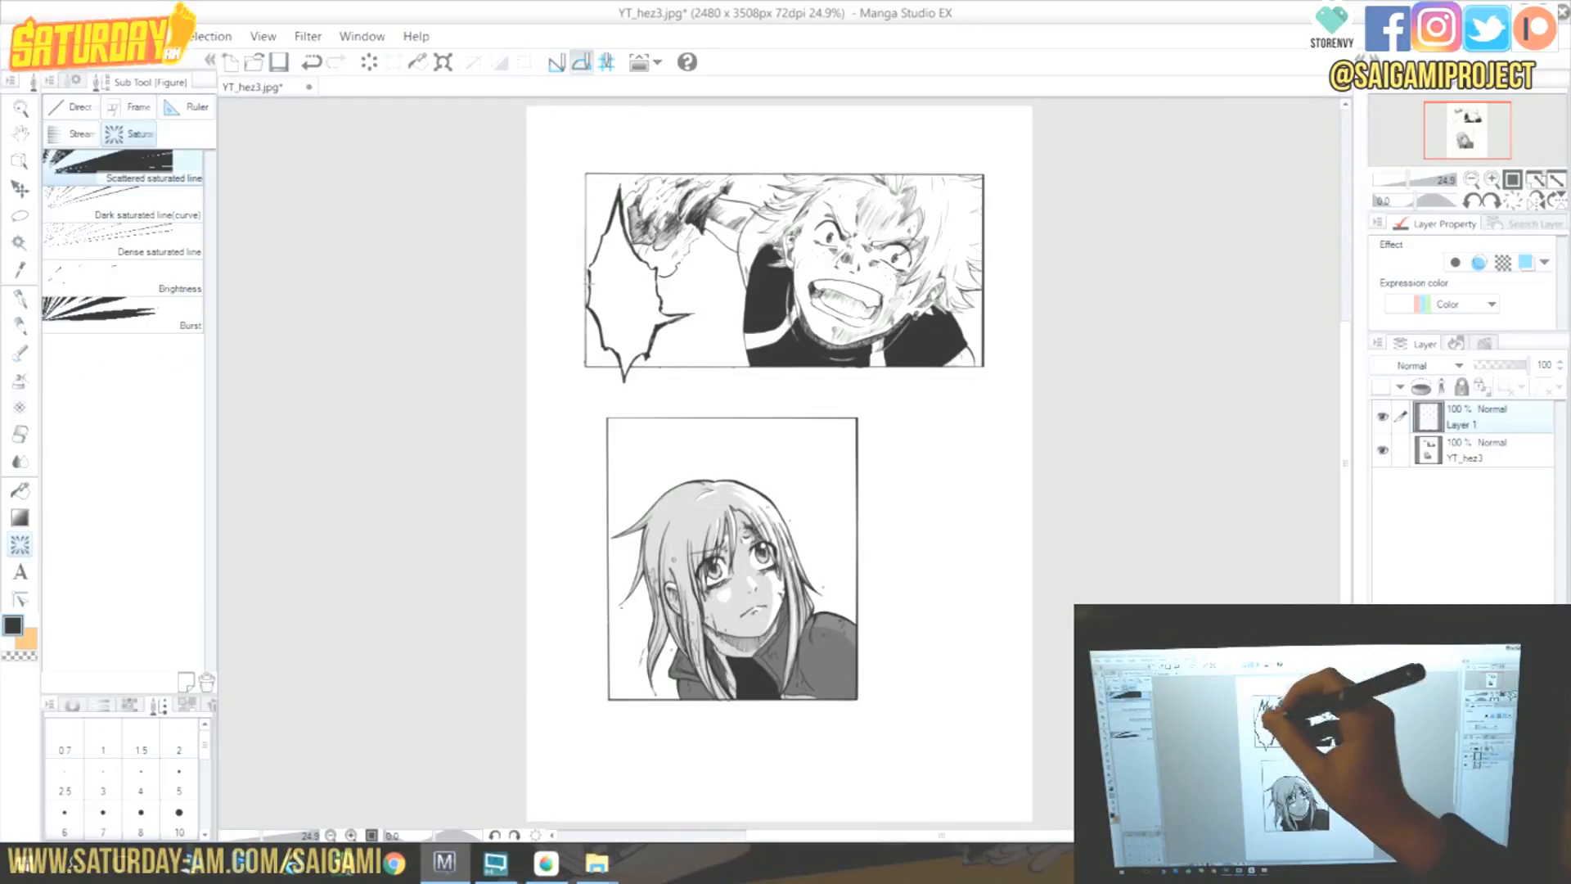
{"action": "left_click_drag", "start_coordinate": [661, 262], "coordinate": [768, 388]}
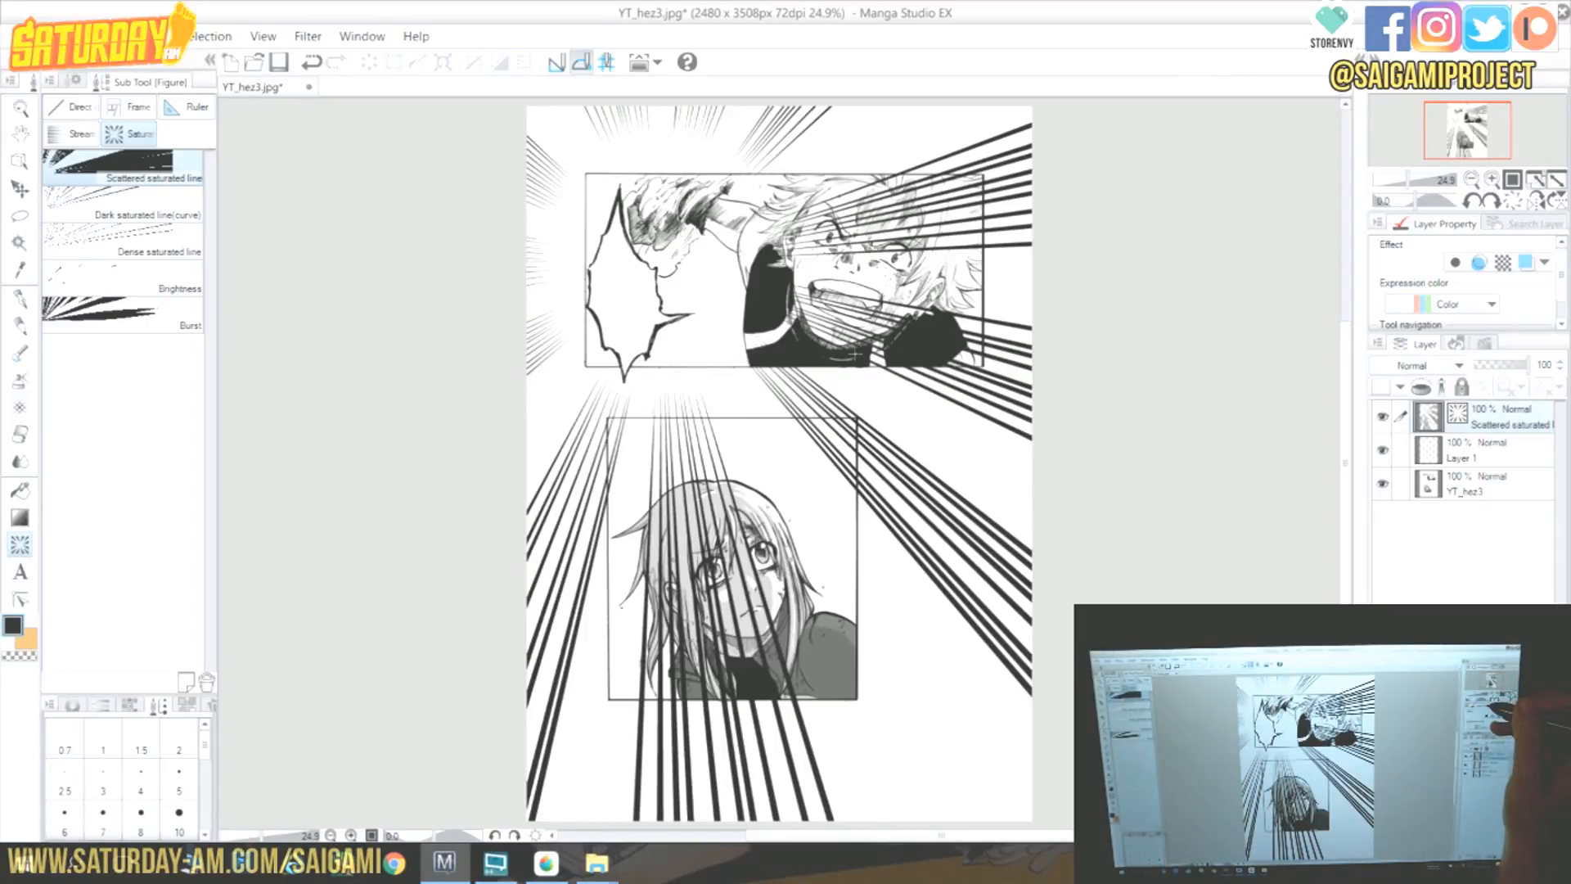
Reshape the scattered saturated lines' reference outline around the fist with the Object tool, then hide that layer.
{"action": "left_click", "coordinate": [20, 161]}
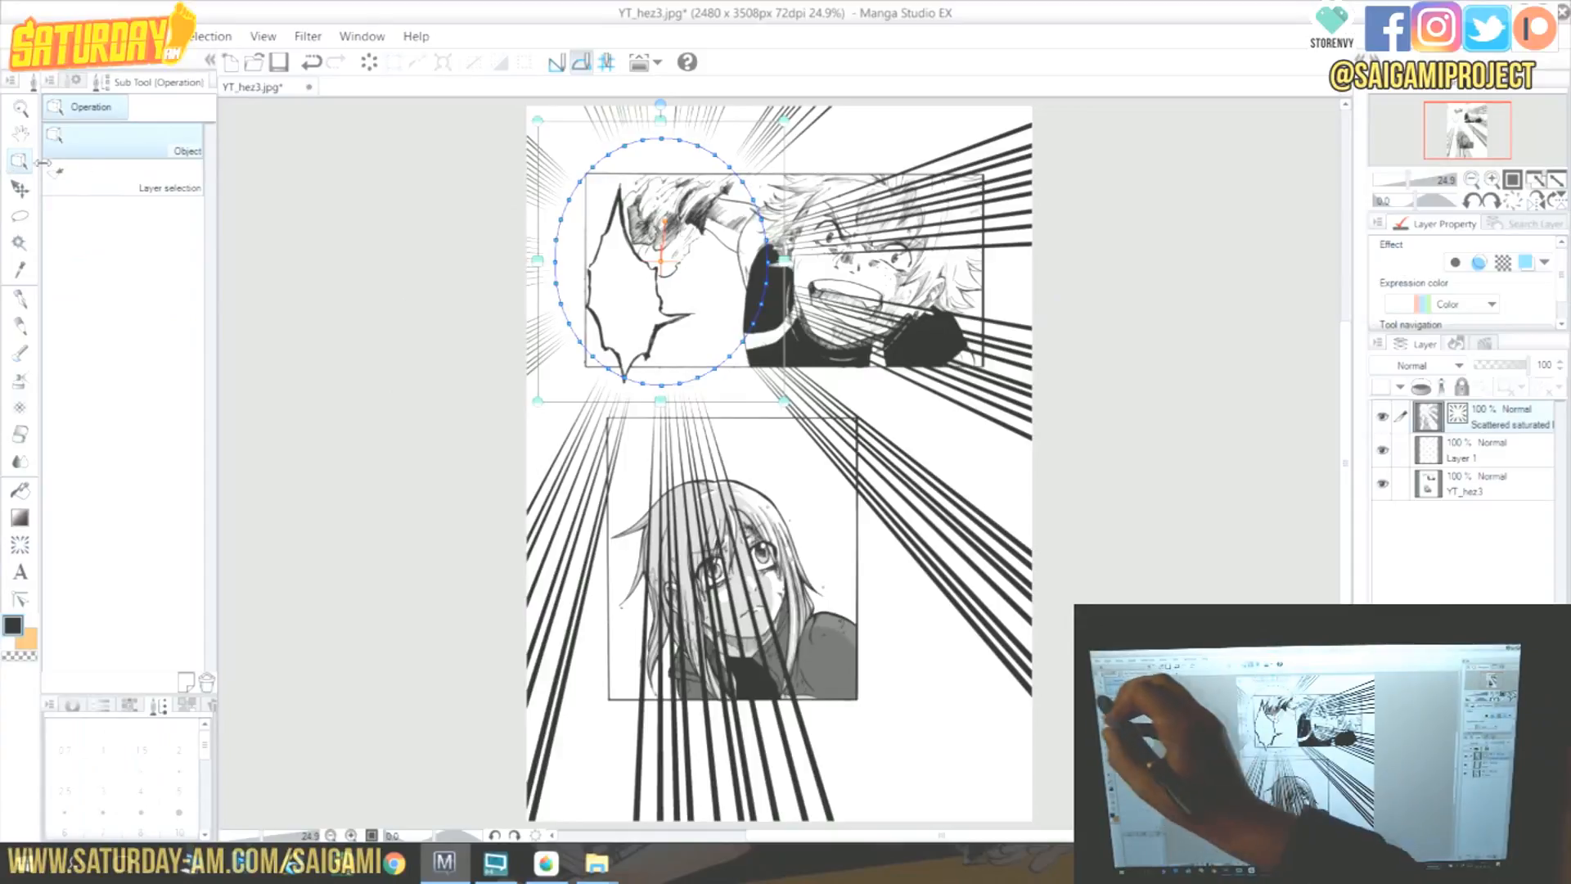
{"action": "left_click_drag", "start_coordinate": [767, 305], "coordinate": [700, 322]}
{"action": "left_click_drag", "start_coordinate": [697, 377], "coordinate": [673, 288]}
{"action": "left_click_drag", "start_coordinate": [743, 182], "coordinate": [734, 189]}
{"action": "left_click_drag", "start_coordinate": [661, 139], "coordinate": [611, 224]}
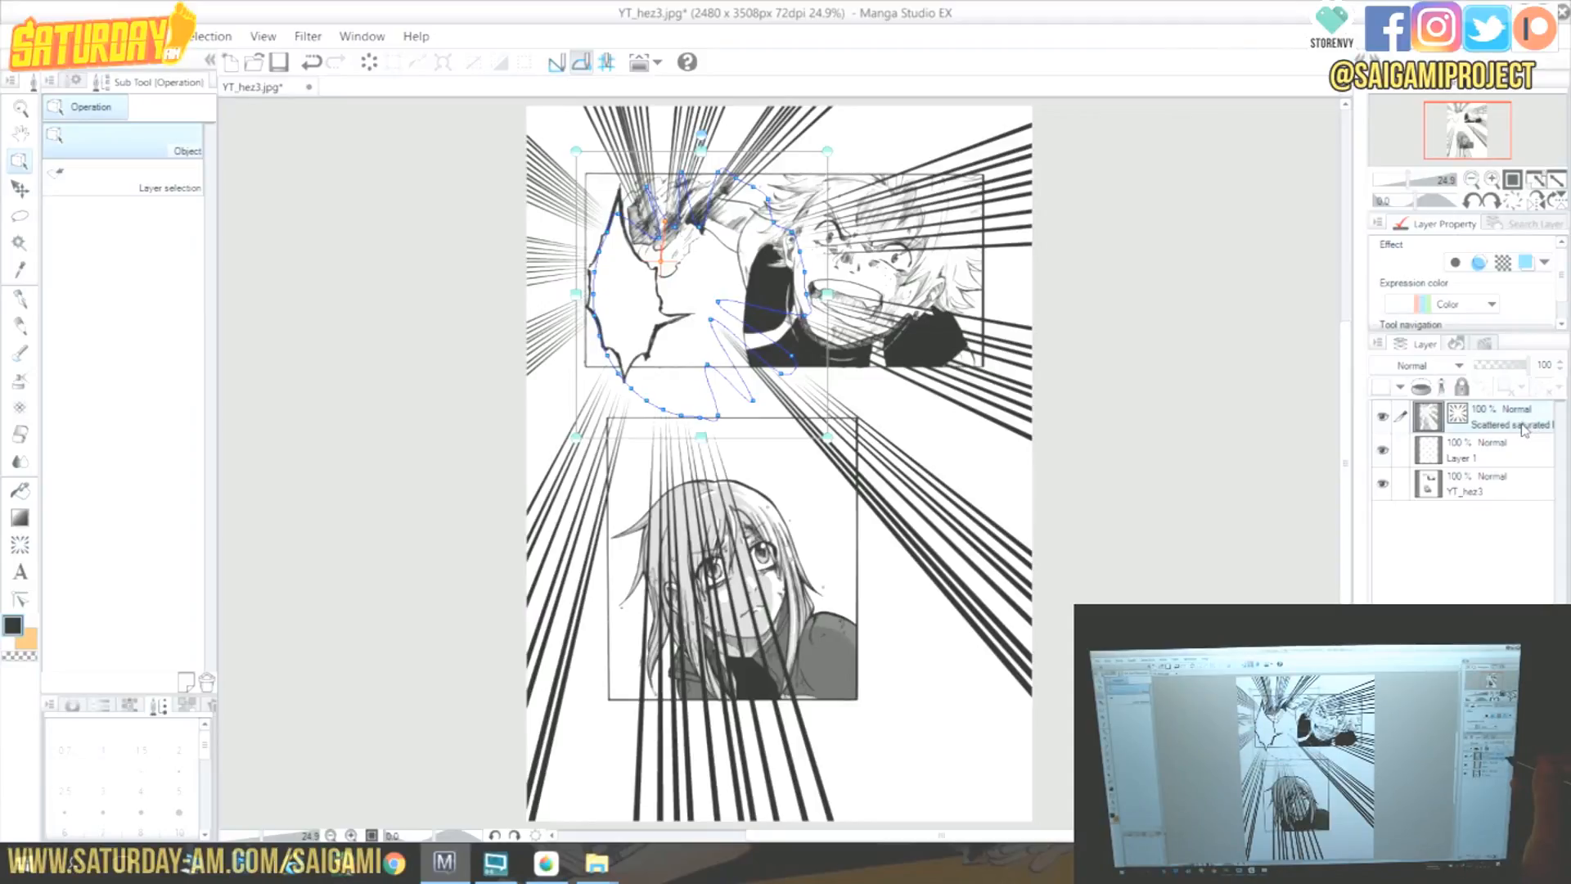
{"action": "left_click", "coordinate": [1383, 416]}
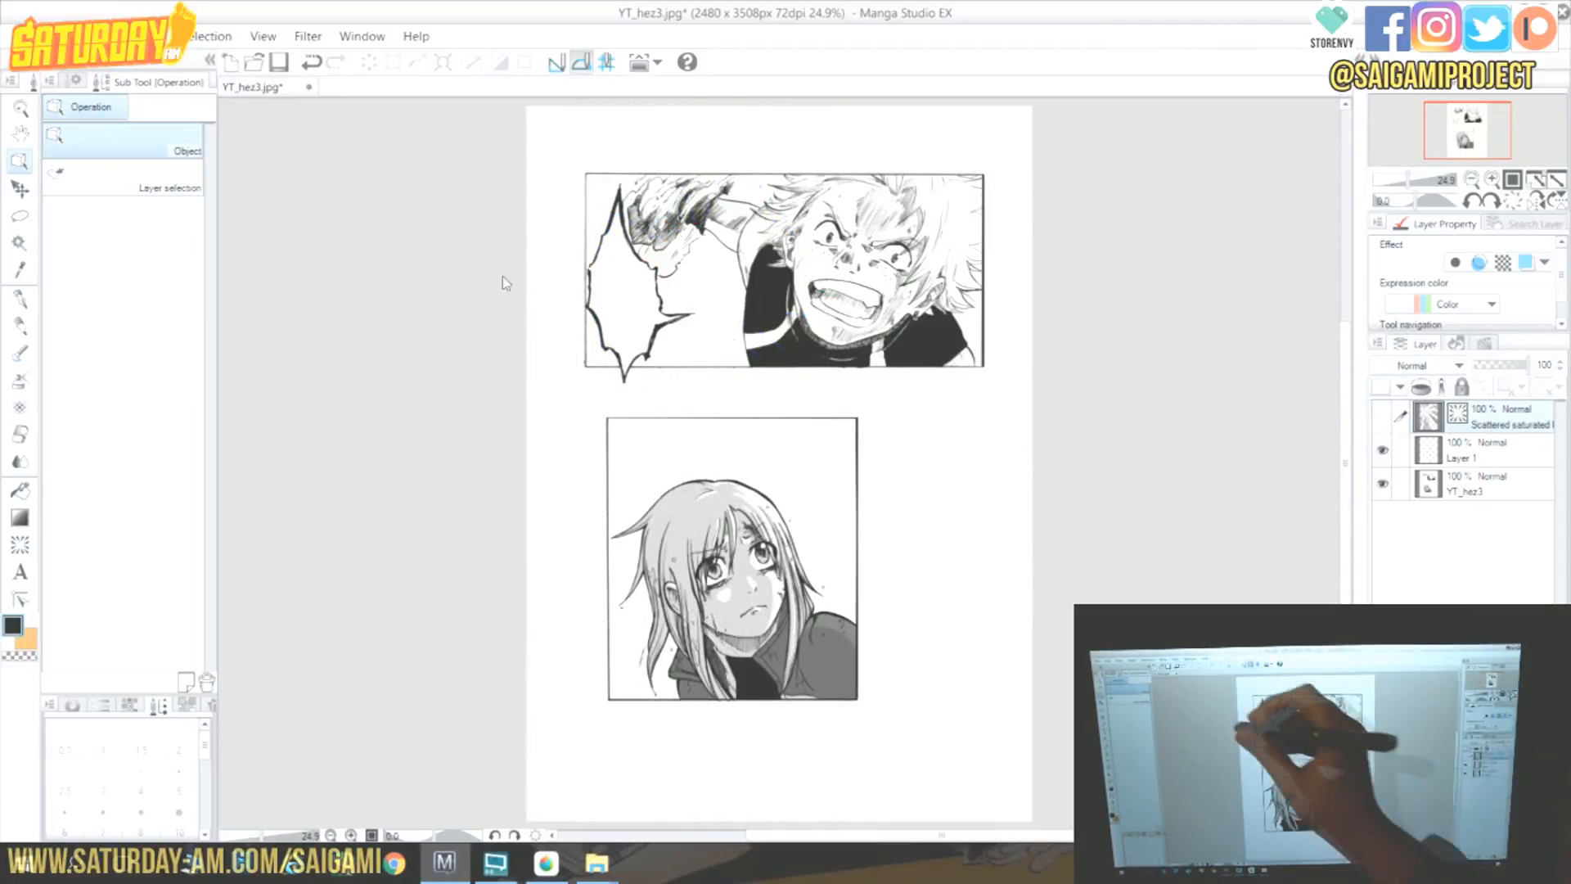
{"action": "left_click", "coordinate": [75, 81]}
{"action": "left_click", "coordinate": [199, 81]}
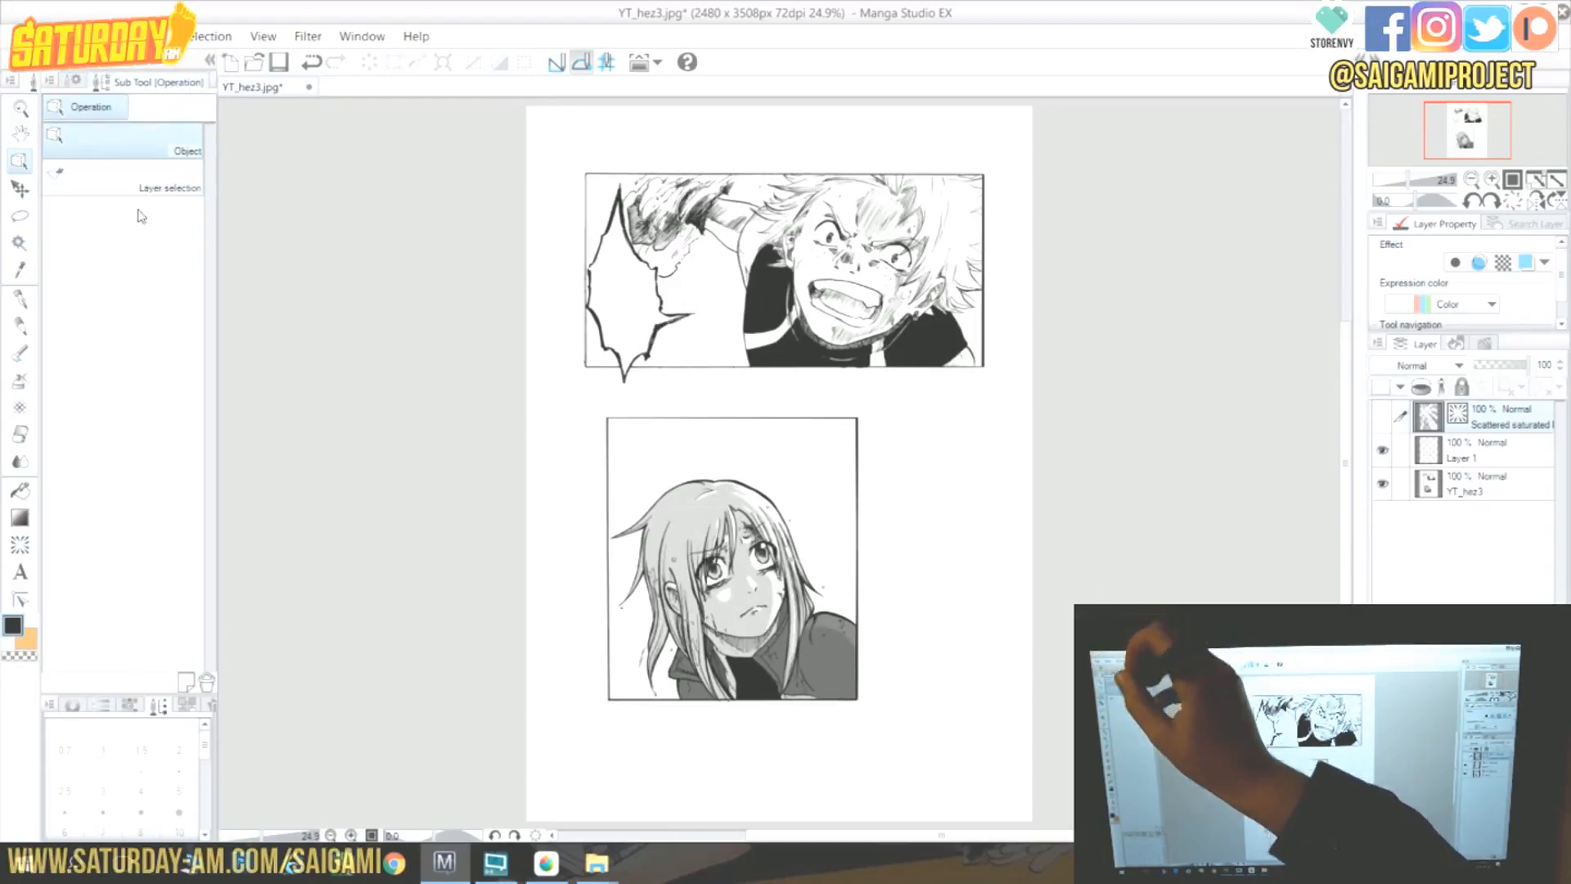
Draw dark curved saturated lines converging on the lower panel, then hide that layer.
{"action": "left_click", "coordinate": [21, 545]}
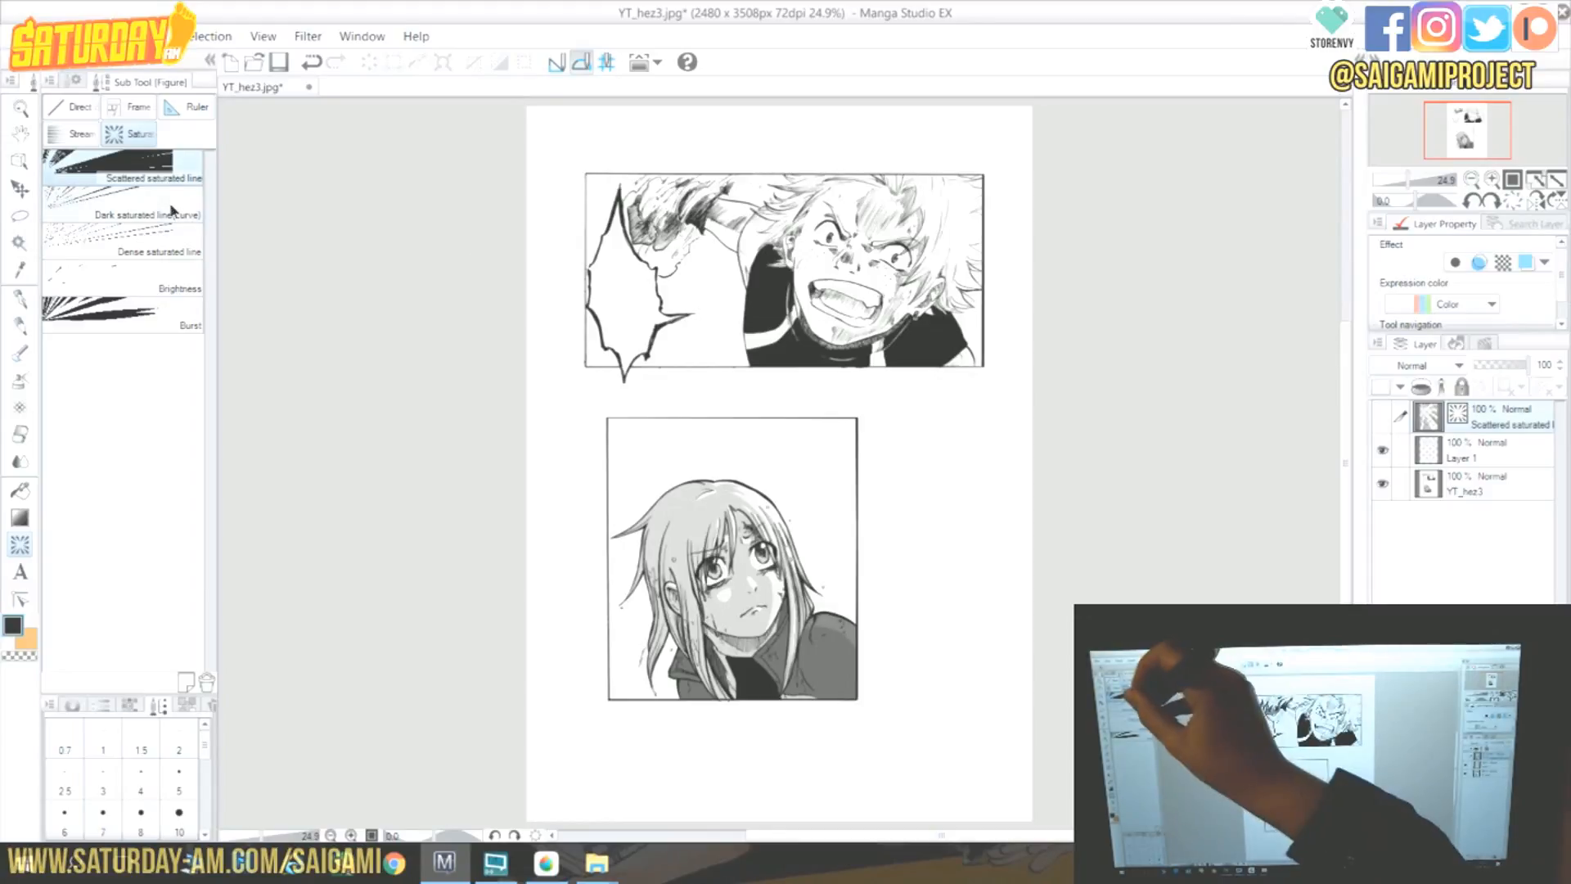
{"action": "left_click", "coordinate": [123, 203]}
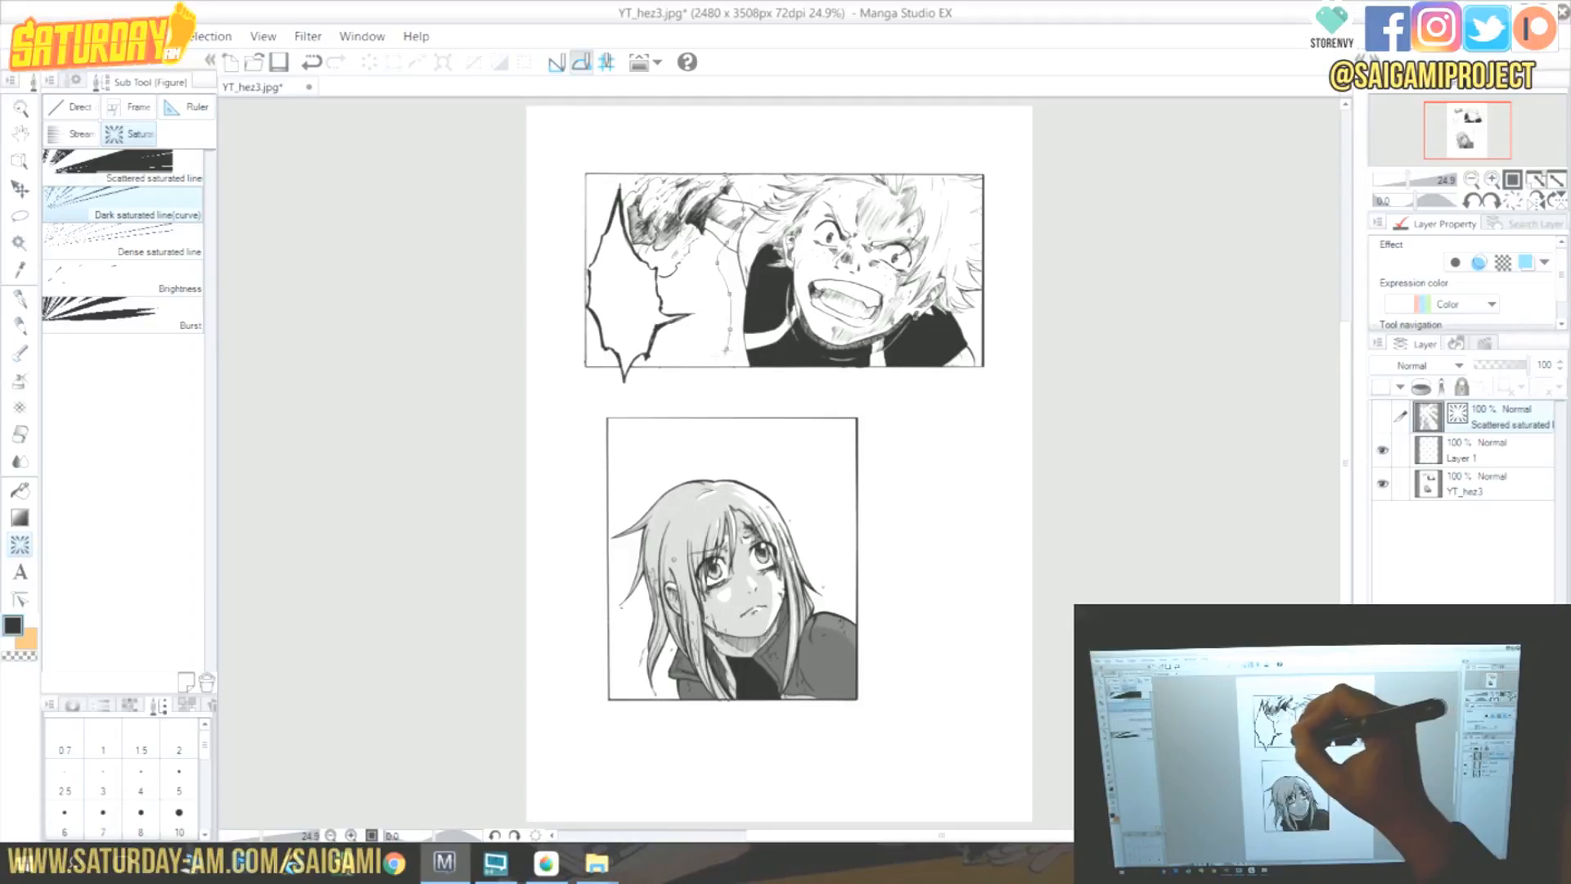
{"action": "double_click", "coordinate": [679, 379]}
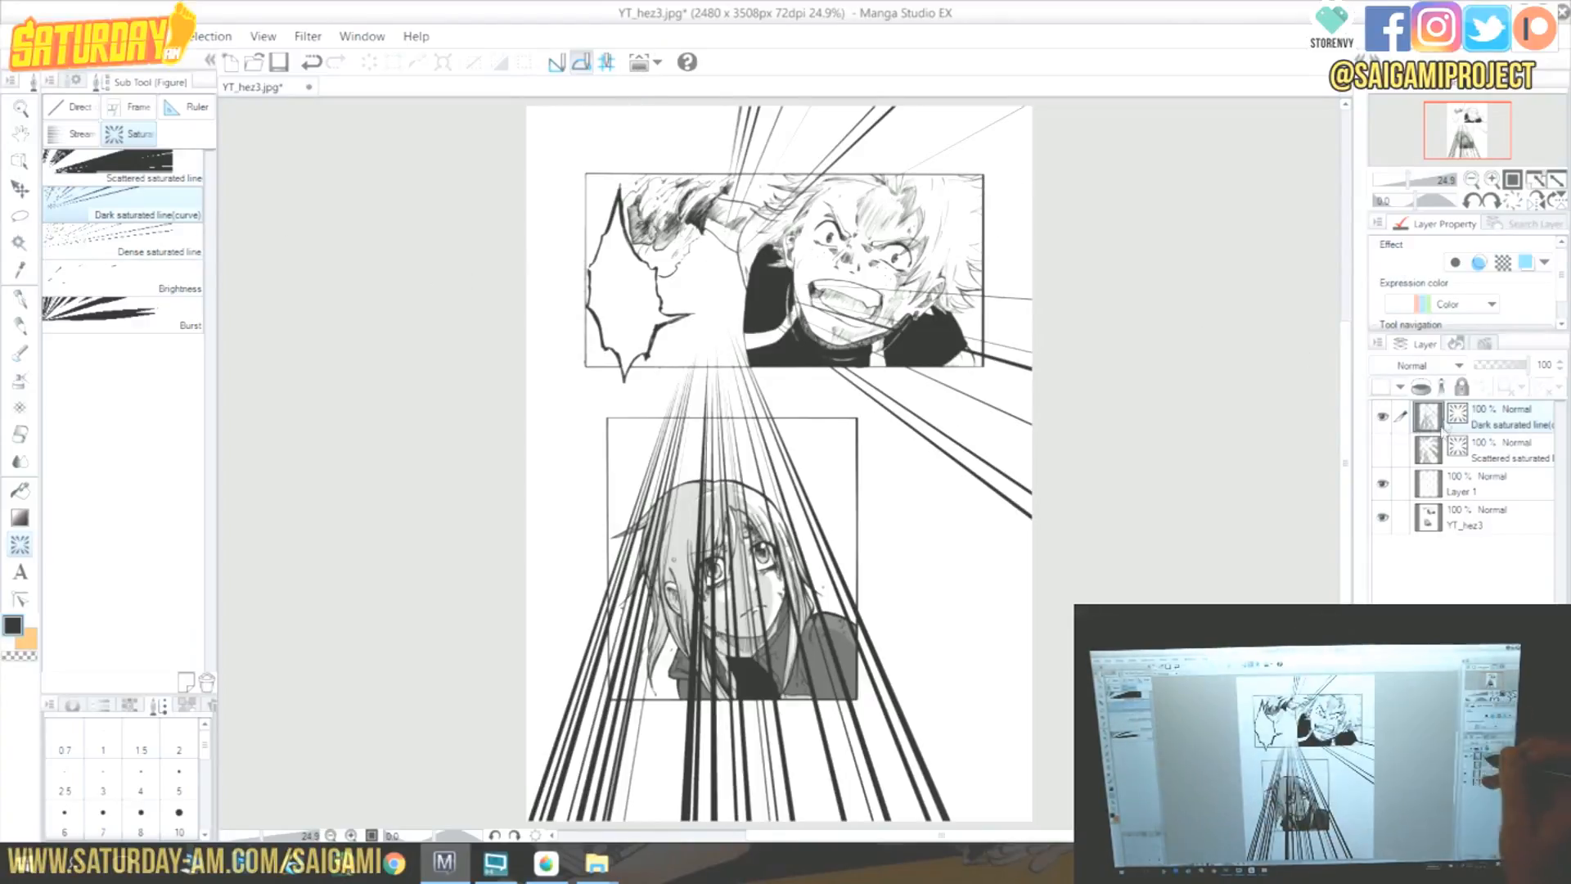
{"action": "left_click", "coordinate": [1383, 416]}
Draw a Burst effect centred between the two panels on the right side.
{"action": "left_click", "coordinate": [122, 313]}
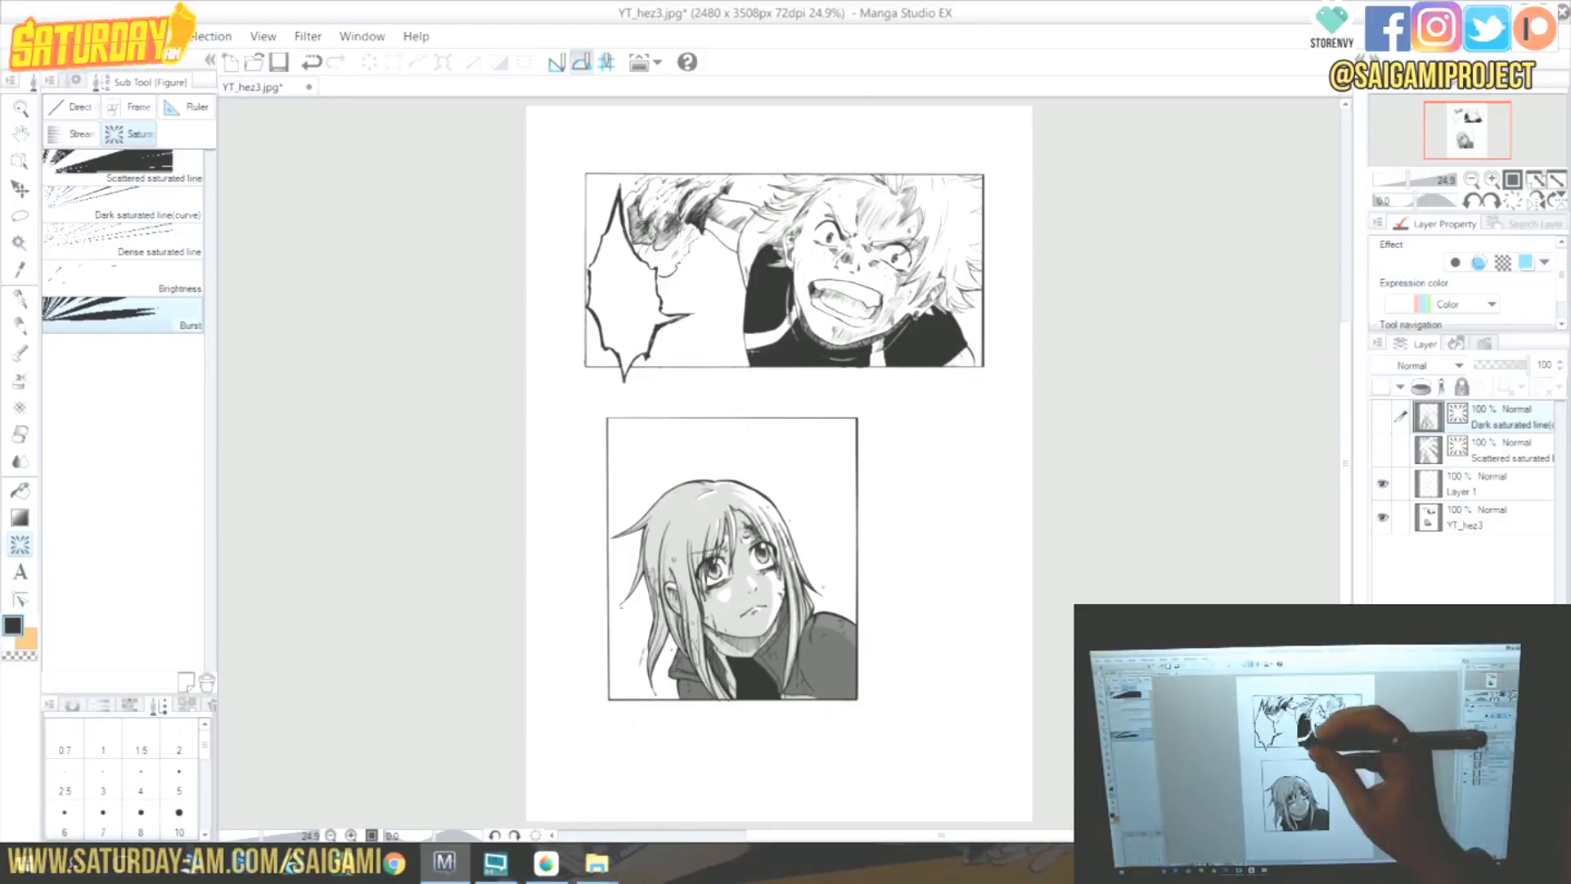
{"action": "left_click_drag", "start_coordinate": [826, 382], "coordinate": [990, 596]}
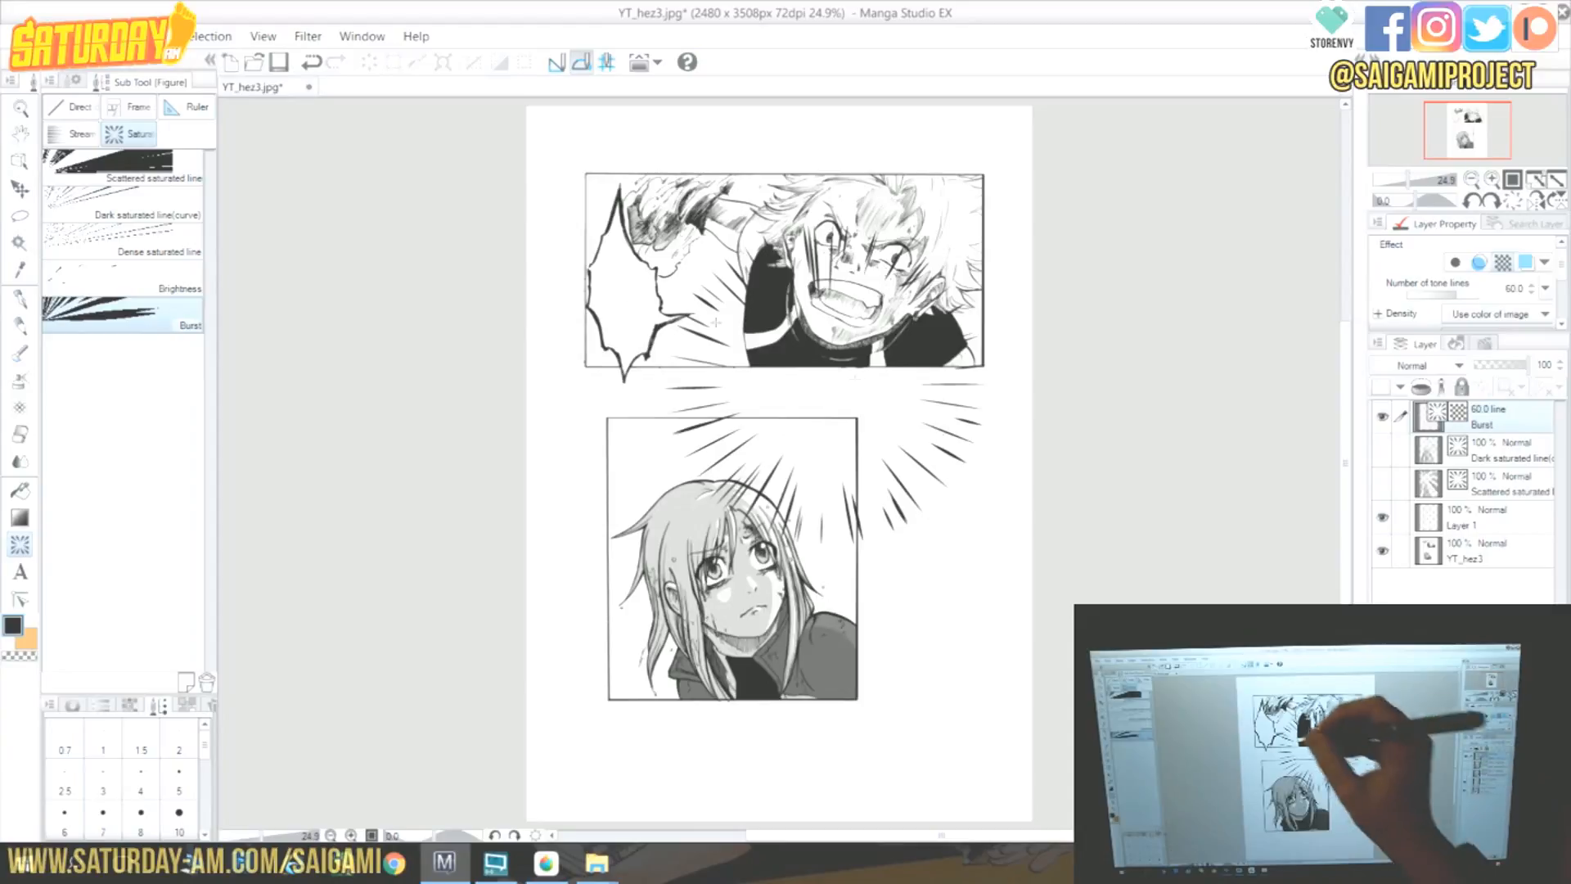
Set the Burst's length to 1476, brush size 27.1, gap from reference 10, and switch to distance-based line spacing.
{"action": "left_click", "coordinate": [78, 80]}
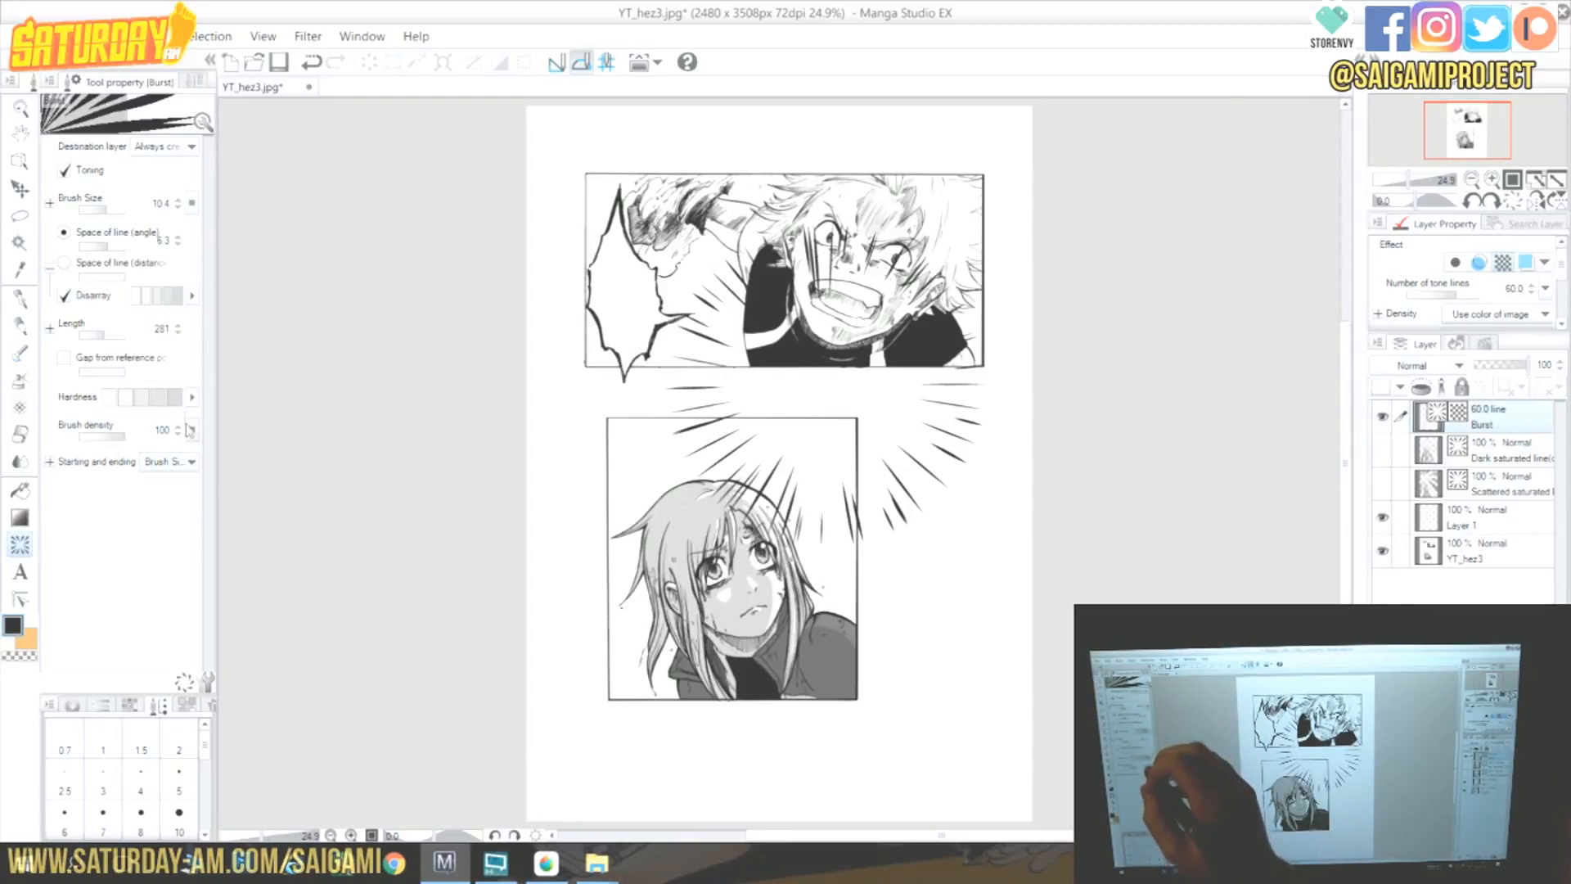
{"action": "left_click_drag", "start_coordinate": [106, 331], "coordinate": [115, 336]}
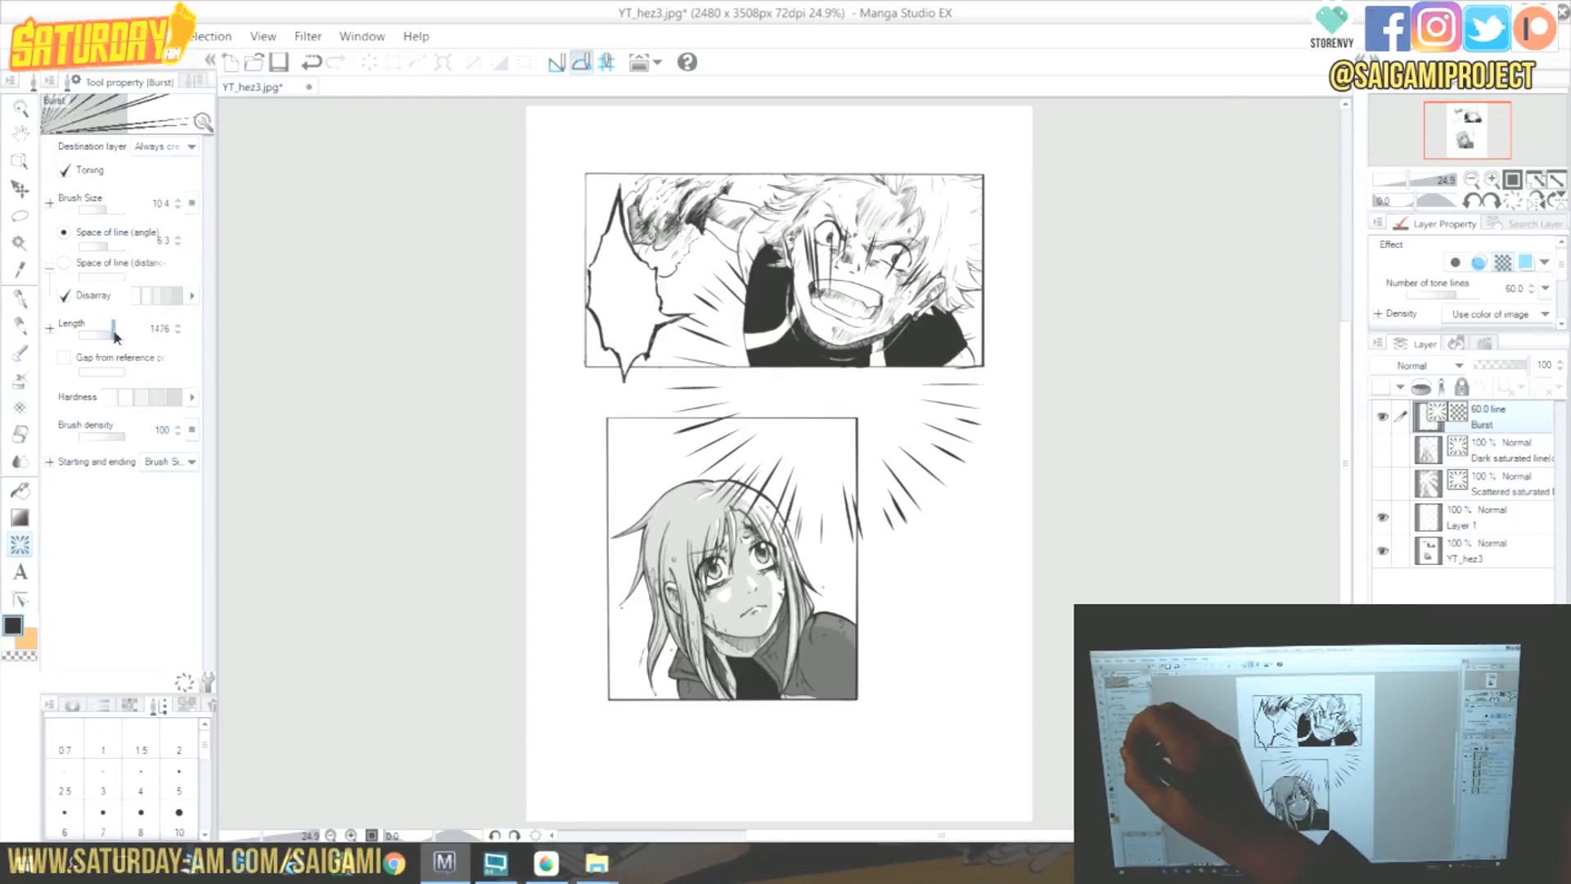
{"action": "left_click_drag", "start_coordinate": [111, 210], "coordinate": [121, 209]}
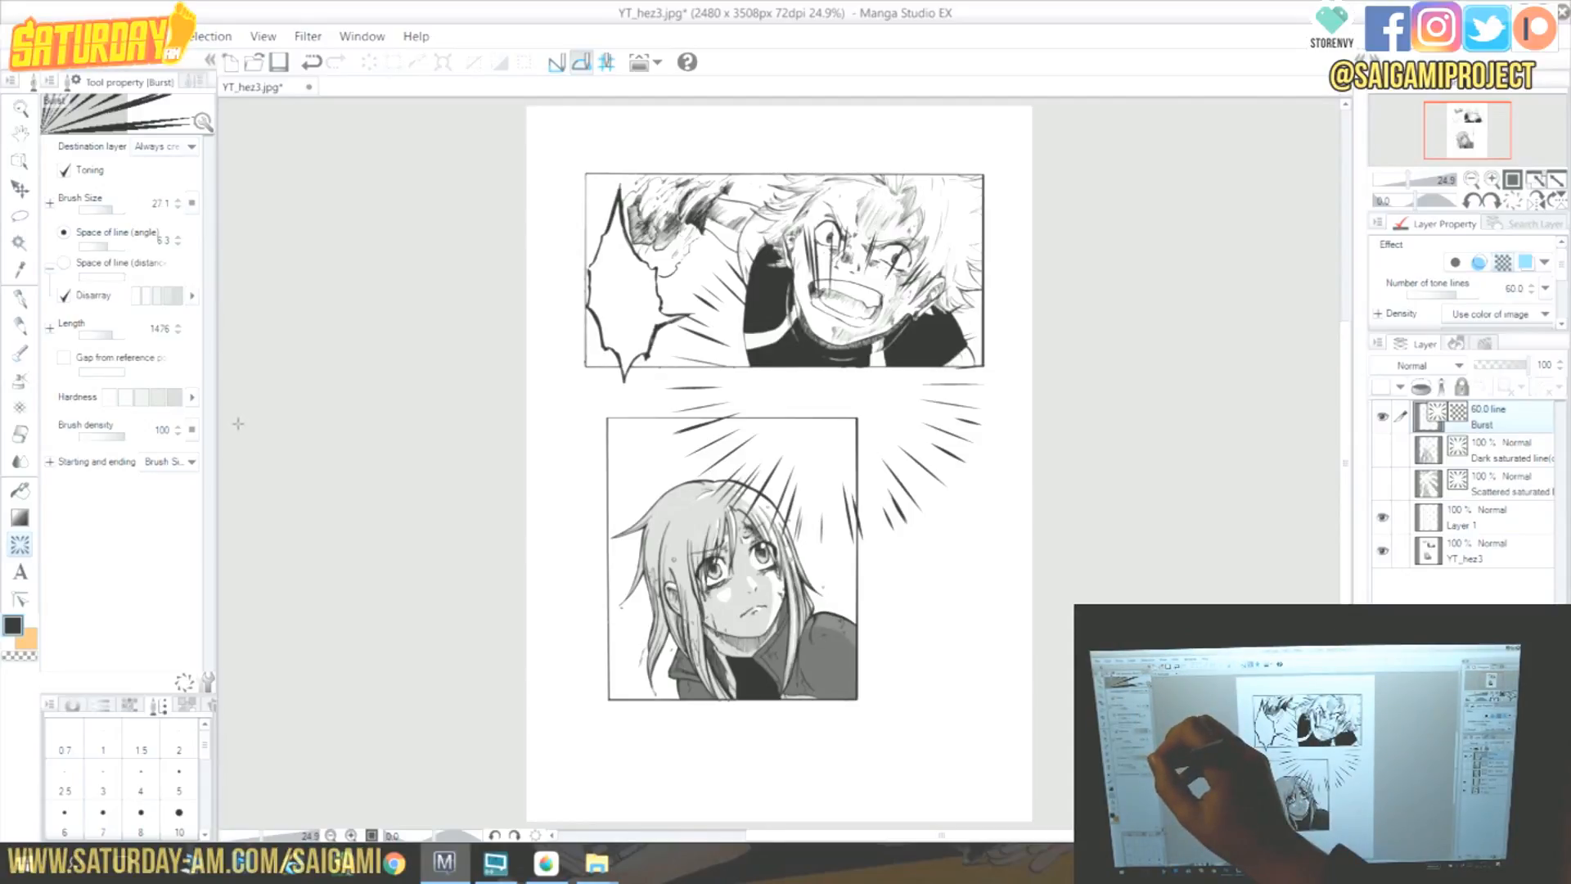
{"action": "left_click", "coordinate": [69, 360]}
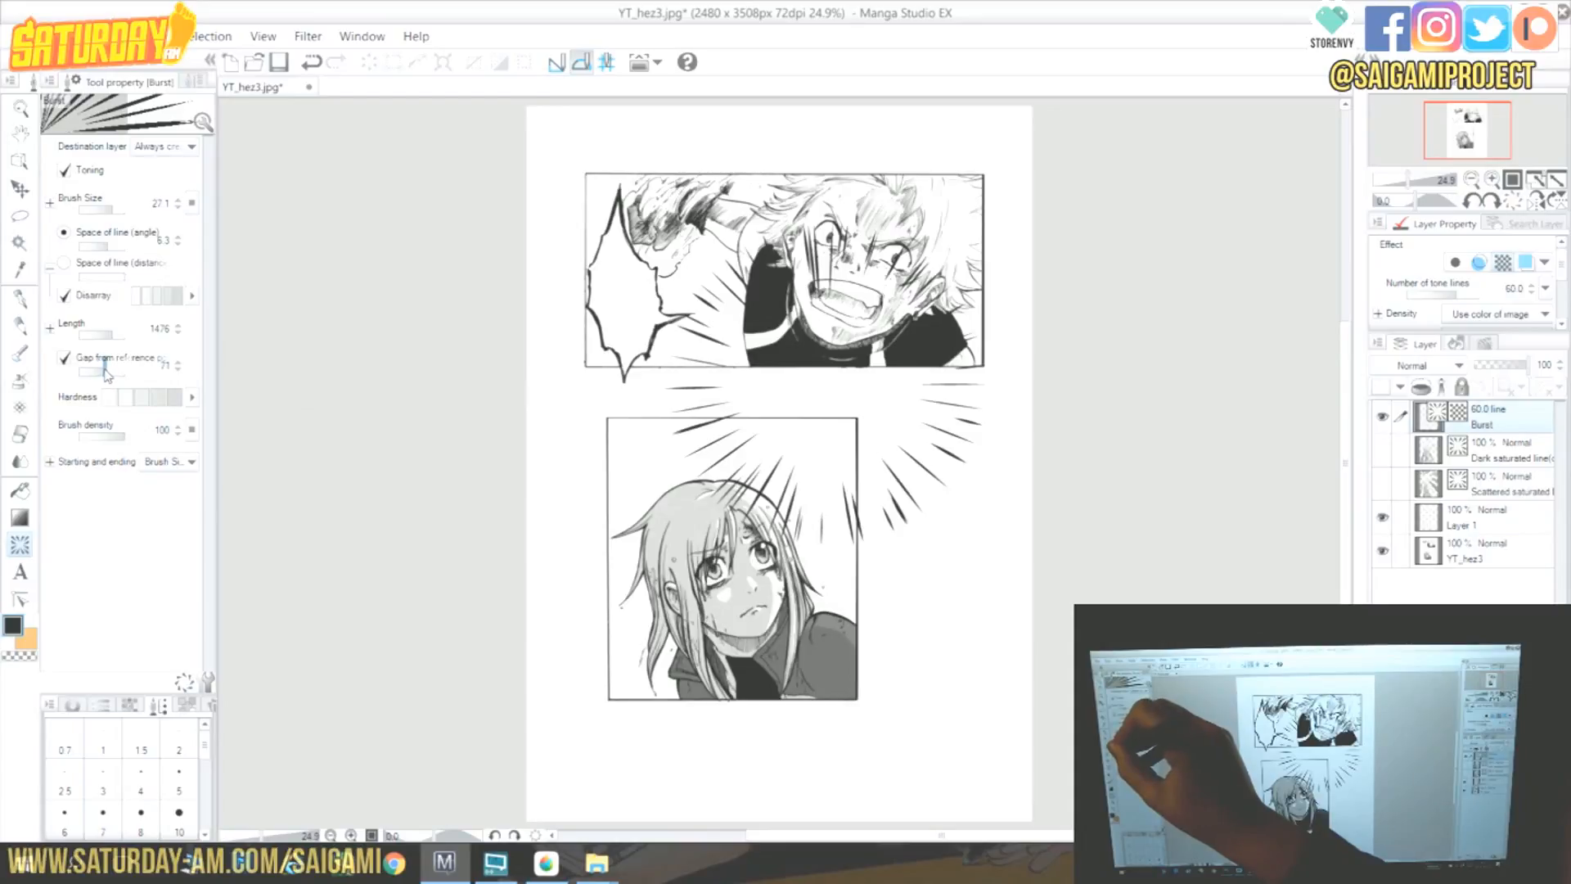
{"action": "left_click_drag", "start_coordinate": [108, 372], "coordinate": [86, 372]}
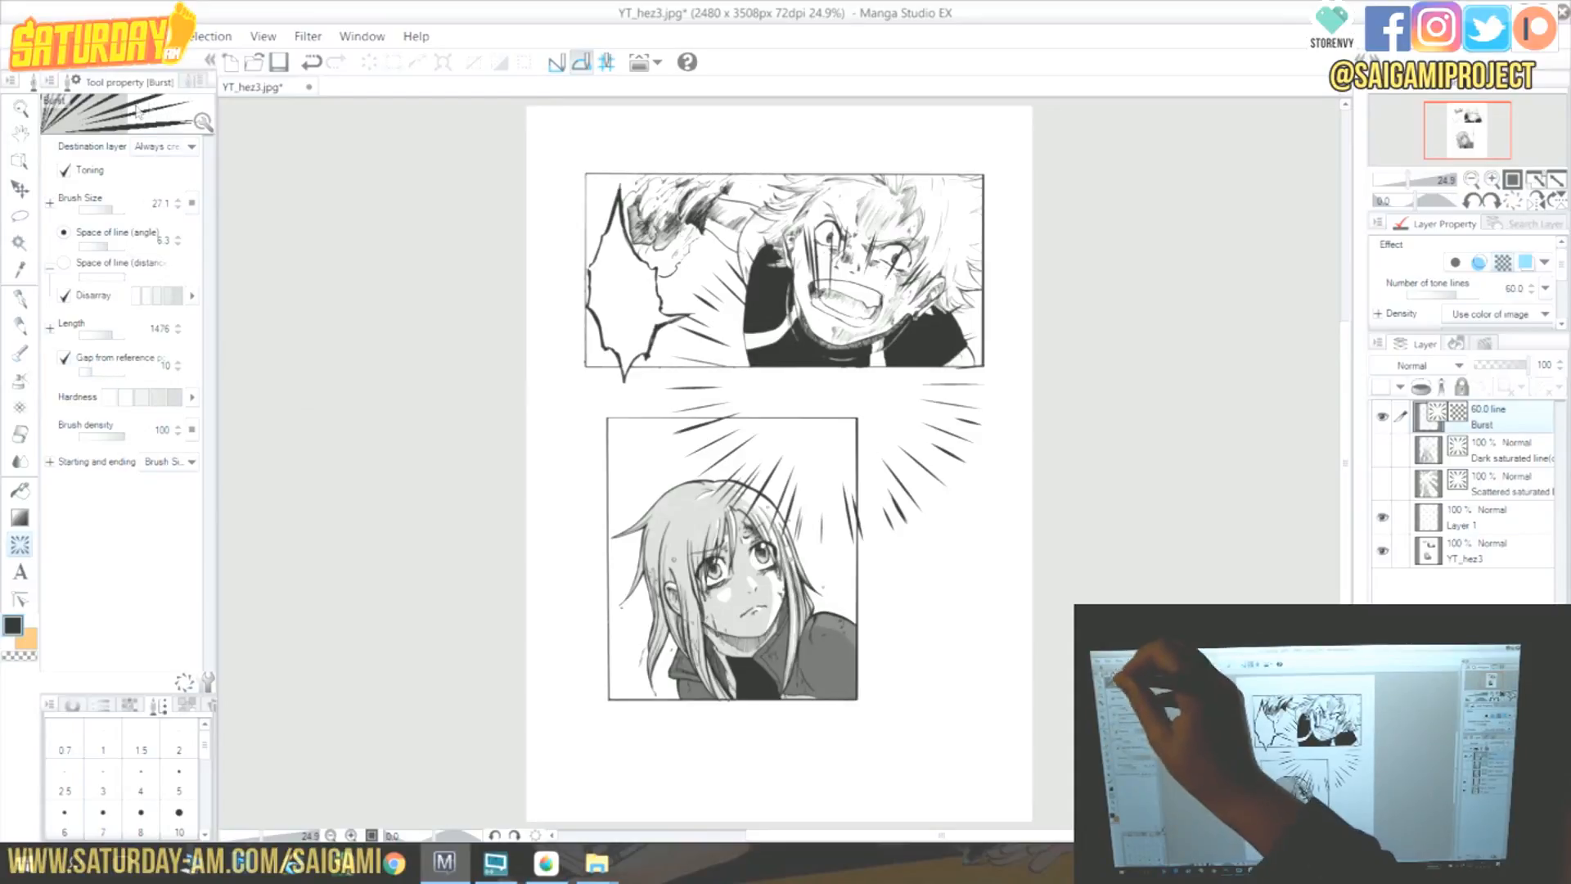
{"action": "left_click", "coordinate": [160, 300]}
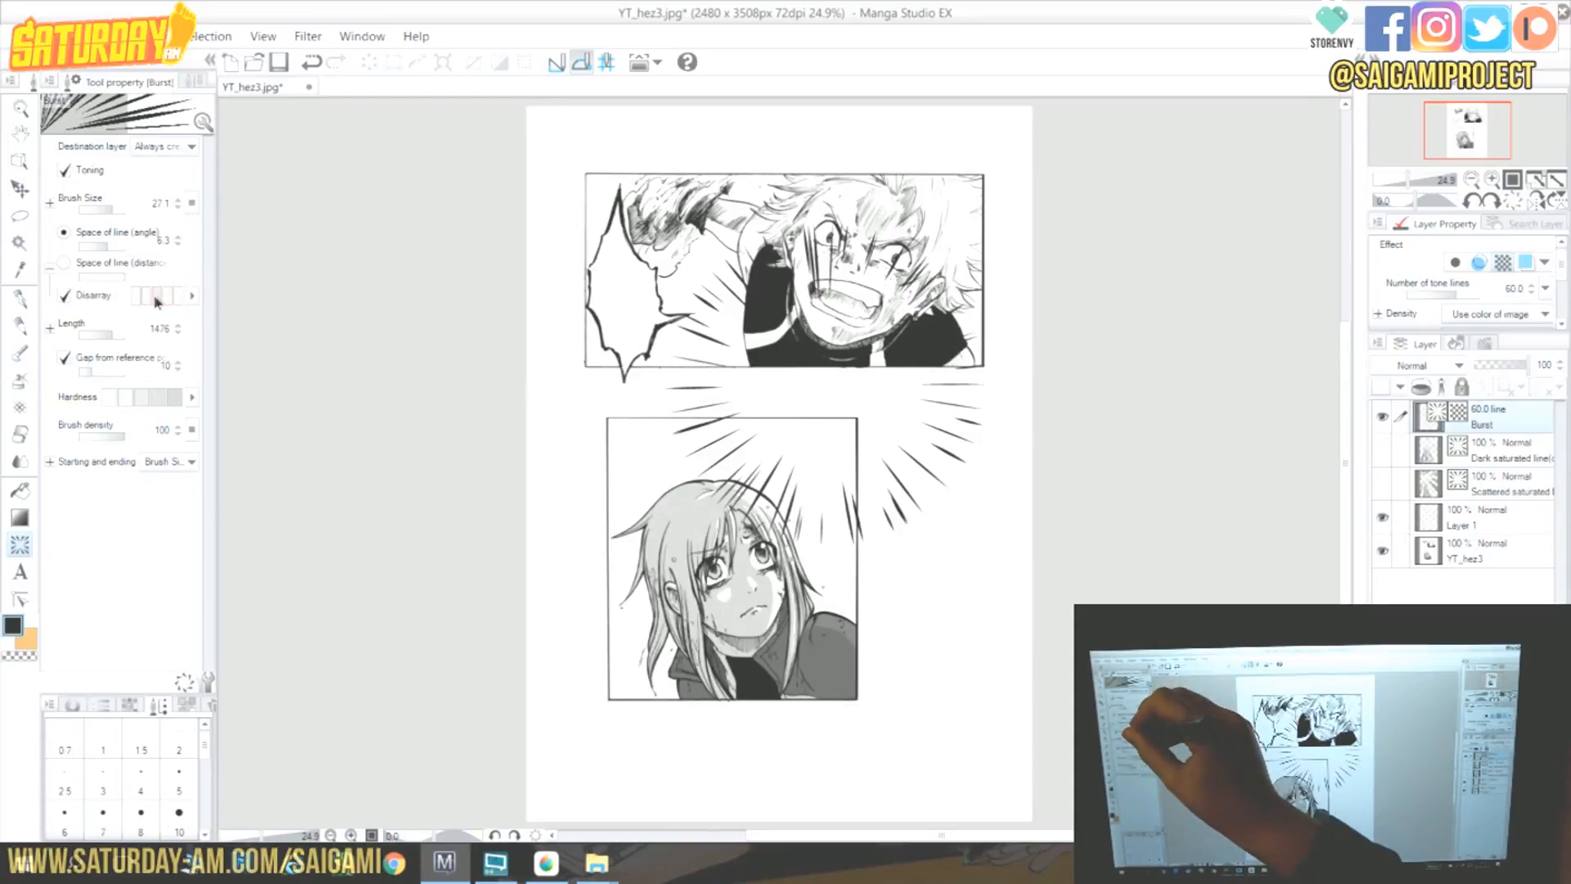
{"action": "left_click", "coordinate": [167, 299]}
{"action": "left_click", "coordinate": [177, 299]}
{"action": "left_click", "coordinate": [139, 298]}
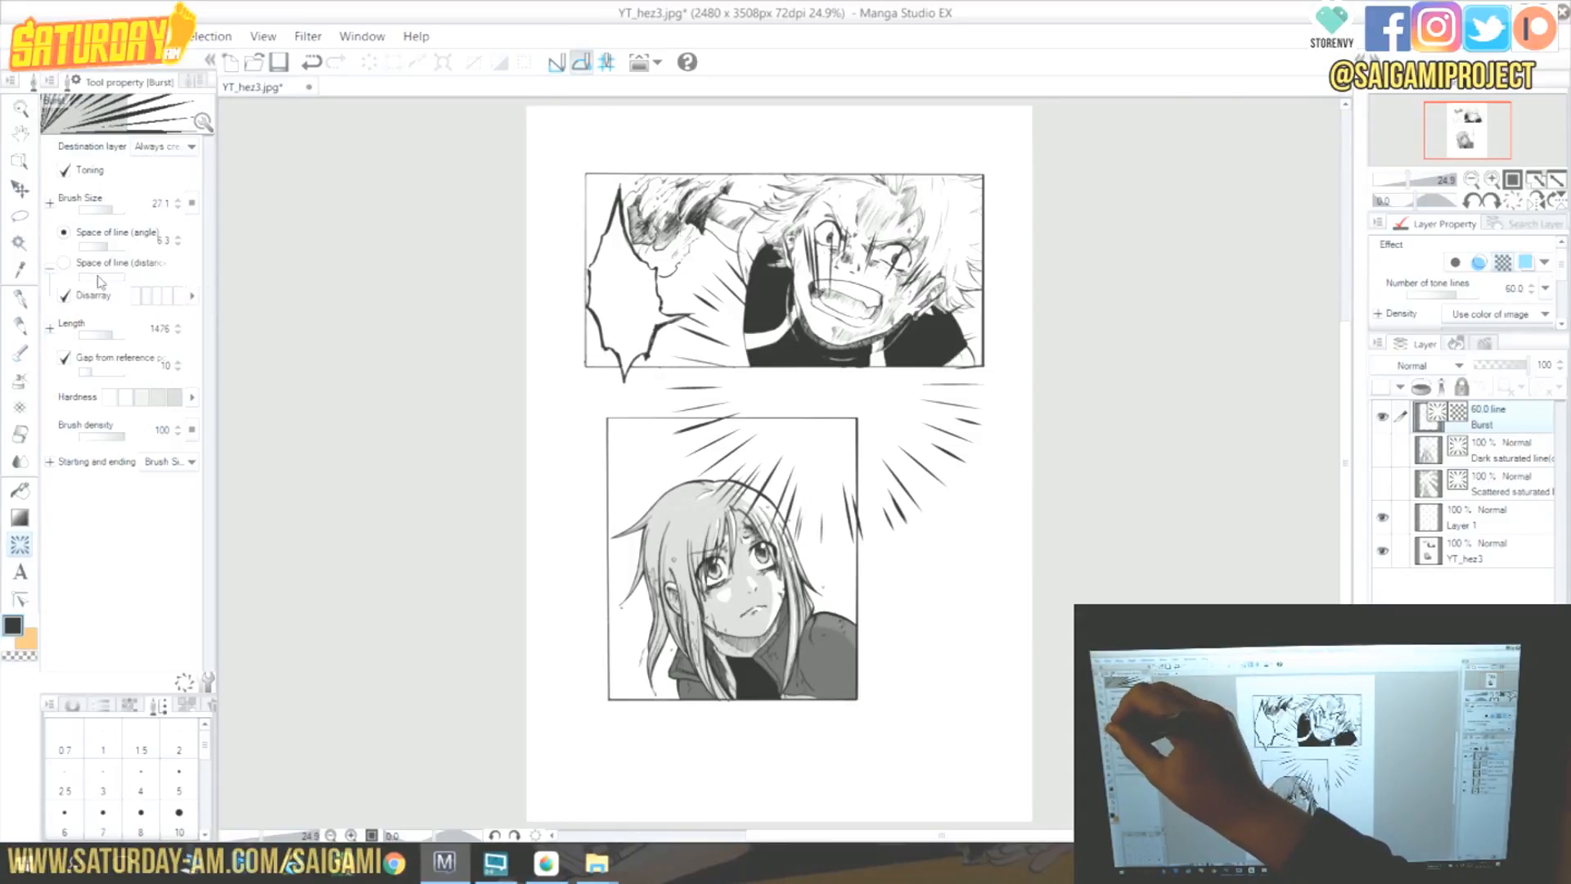
{"action": "left_click", "coordinate": [99, 278]}
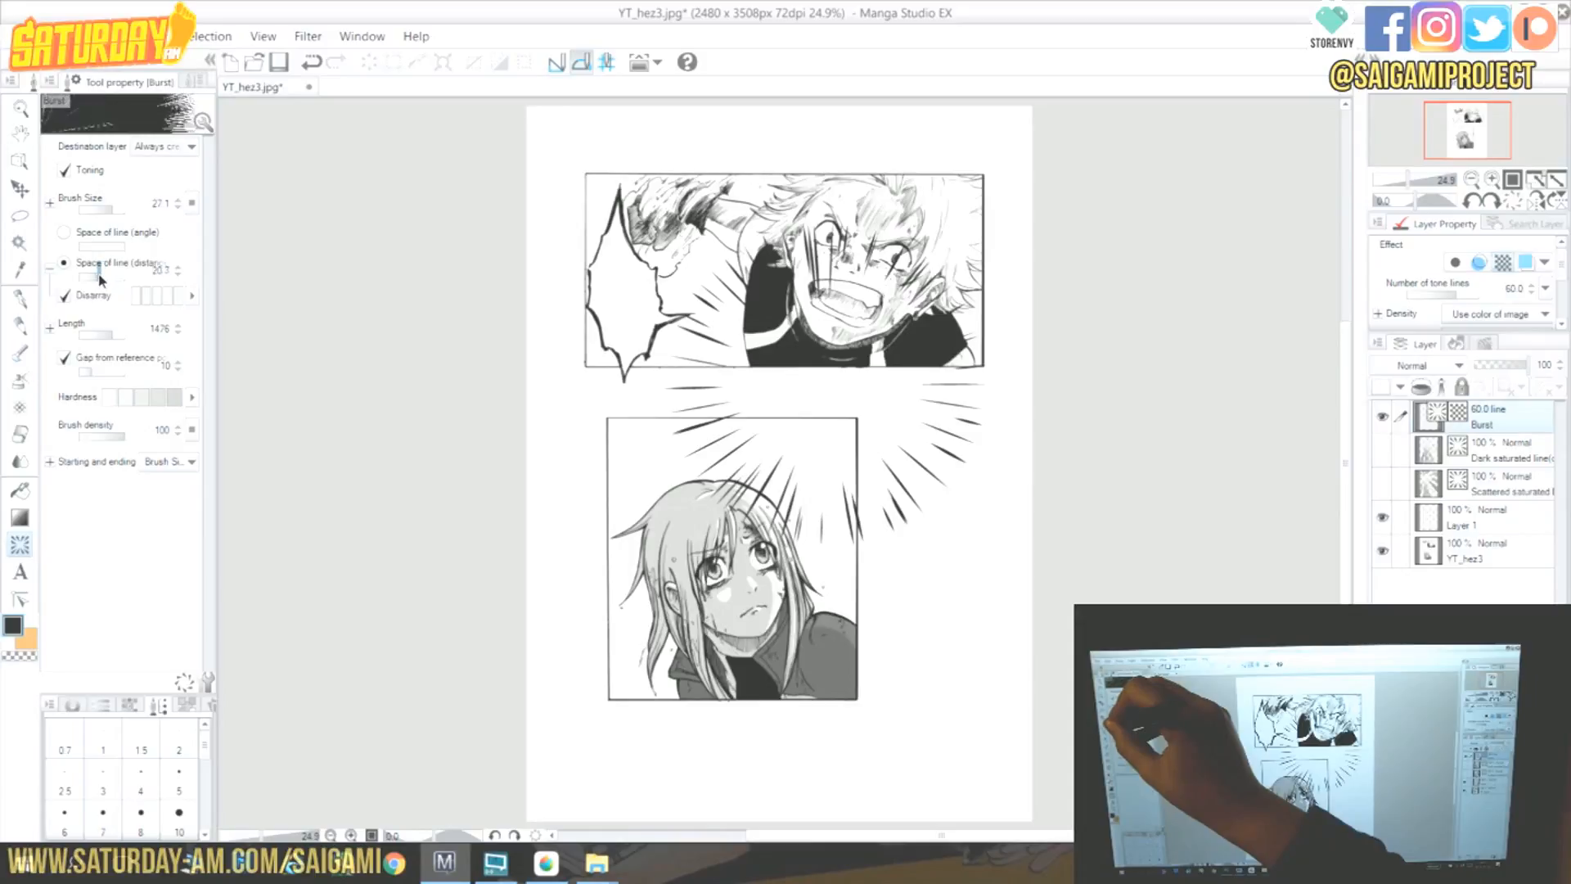
Draw a large dense burst between the panels and a smaller one to the lower panel's right.
{"action": "left_click_drag", "start_coordinate": [833, 379], "coordinate": [971, 584]}
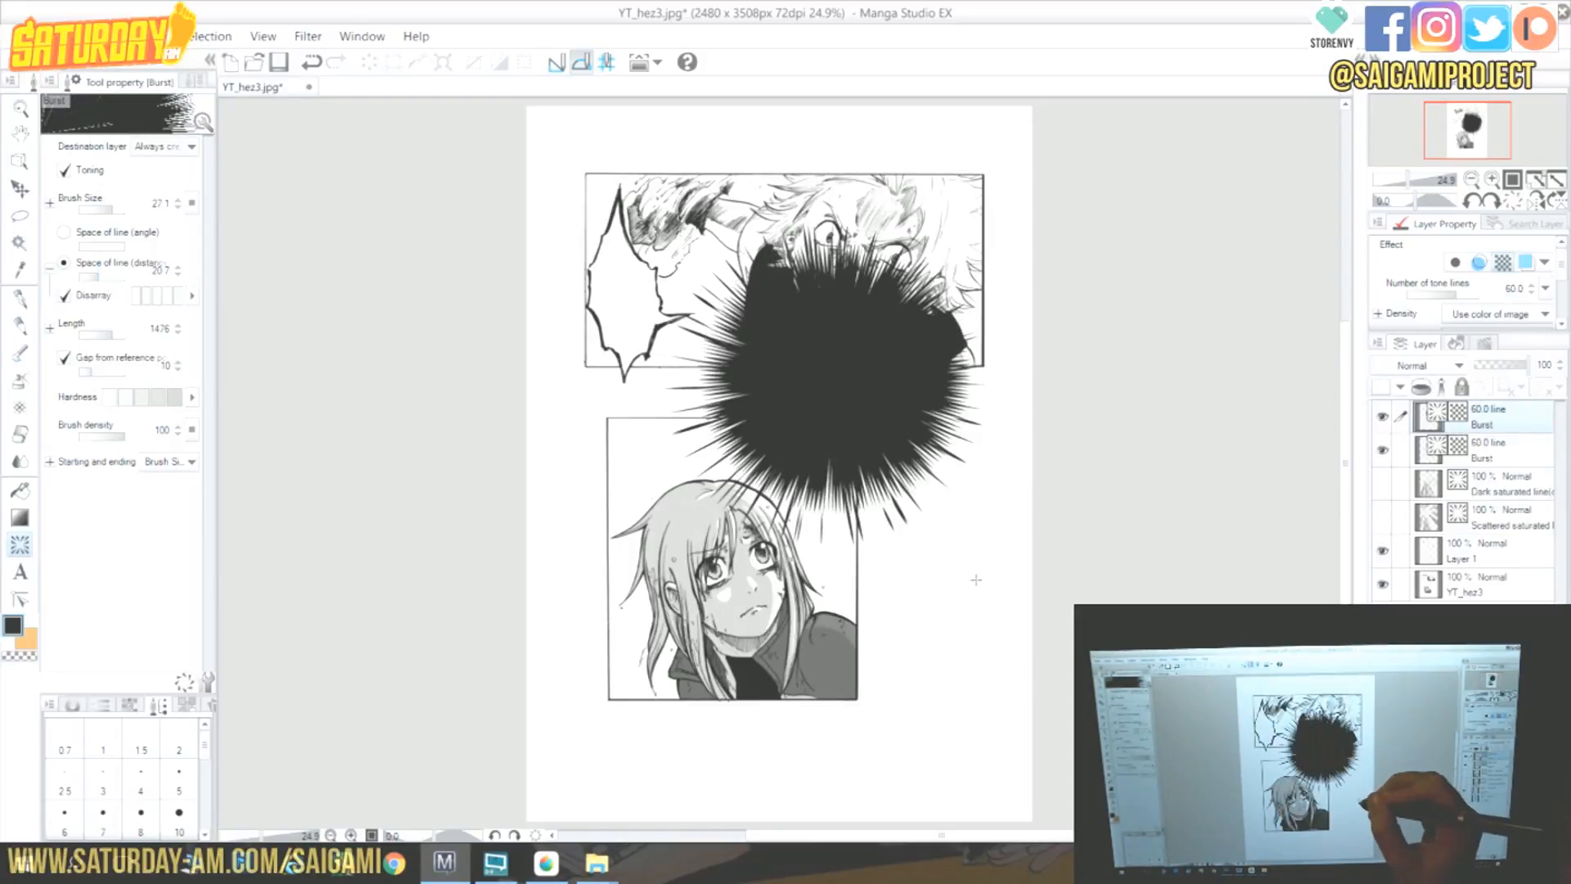
{"action": "left_click_drag", "start_coordinate": [888, 625], "coordinate": [1035, 625]}
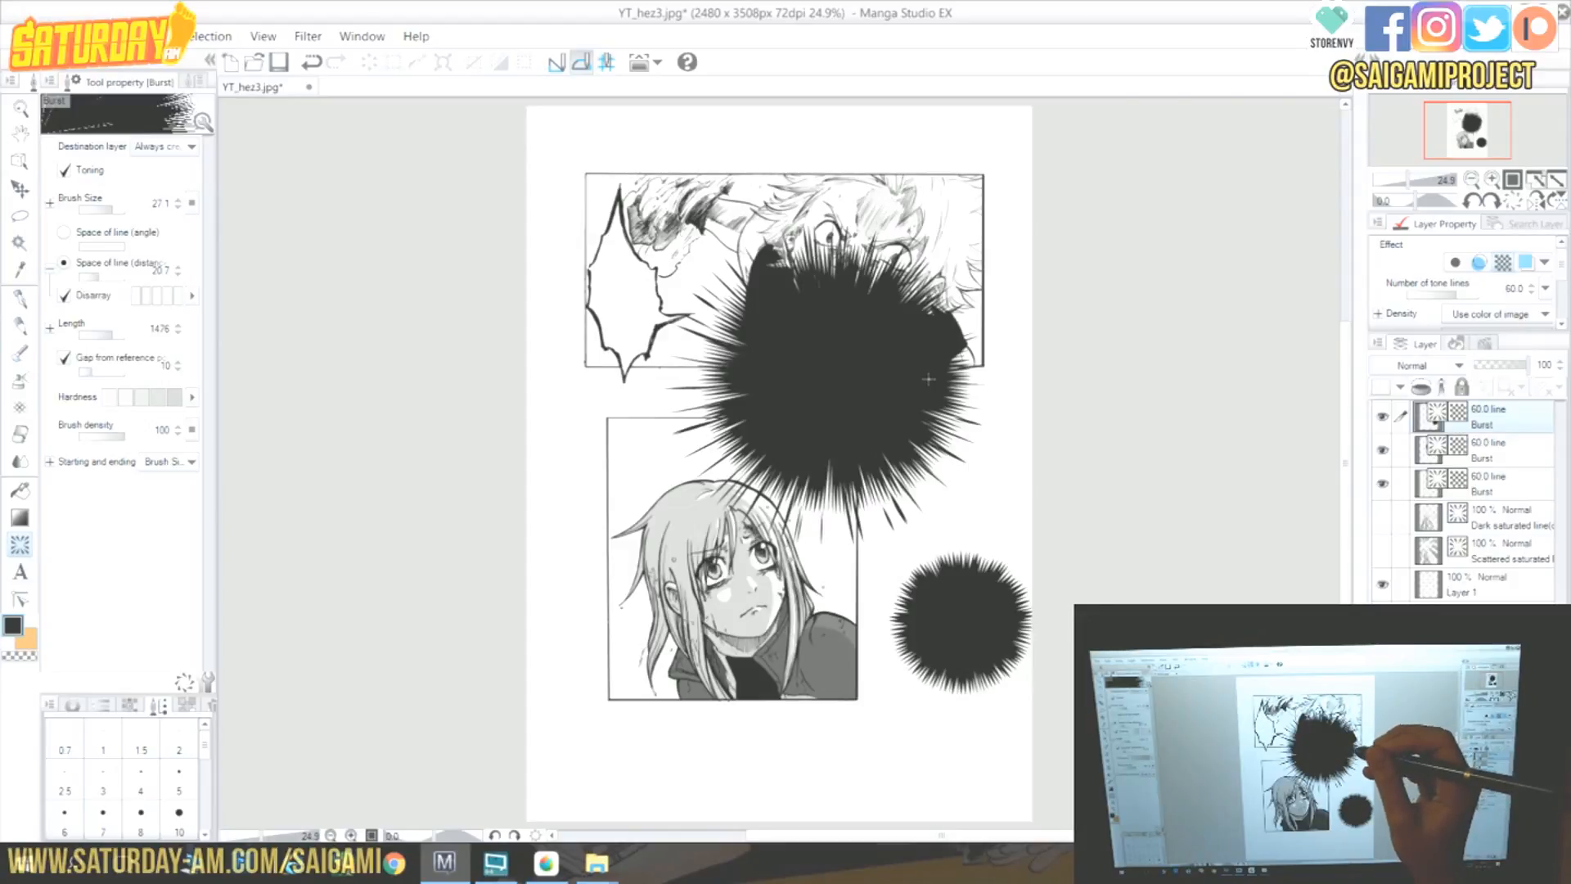
Set the distance spacing to 100 and draw a sparser burst at the lower panel's right corner.
{"action": "left_click", "coordinate": [111, 278]}
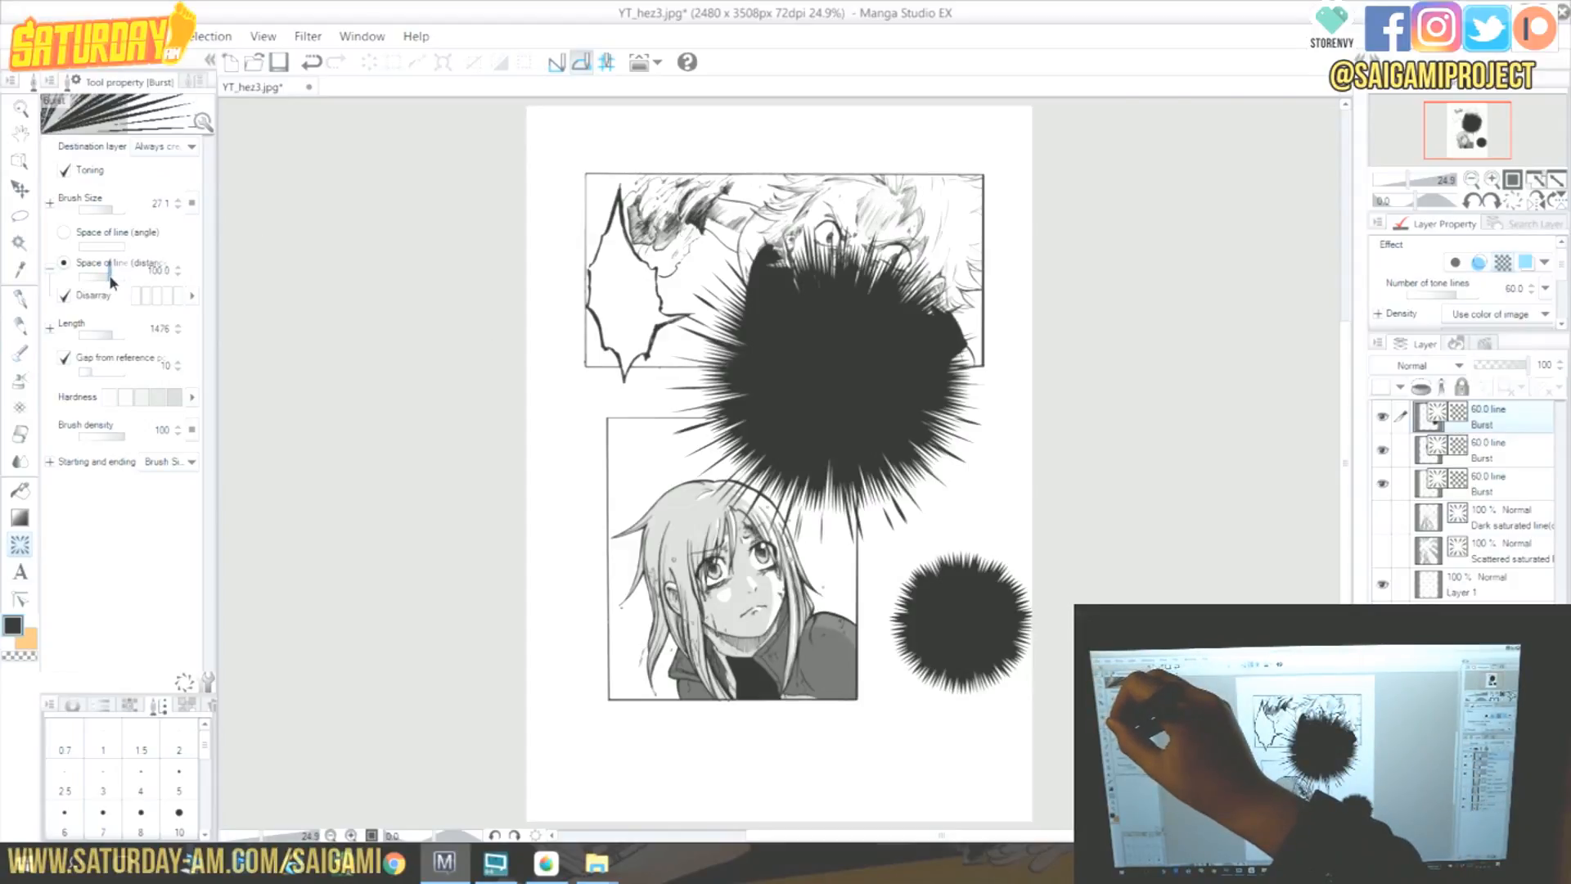
{"action": "left_click_drag", "start_coordinate": [851, 671], "coordinate": [925, 753]}
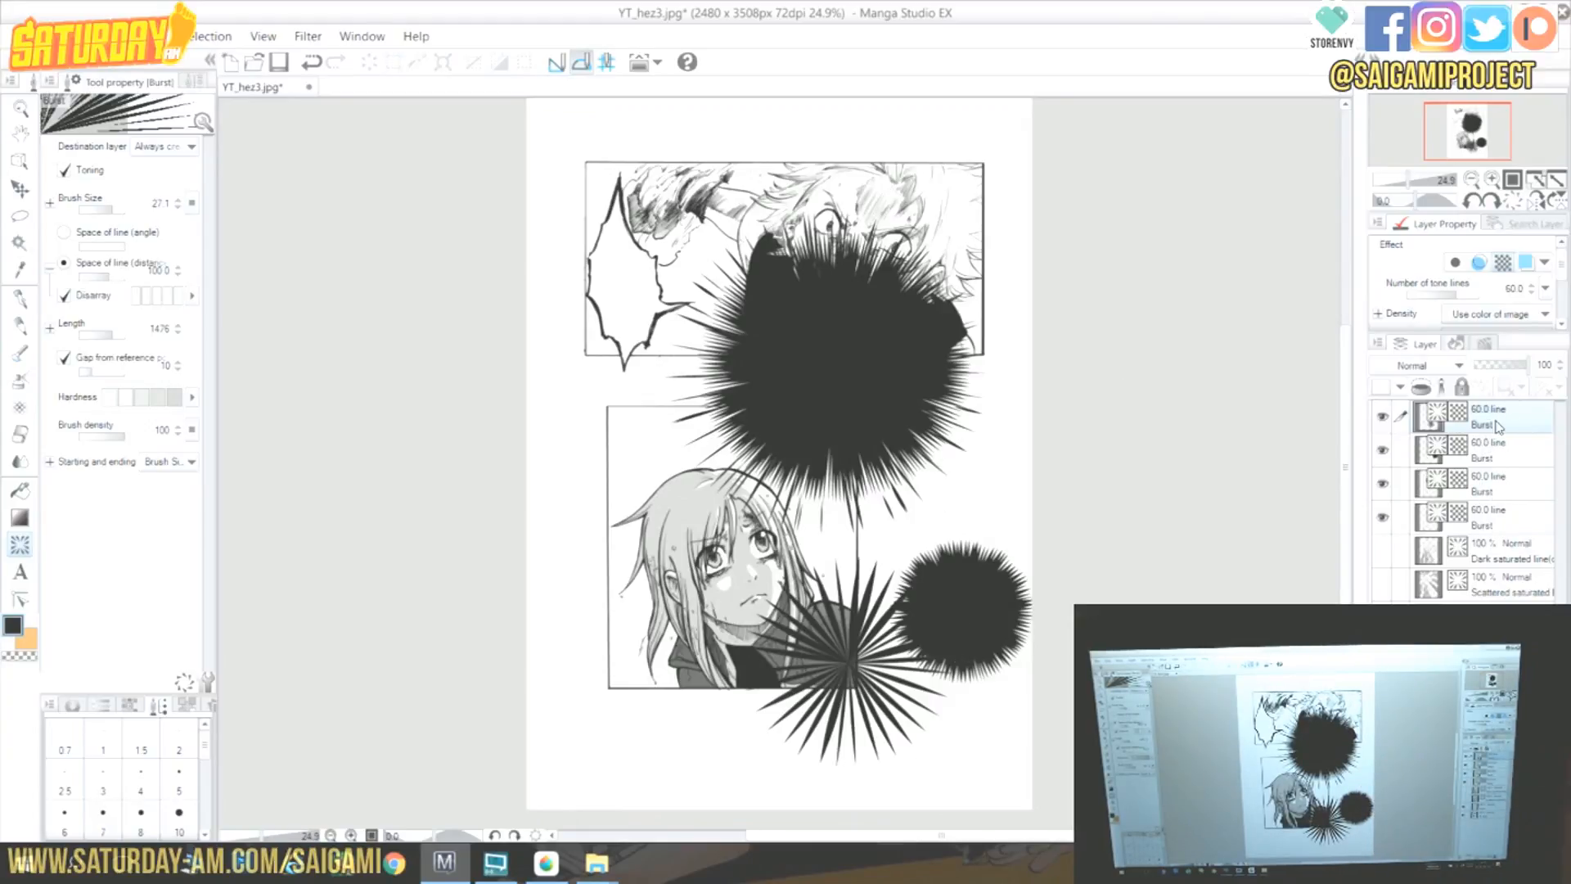
Hide all the burst layers.
{"action": "left_click", "coordinate": [1385, 417]}
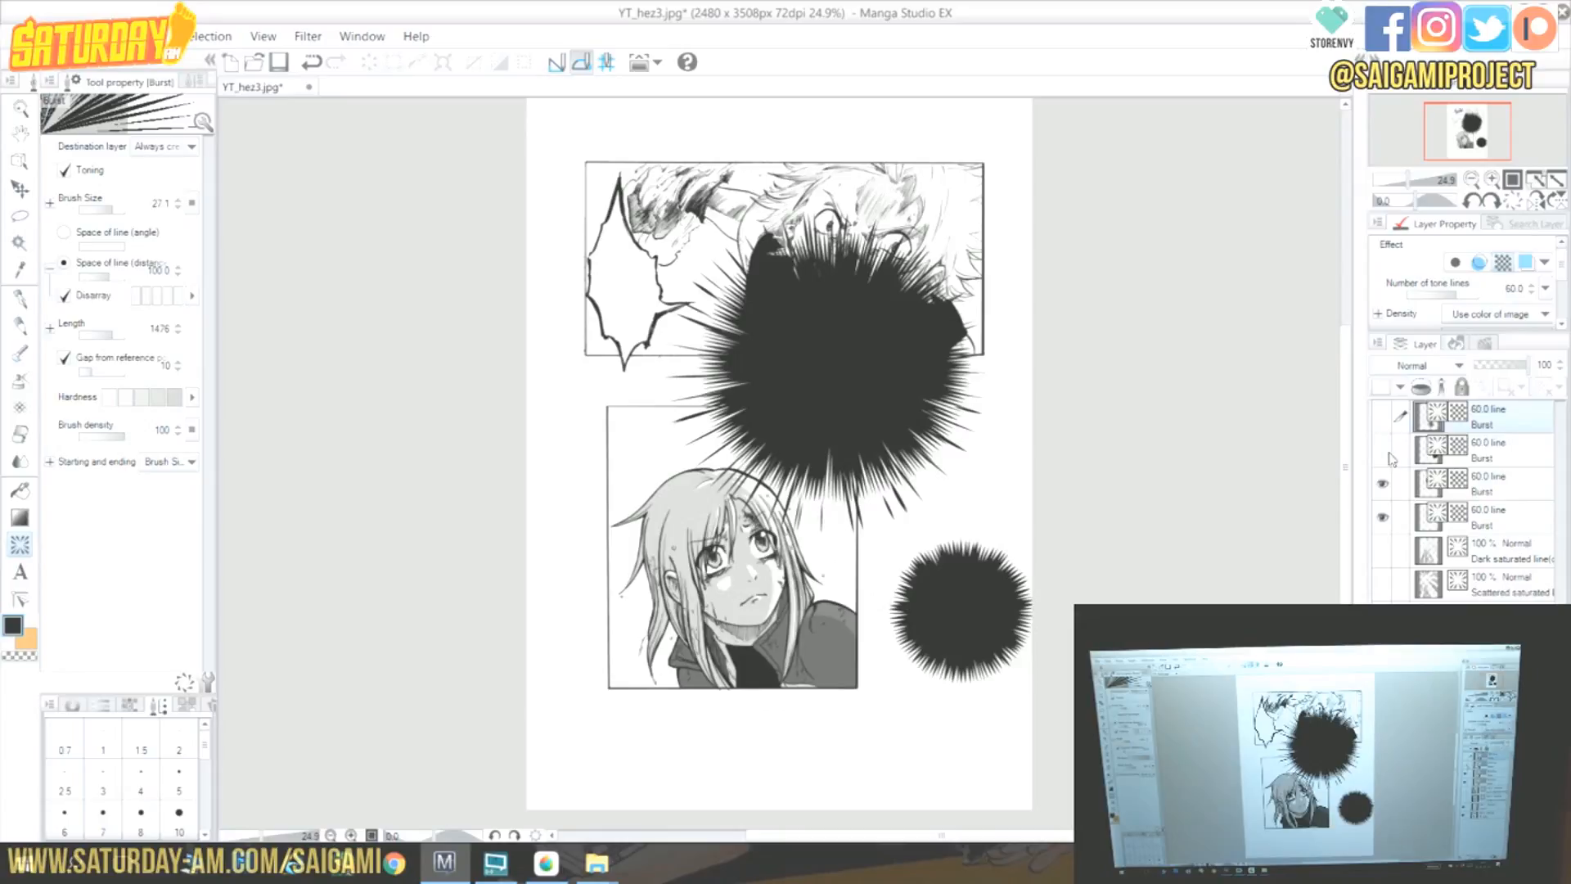
{"action": "left_click", "coordinate": [1383, 484]}
{"action": "left_click", "coordinate": [1384, 517]}
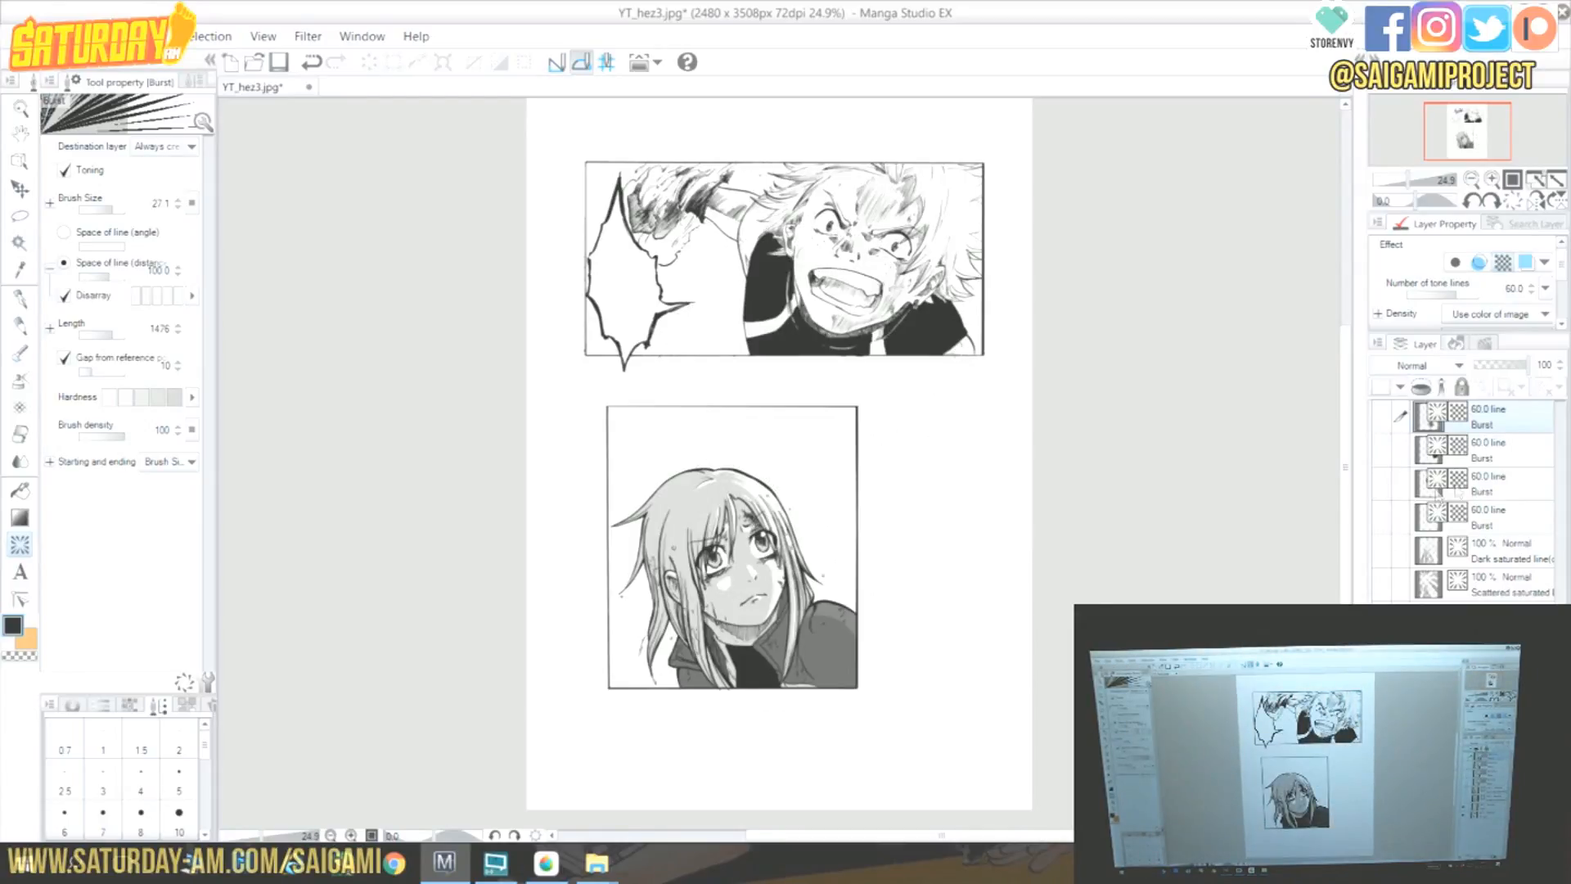
{"action": "left_click", "coordinate": [1489, 652]}
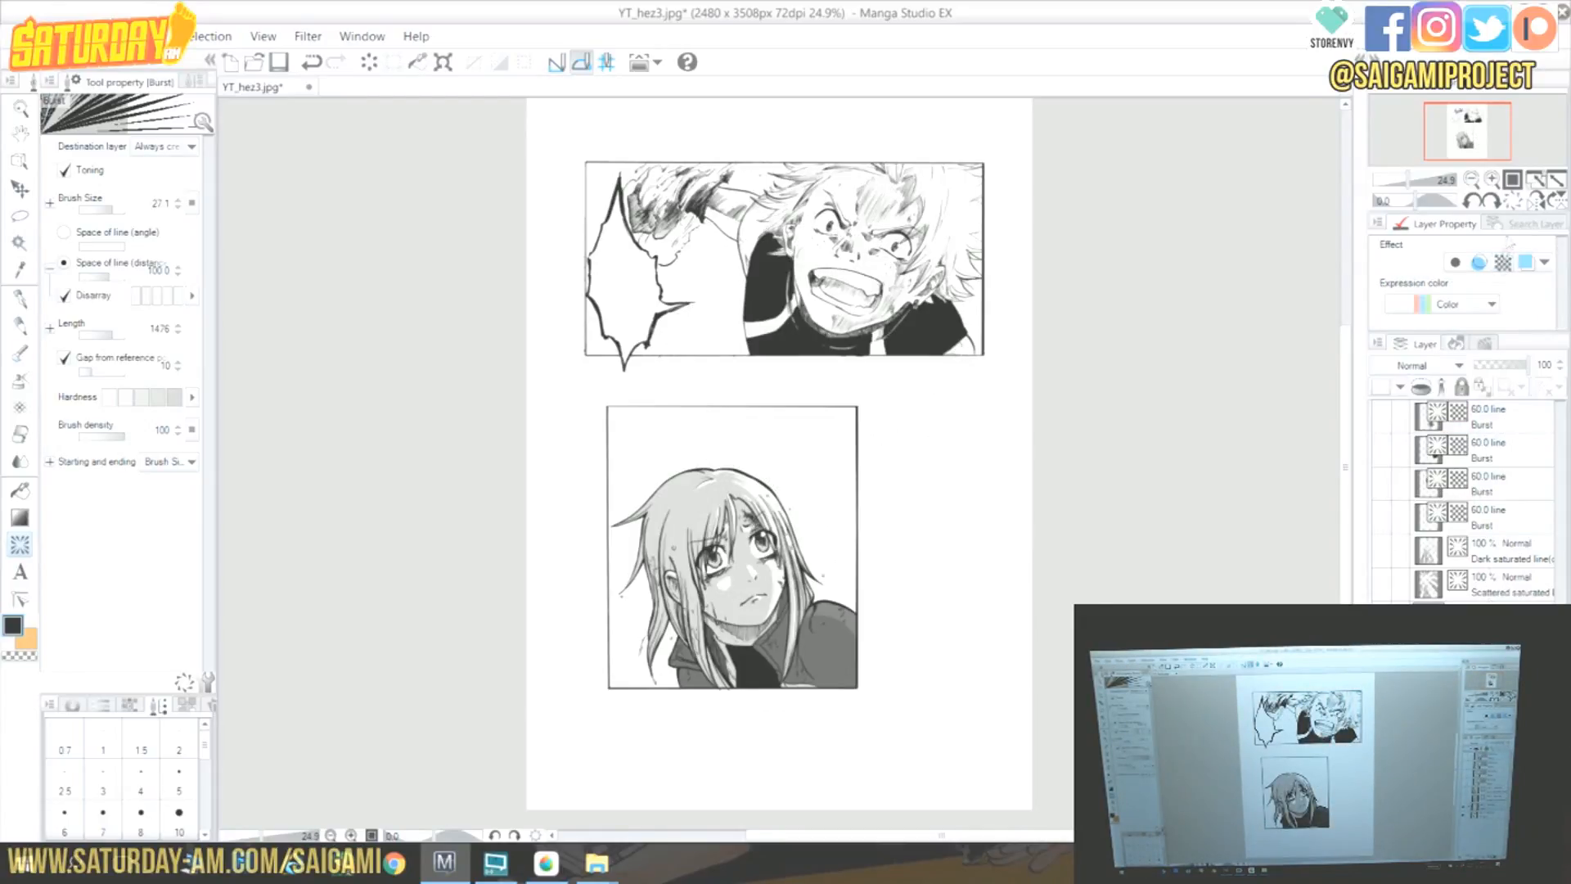
Select the Special ruler and set its ruler type to Focus line.
{"action": "left_click", "coordinate": [1491, 178]}
{"action": "left_click_drag", "start_coordinate": [1486, 166], "coordinate": [1473, 124]}
{"action": "left_click", "coordinate": [1491, 178]}
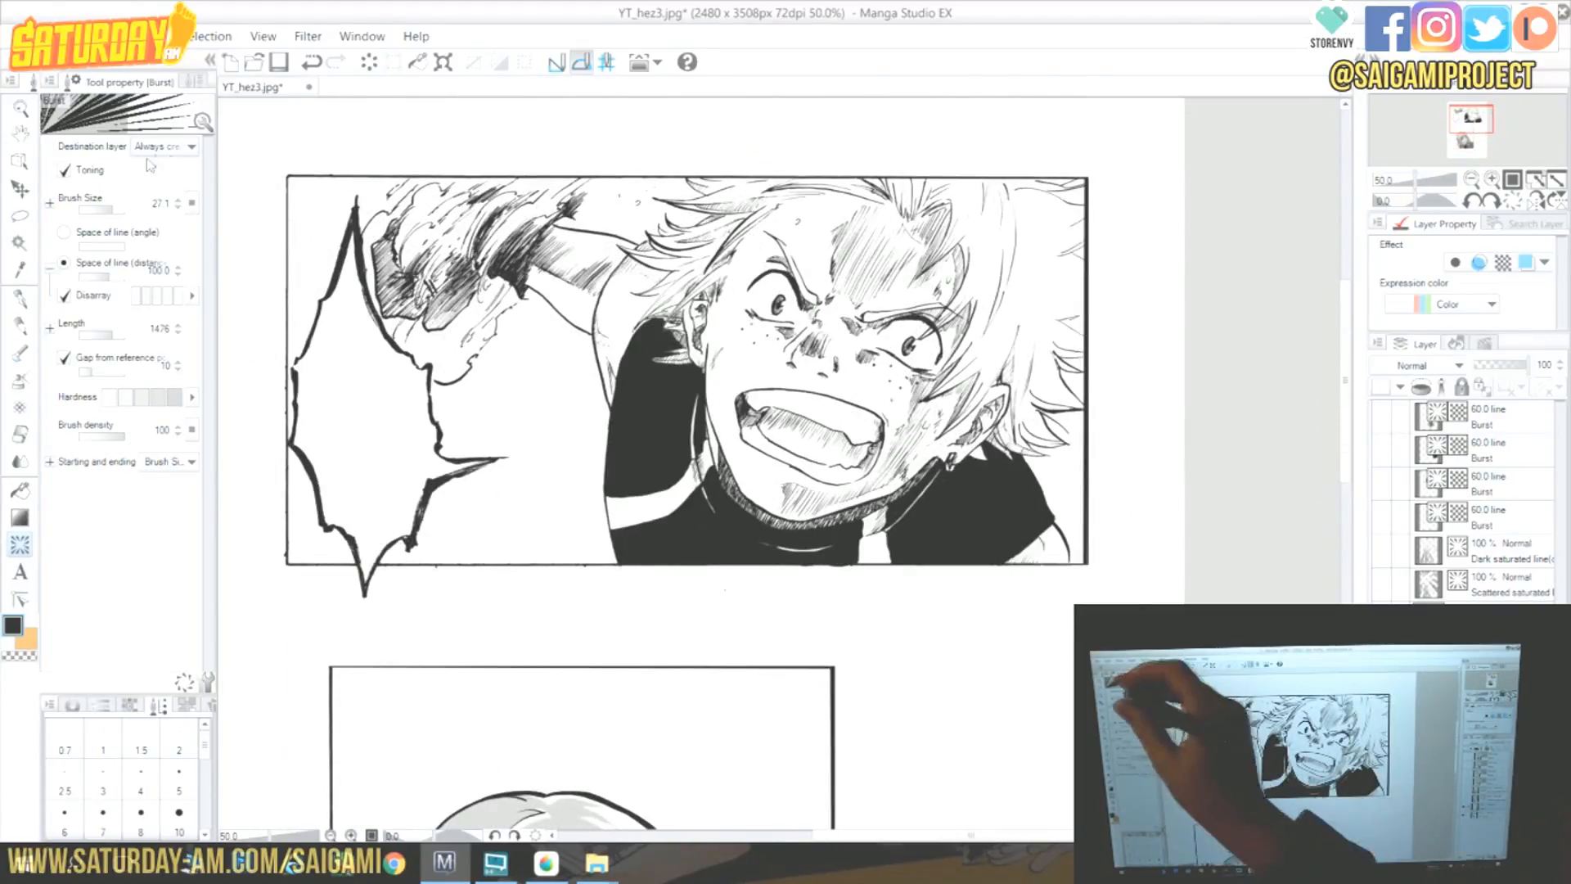
{"action": "left_click", "coordinate": [197, 81]}
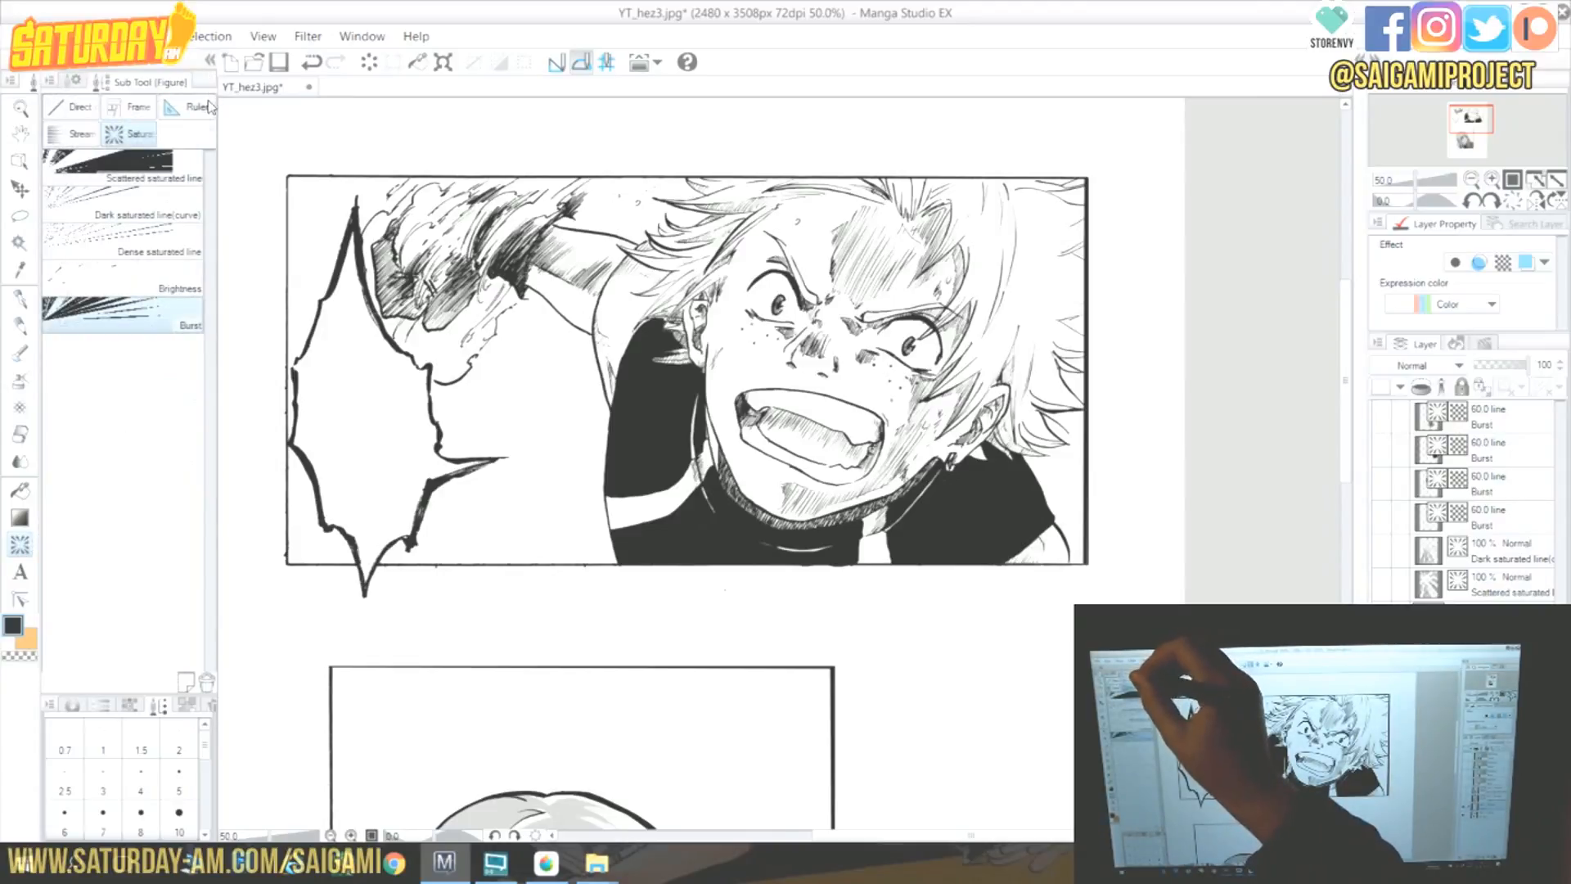
{"action": "left_click", "coordinate": [201, 109]}
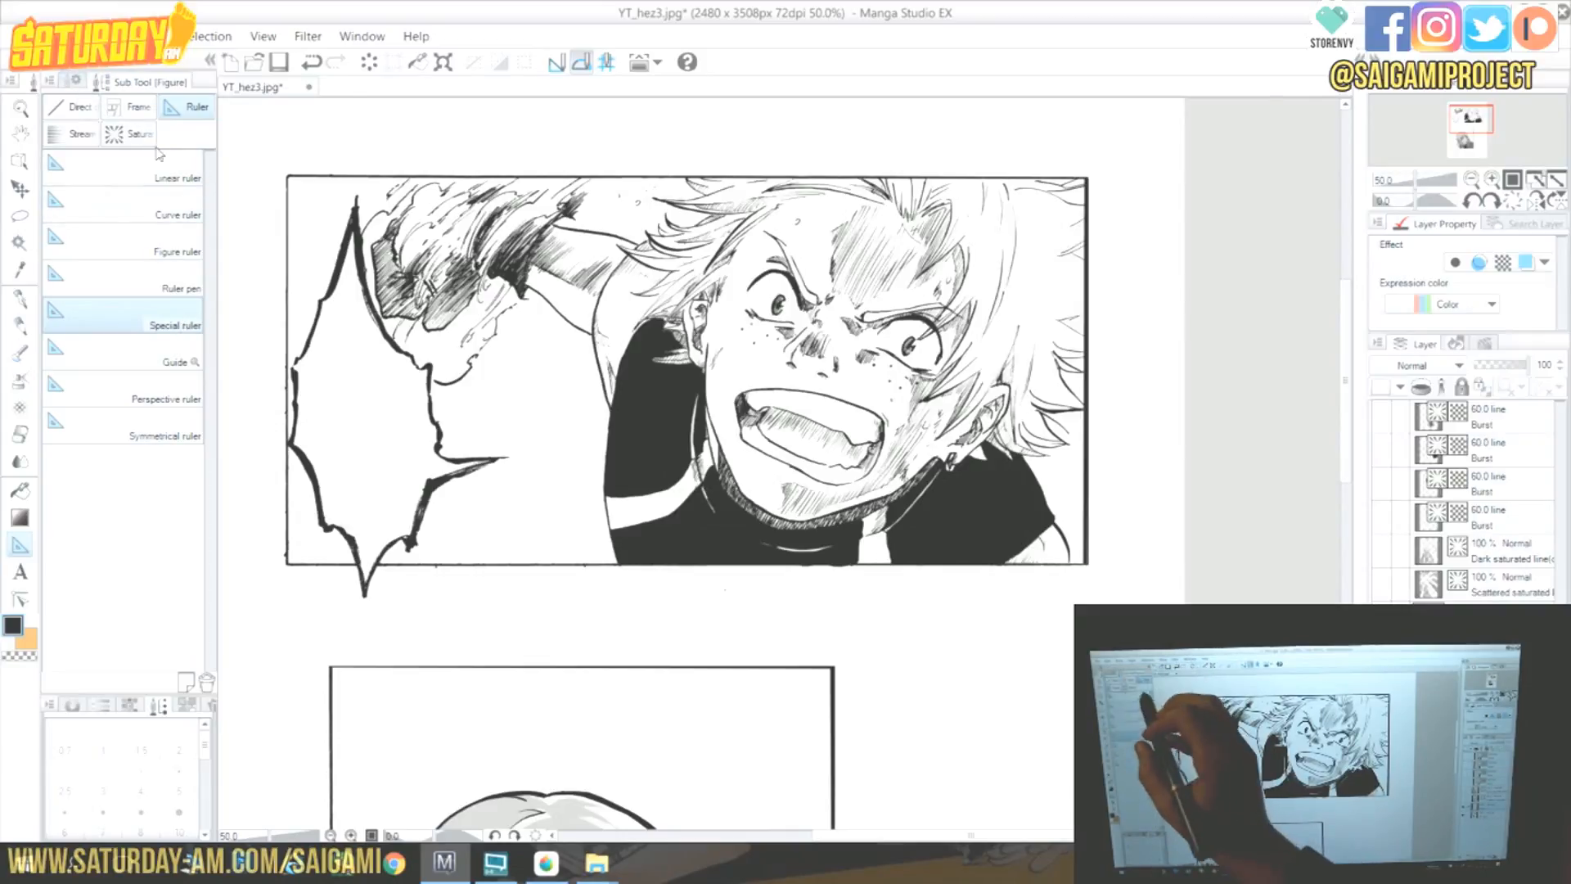
{"action": "left_click", "coordinate": [76, 83]}
{"action": "left_click", "coordinate": [192, 147]}
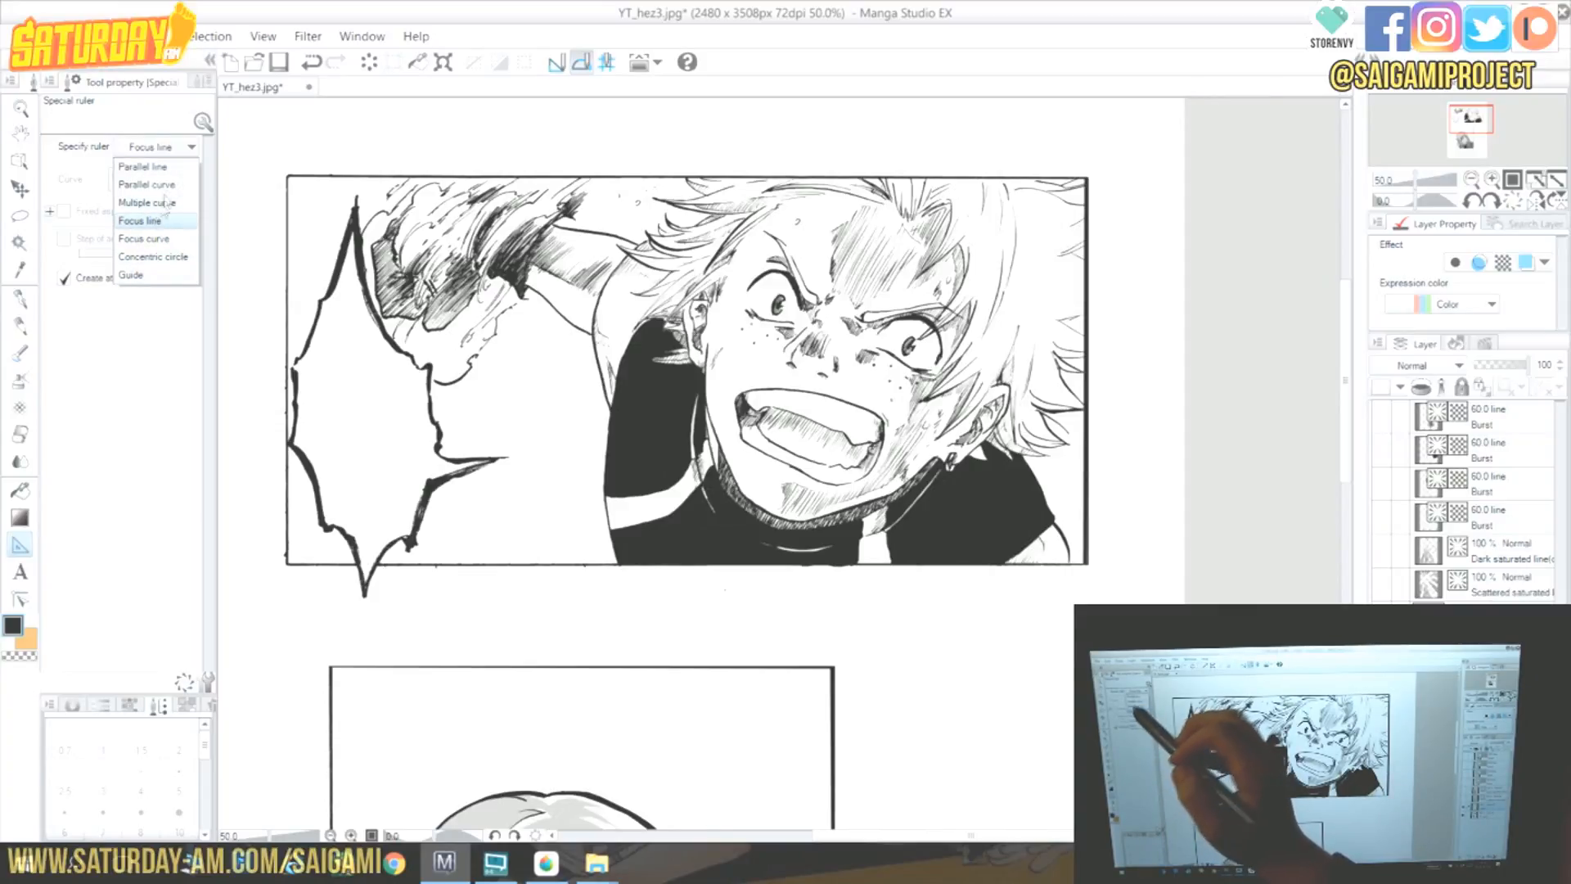
{"action": "left_click", "coordinate": [193, 153]}
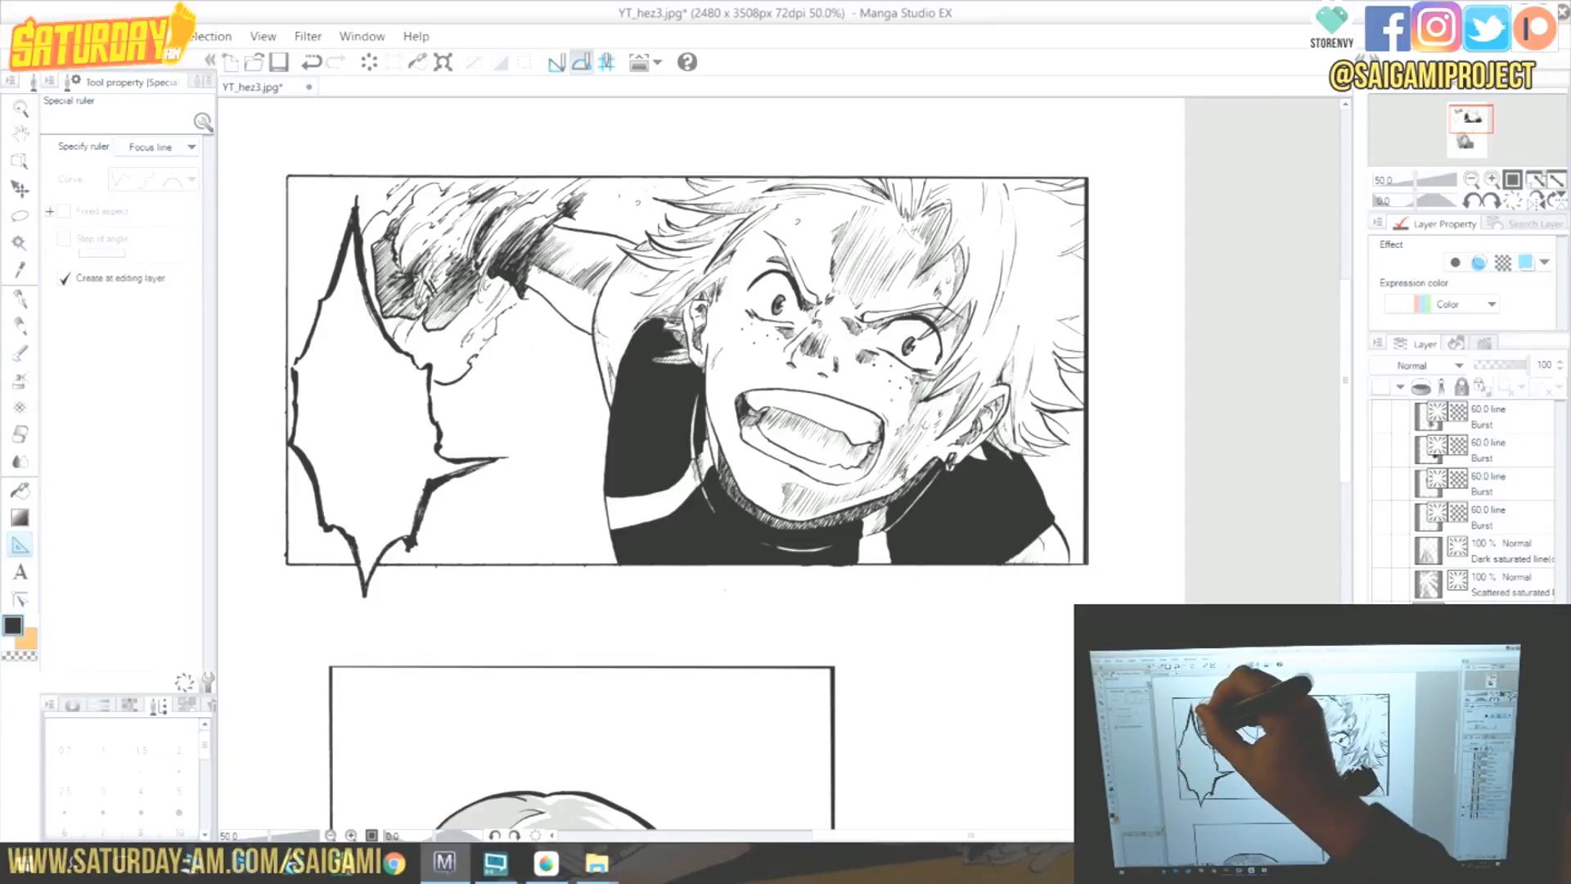
{"action": "left_click", "coordinate": [1493, 179]}
{"action": "left_click", "coordinate": [1493, 180]}
{"action": "left_click_drag", "start_coordinate": [1471, 118], "coordinate": [1464, 113]}
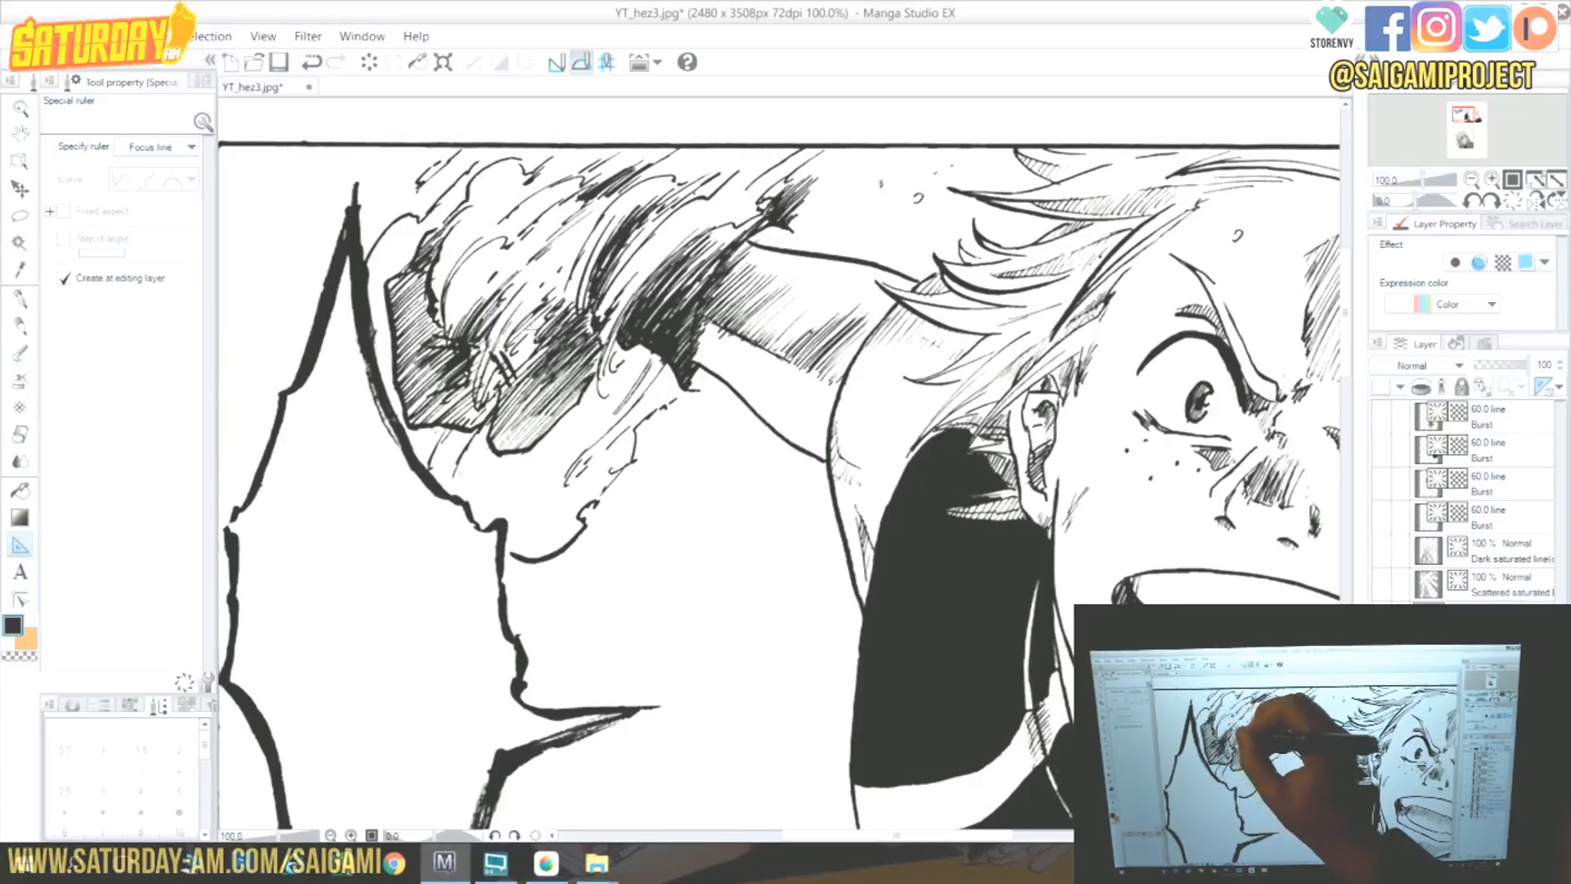
{"action": "left_click", "coordinate": [1472, 180]}
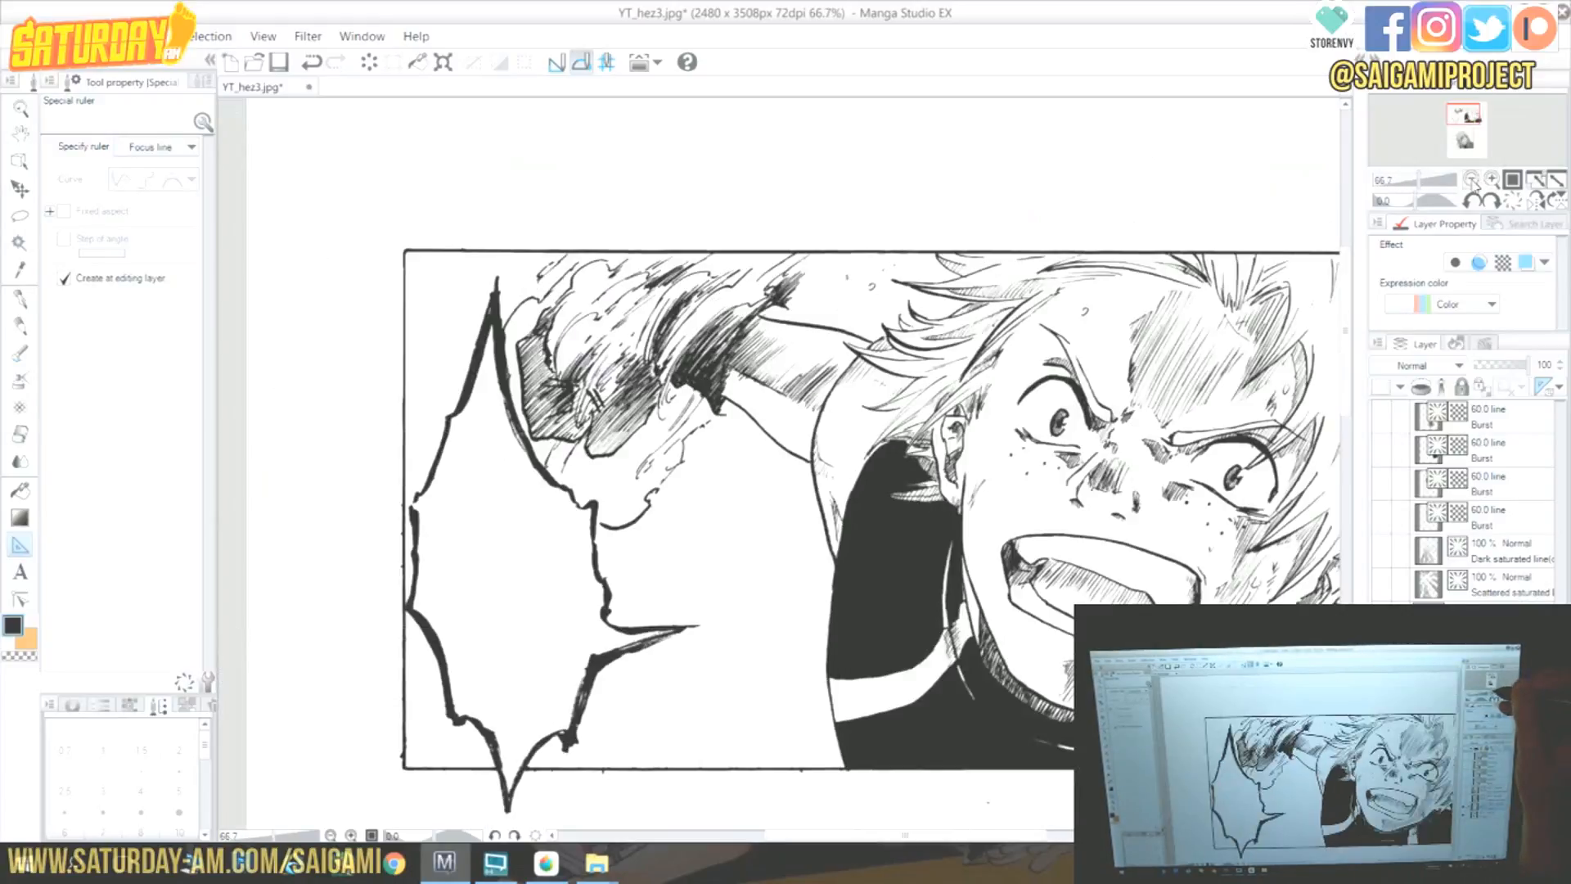
{"action": "left_click", "coordinate": [1471, 180]}
{"action": "left_click_drag", "start_coordinate": [1479, 137], "coordinate": [1486, 139]}
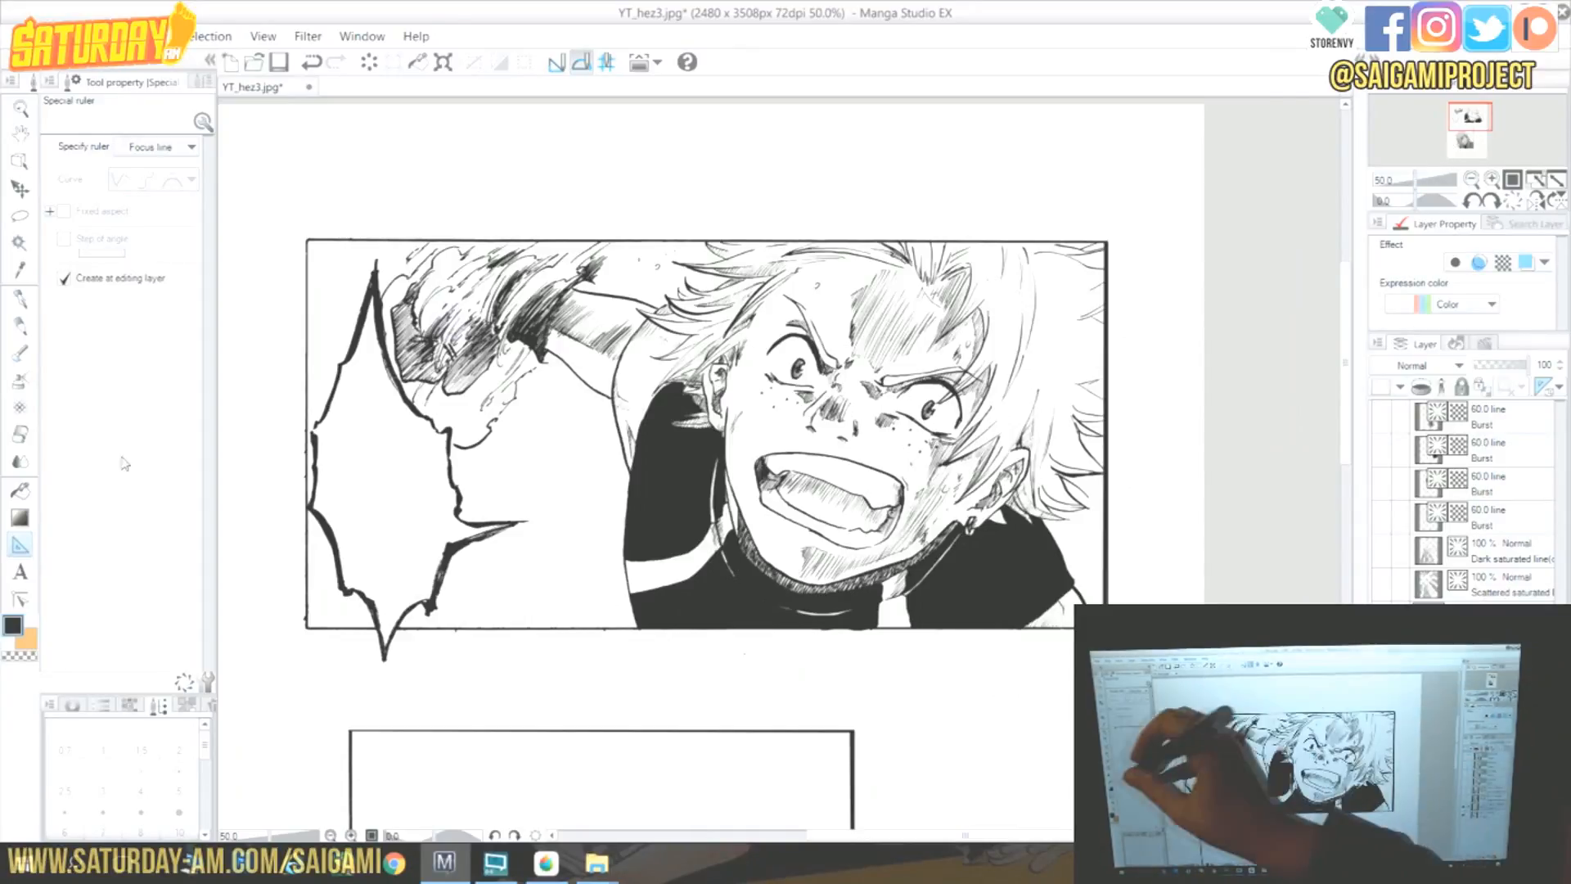
Pick the G-pen at size 30 and draw focus lines along the ruler across the upper panel's lower-left area.
{"action": "left_click", "coordinate": [19, 300]}
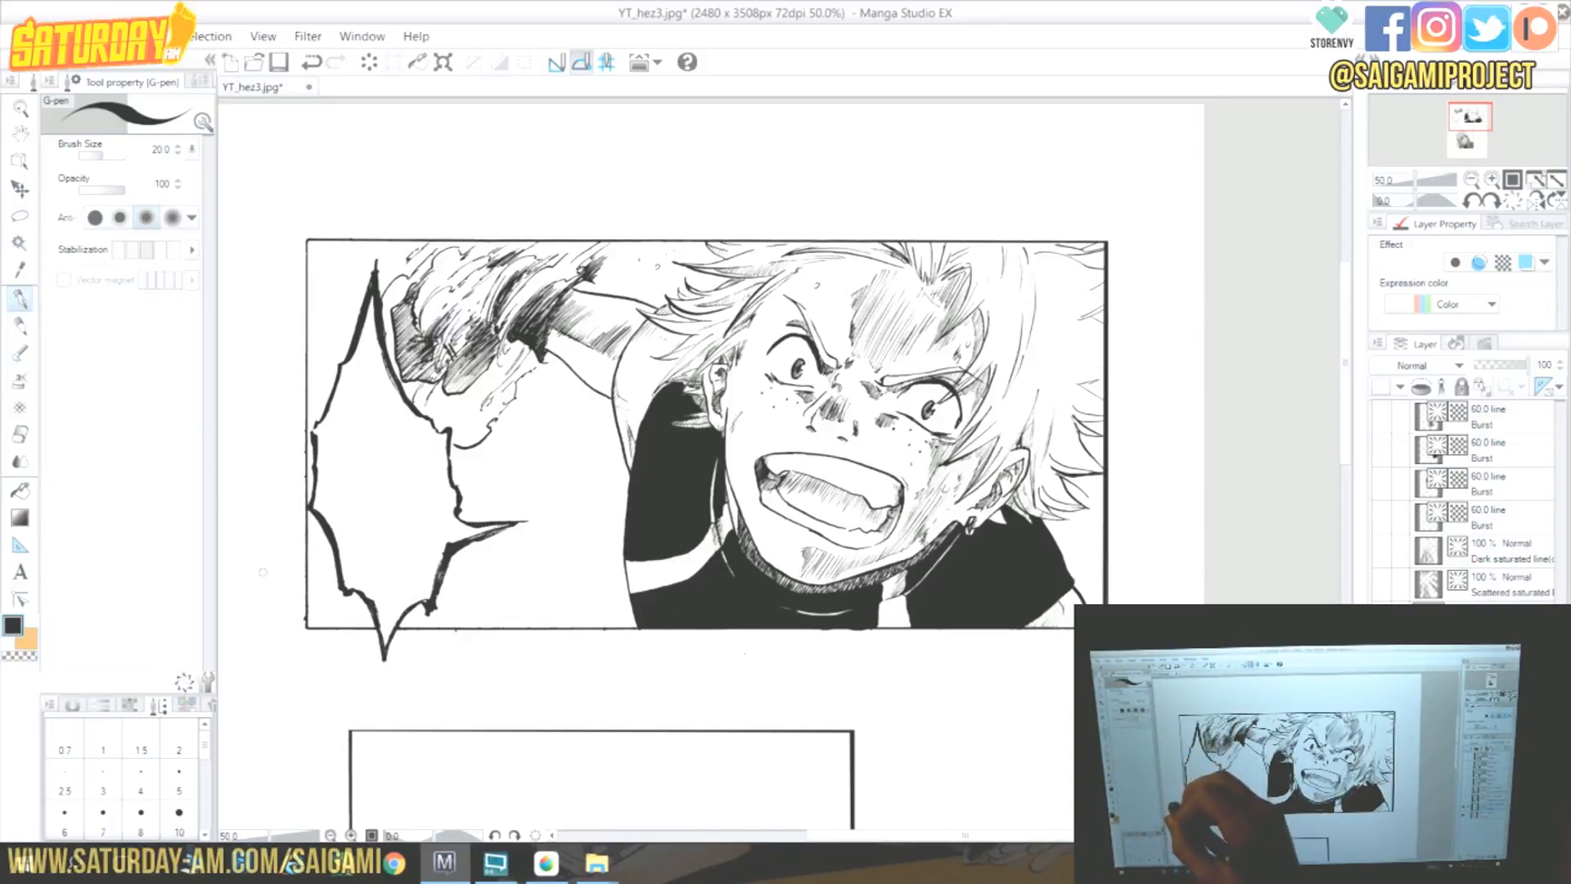
{"action": "scroll", "coordinate": [208, 761], "scroll_direction": "down", "scroll_amount": 3}
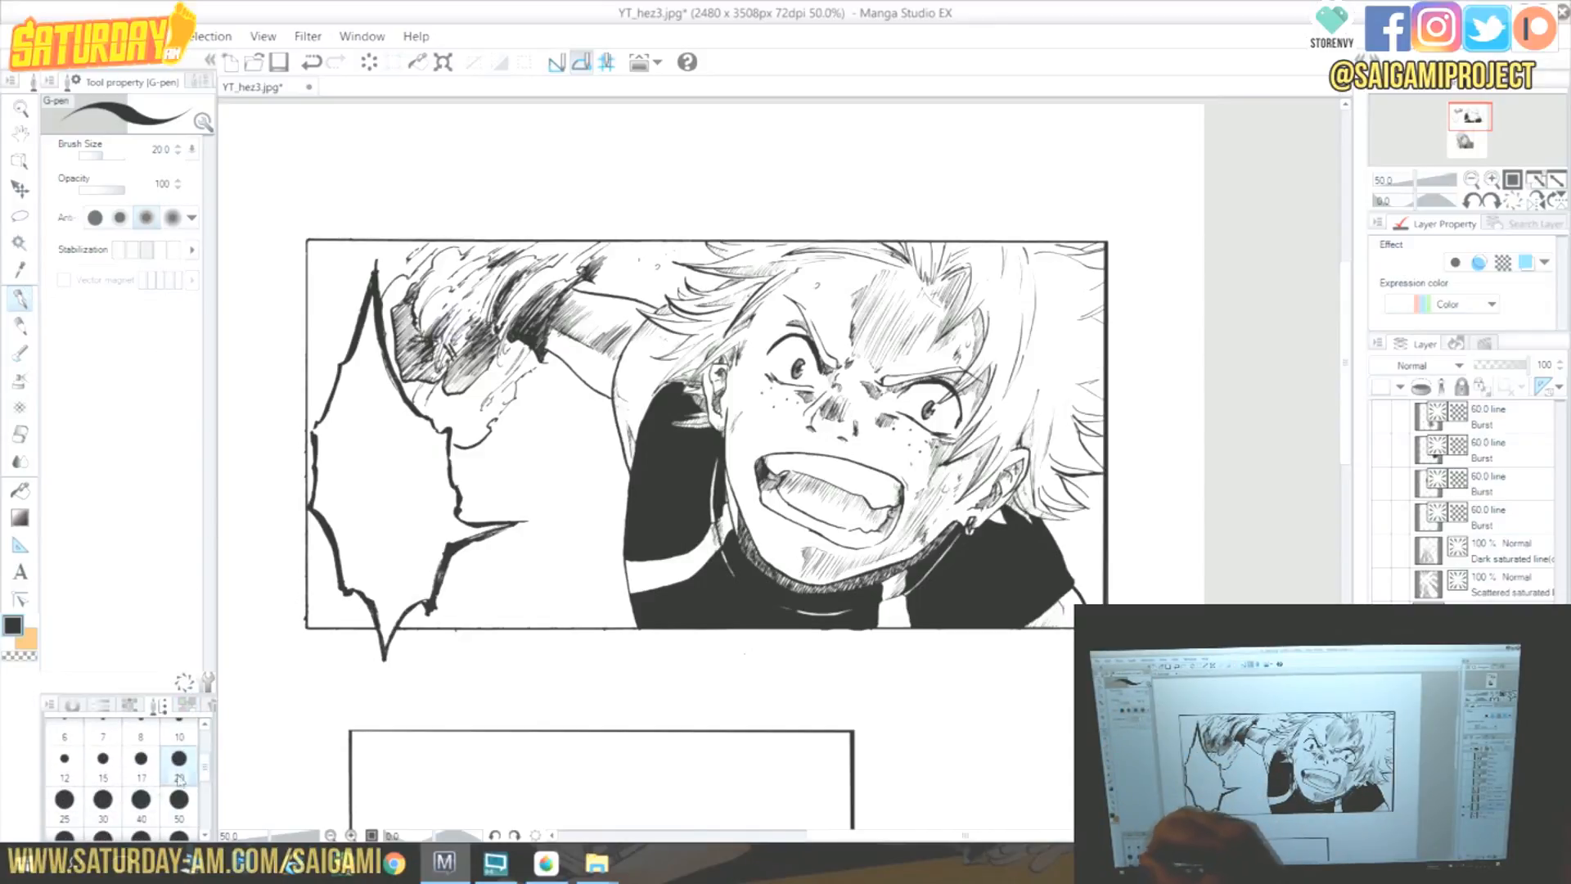
{"action": "left_click", "coordinate": [103, 799]}
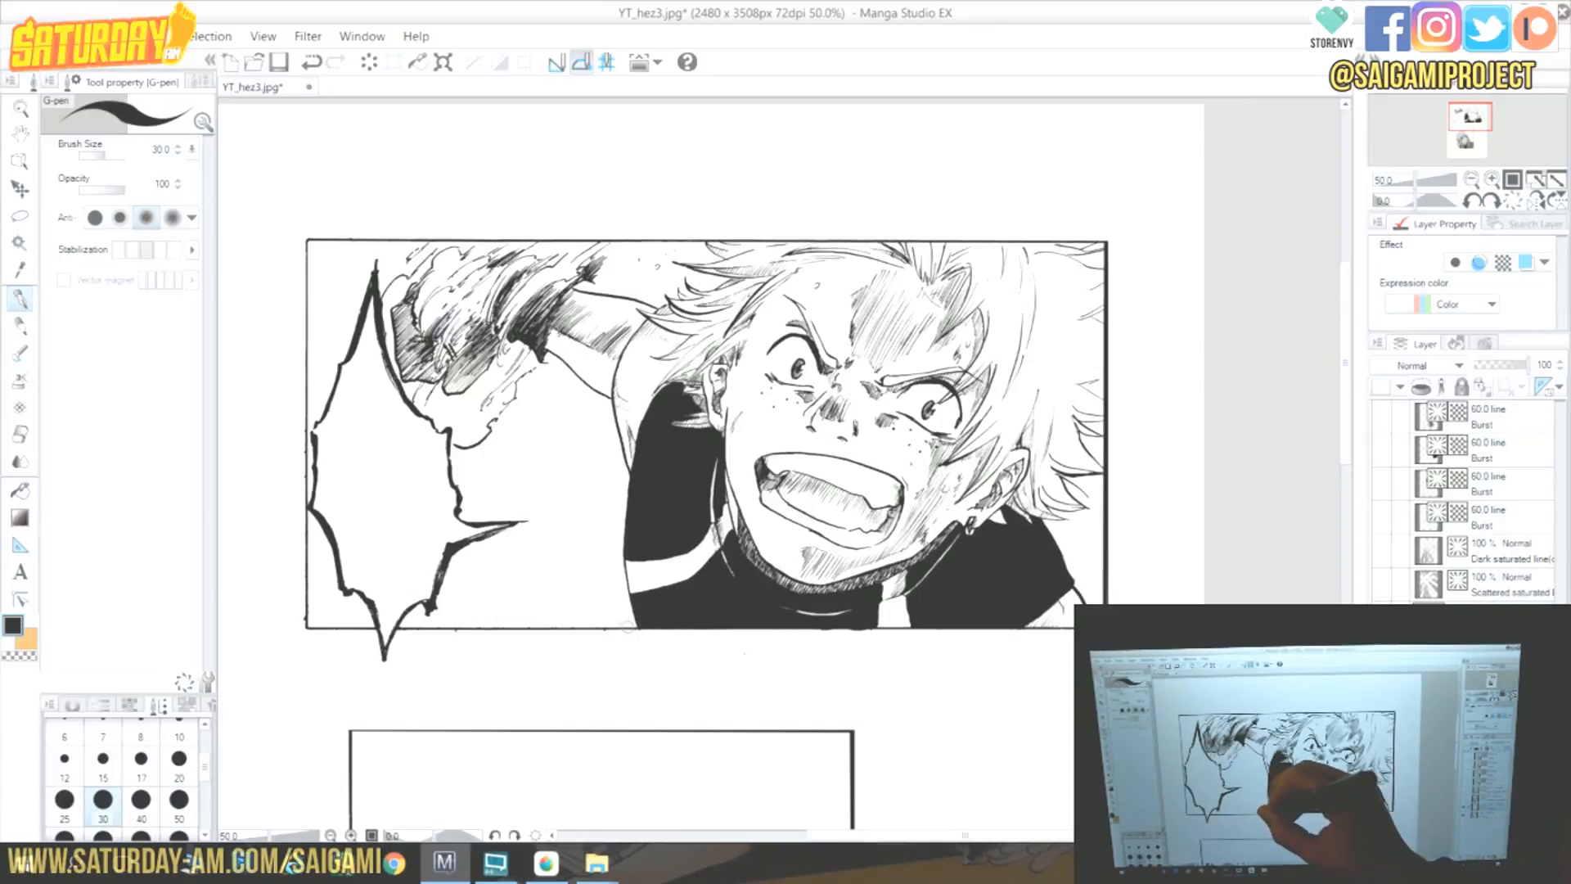
{"action": "left_click_drag", "start_coordinate": [637, 634], "coordinate": [541, 477]}
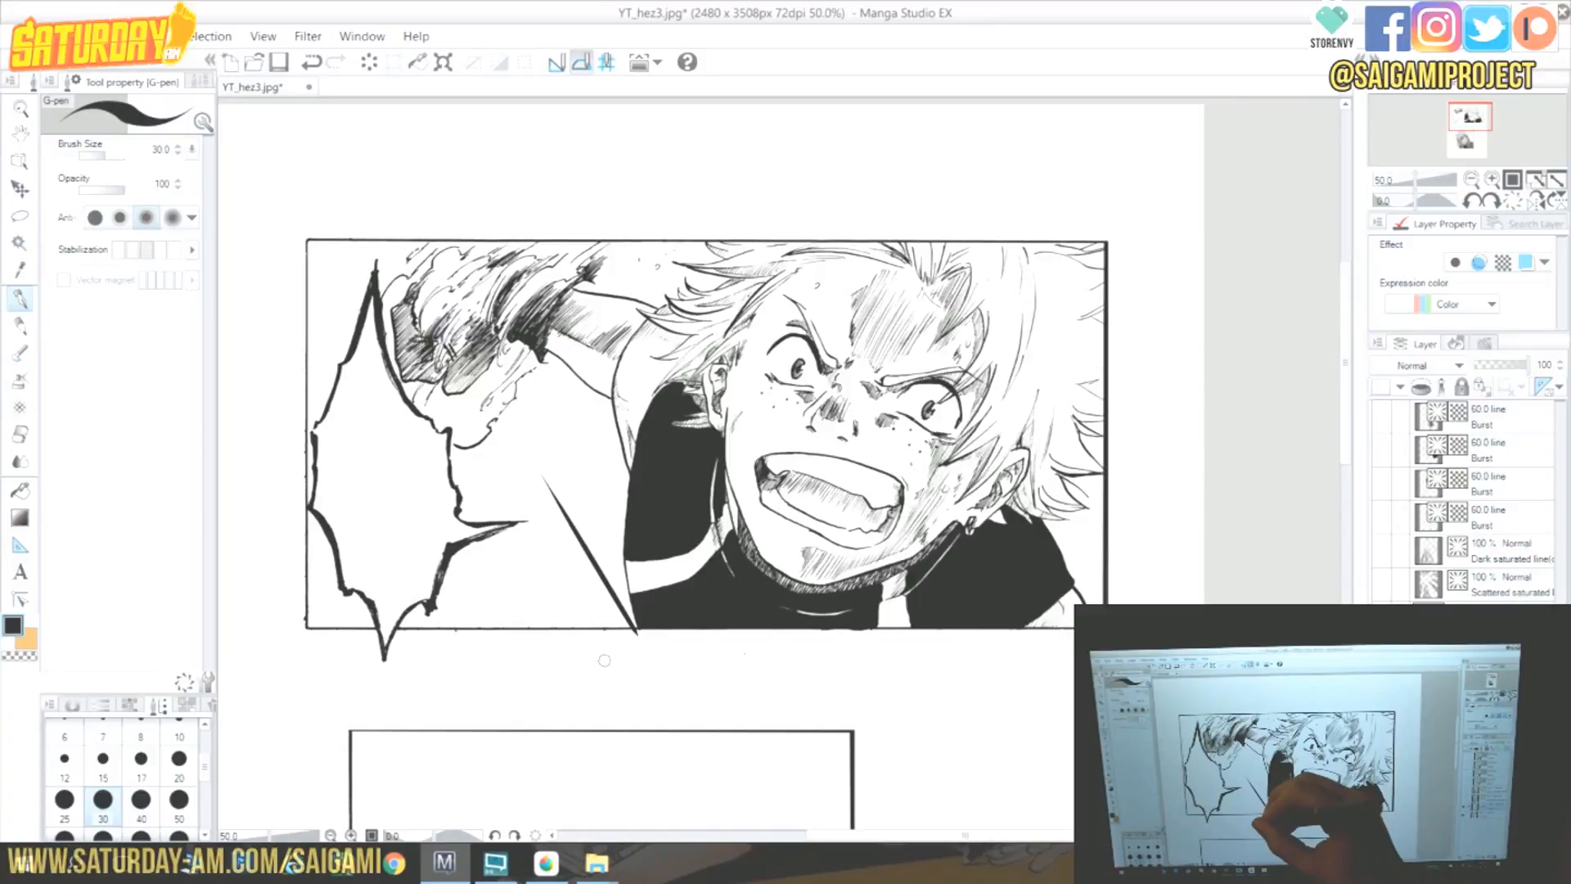
{"action": "left_click_drag", "start_coordinate": [571, 644], "coordinate": [532, 536]}
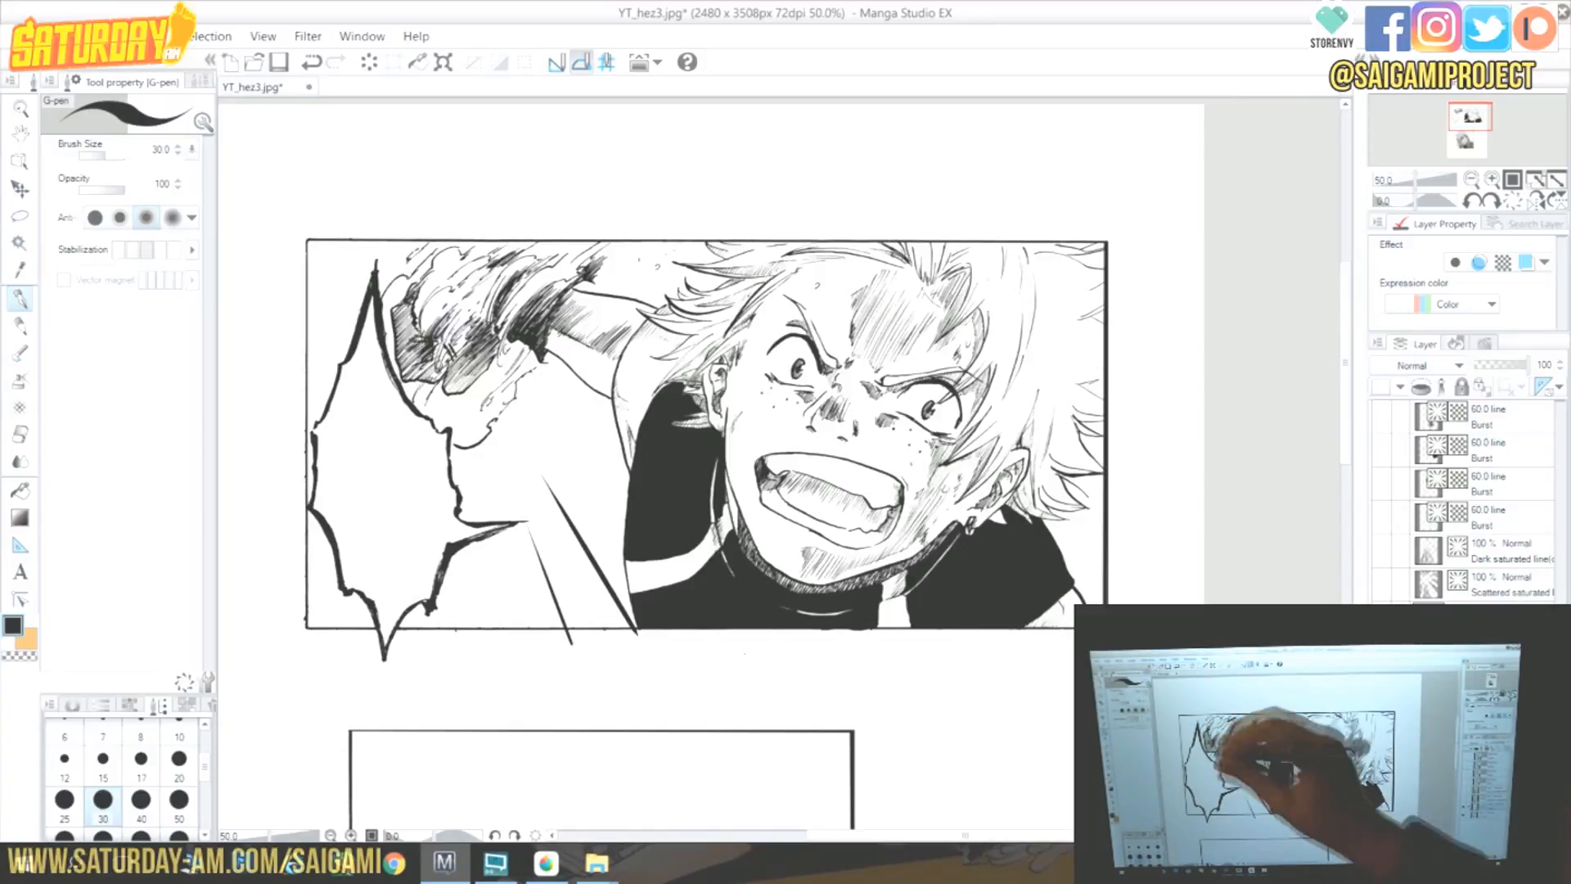
{"action": "left_click_drag", "start_coordinate": [591, 628], "coordinate": [550, 540]}
{"action": "left_click_drag", "start_coordinate": [622, 652], "coordinate": [528, 472]}
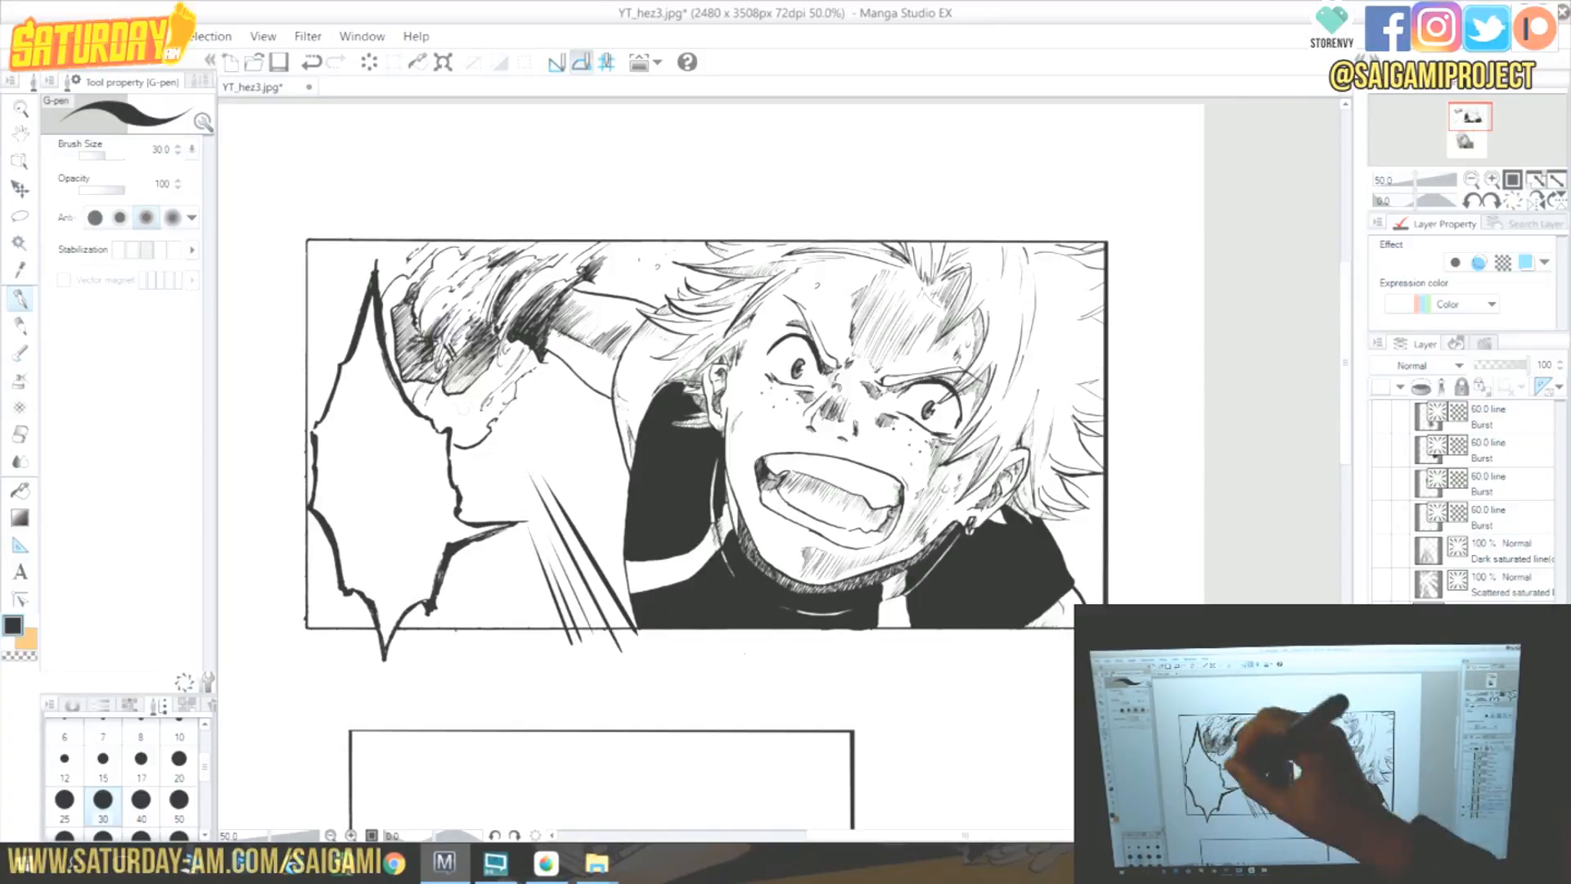
{"action": "left_click_drag", "start_coordinate": [632, 644], "coordinate": [521, 452]}
{"action": "left_click_drag", "start_coordinate": [635, 530], "coordinate": [529, 399]}
{"action": "left_click_drag", "start_coordinate": [659, 514], "coordinate": [554, 419]}
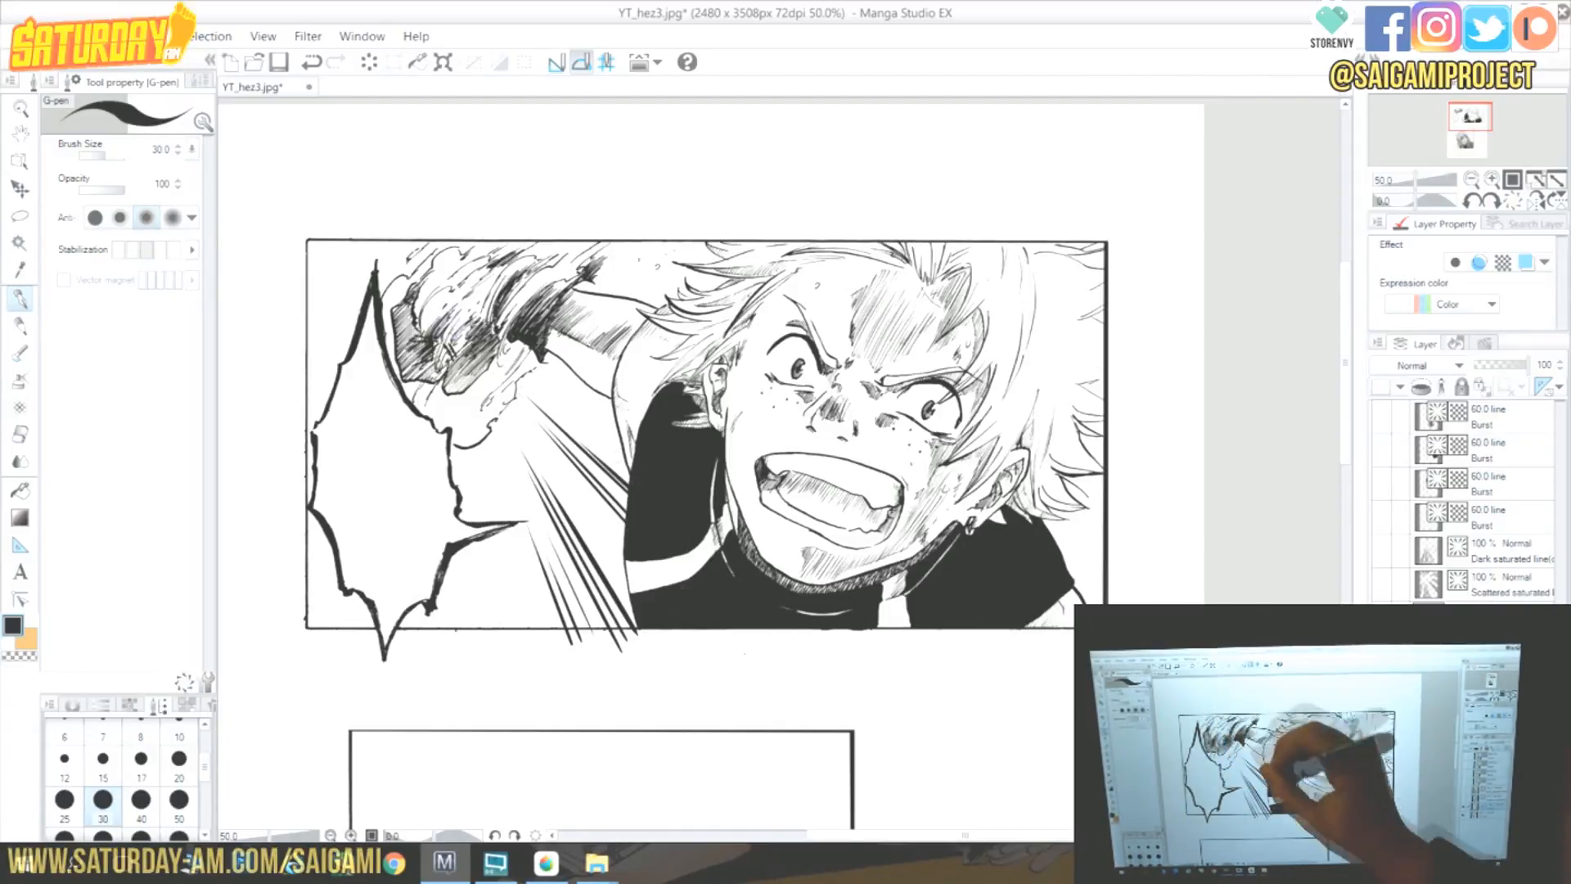
{"action": "left_click_drag", "start_coordinate": [643, 489], "coordinate": [577, 434]}
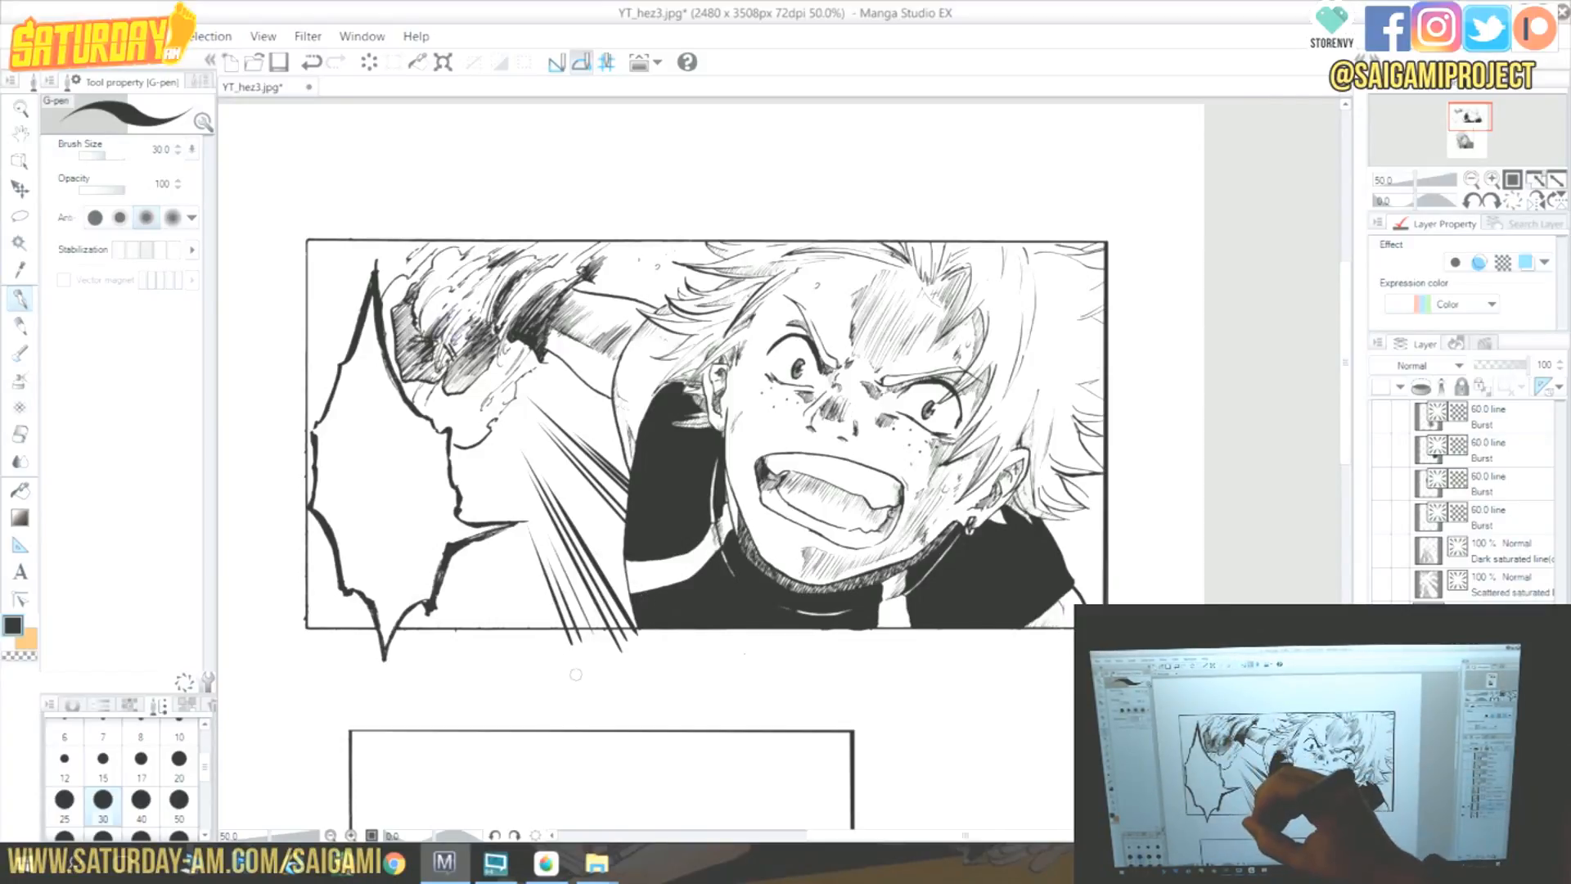
{"action": "left_click_drag", "start_coordinate": [545, 650], "coordinate": [520, 583]}
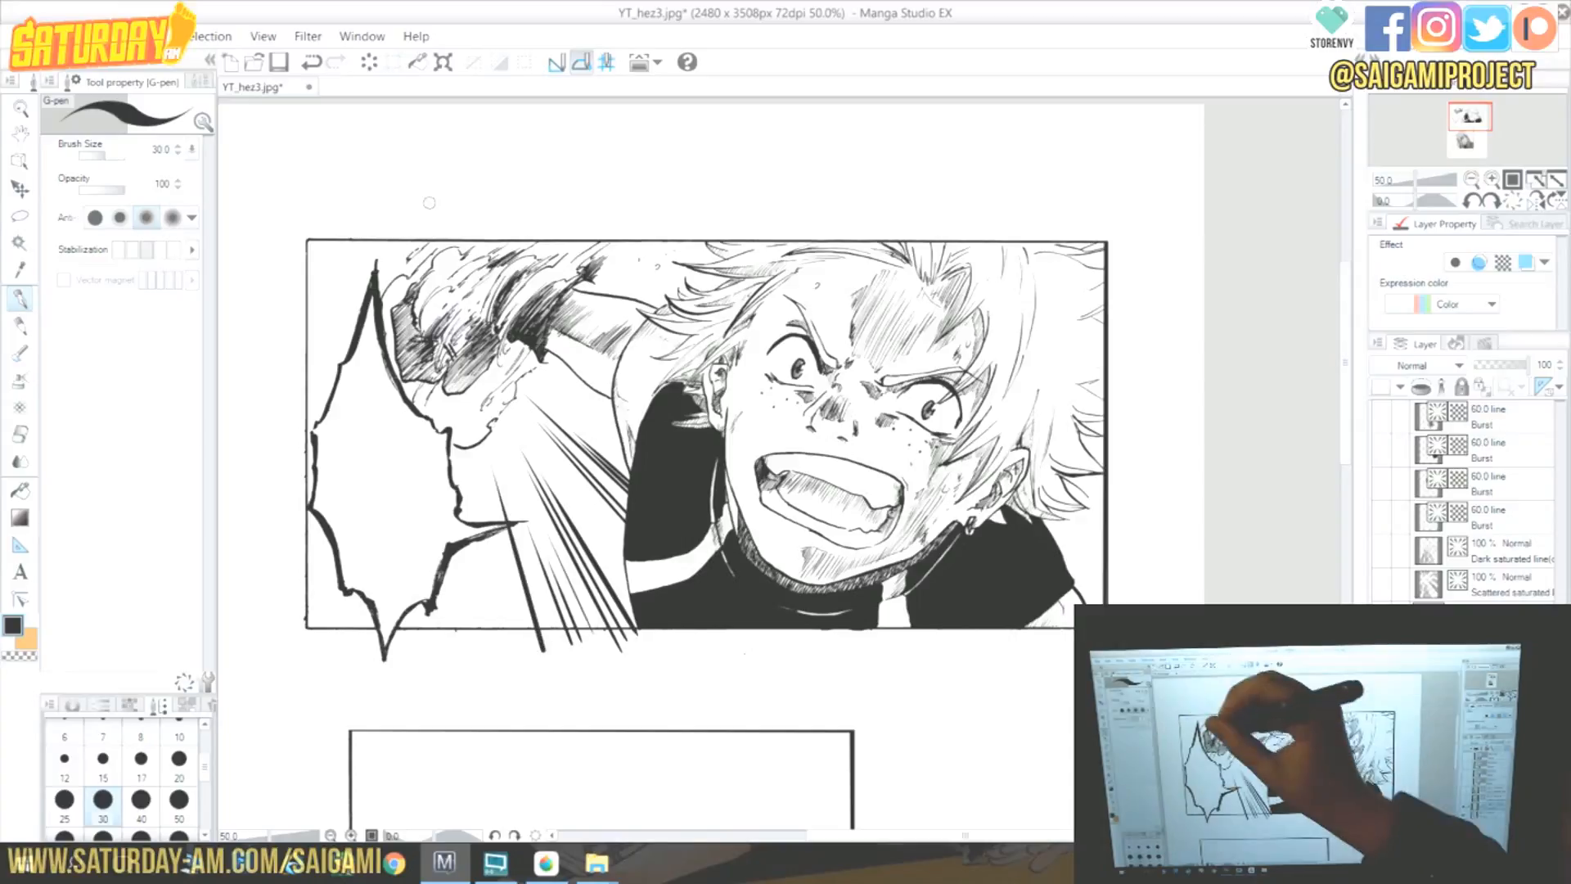
{"action": "left_click_drag", "start_coordinate": [516, 643], "coordinate": [503, 573]}
{"action": "left_click_drag", "start_coordinate": [526, 648], "coordinate": [495, 528]}
{"action": "mouse_move", "coordinate": [633, 595]}
{"action": "left_mouse_down"}
{"action": "mouse_move", "coordinate": [540, 456]}
{"action": "mouse_move", "coordinate": [547, 395]}
{"action": "left_mouse_up"}
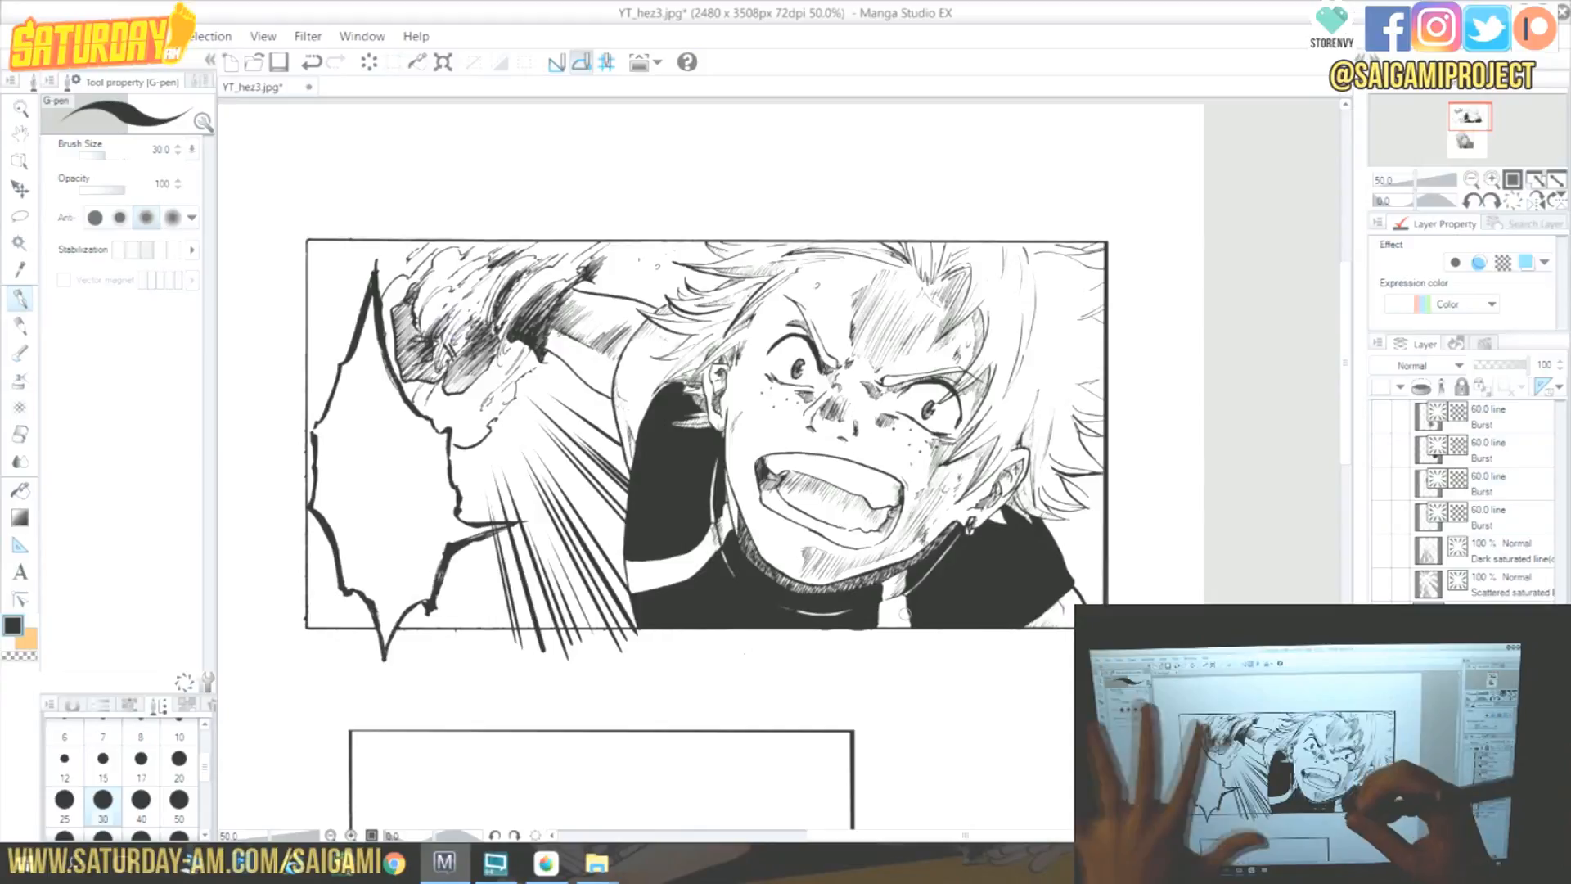
Draw more focus lines around the upper panel's top and left edges, extending past the frame.
{"action": "left_click_drag", "start_coordinate": [702, 232], "coordinate": [623, 261]}
{"action": "left_click_drag", "start_coordinate": [308, 228], "coordinate": [363, 264]}
{"action": "mouse_move", "coordinate": [323, 230]}
{"action": "left_mouse_down"}
{"action": "mouse_move", "coordinate": [372, 267]}
{"action": "mouse_move", "coordinate": [357, 284]}
{"action": "left_mouse_up"}
{"action": "mouse_move", "coordinate": [278, 268]}
{"action": "left_mouse_down"}
{"action": "mouse_move", "coordinate": [341, 289]}
{"action": "mouse_move", "coordinate": [341, 315]}
{"action": "left_mouse_up"}
{"action": "left_click_drag", "start_coordinate": [311, 651], "coordinate": [341, 589]}
{"action": "left_click_drag", "start_coordinate": [342, 579], "coordinate": [356, 553]}
{"action": "left_click_drag", "start_coordinate": [317, 658], "coordinate": [364, 543]}
{"action": "left_click_drag", "start_coordinate": [319, 658], "coordinate": [362, 563]}
{"action": "left_click_drag", "start_coordinate": [335, 651], "coordinate": [355, 592]}
{"action": "left_click_drag", "start_coordinate": [433, 632], "coordinate": [446, 546]}
{"action": "mouse_move", "coordinate": [450, 670]}
{"action": "left_mouse_down"}
{"action": "mouse_move", "coordinate": [446, 519]}
{"action": "mouse_move", "coordinate": [465, 545]}
{"action": "left_mouse_up"}
{"action": "left_click_drag", "start_coordinate": [467, 538], "coordinate": [457, 441]}
{"action": "left_click_drag", "start_coordinate": [494, 656], "coordinate": [478, 540]}
{"action": "left_click_drag", "start_coordinate": [477, 662], "coordinate": [468, 545]}
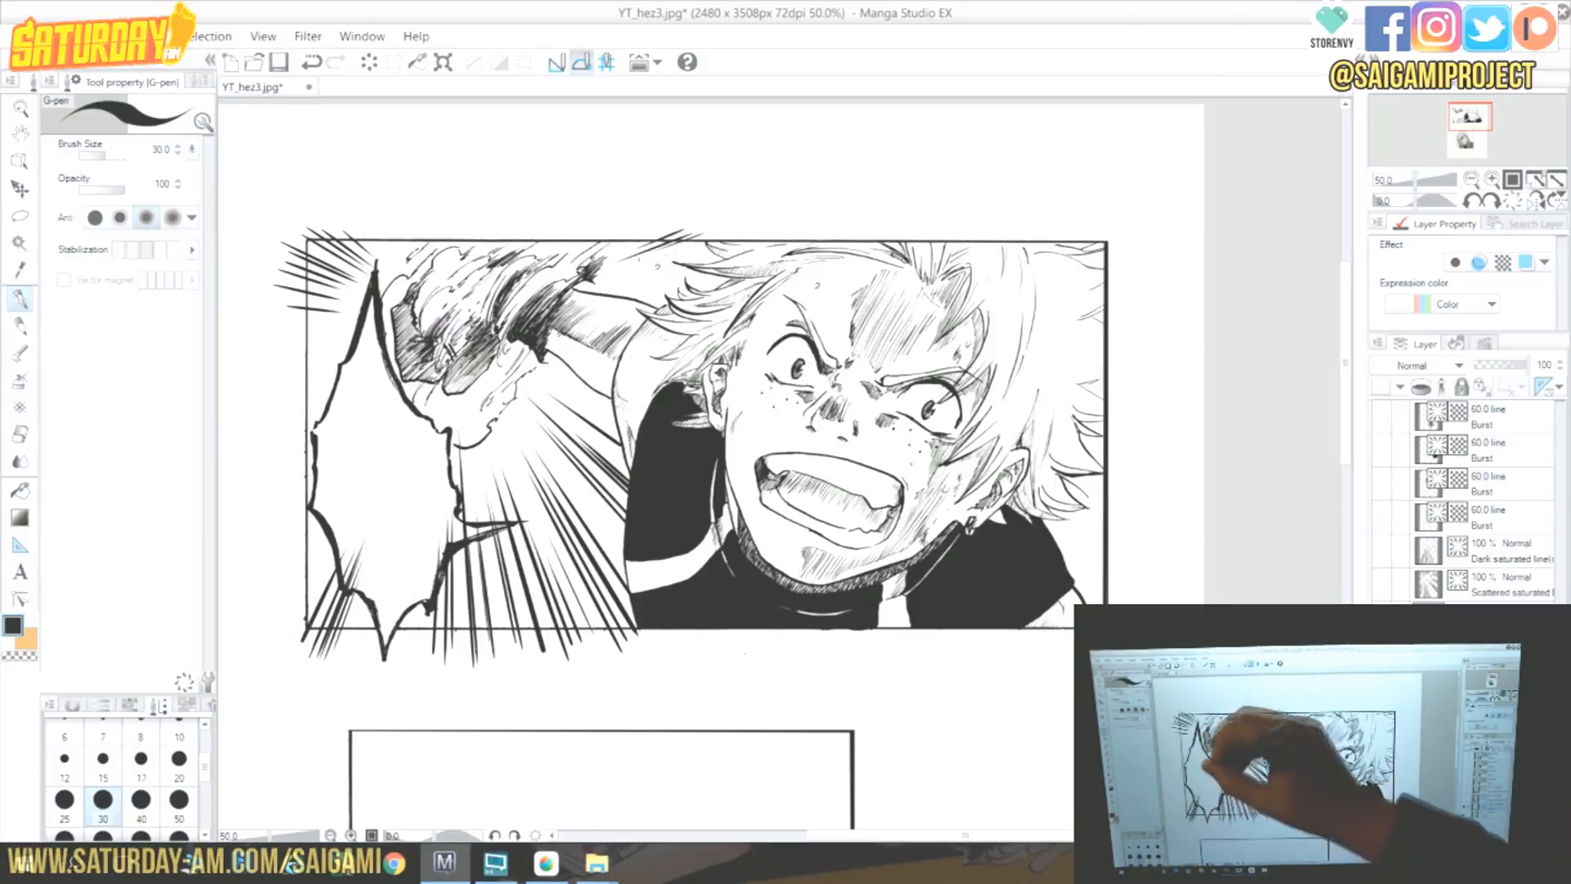
Add further focus lines along the left edge, top and right side of the upper panel.
{"action": "mouse_move", "coordinate": [295, 595]}
{"action": "left_mouse_down"}
{"action": "mouse_move", "coordinate": [334, 525]}
{"action": "mouse_move", "coordinate": [330, 545]}
{"action": "left_mouse_up"}
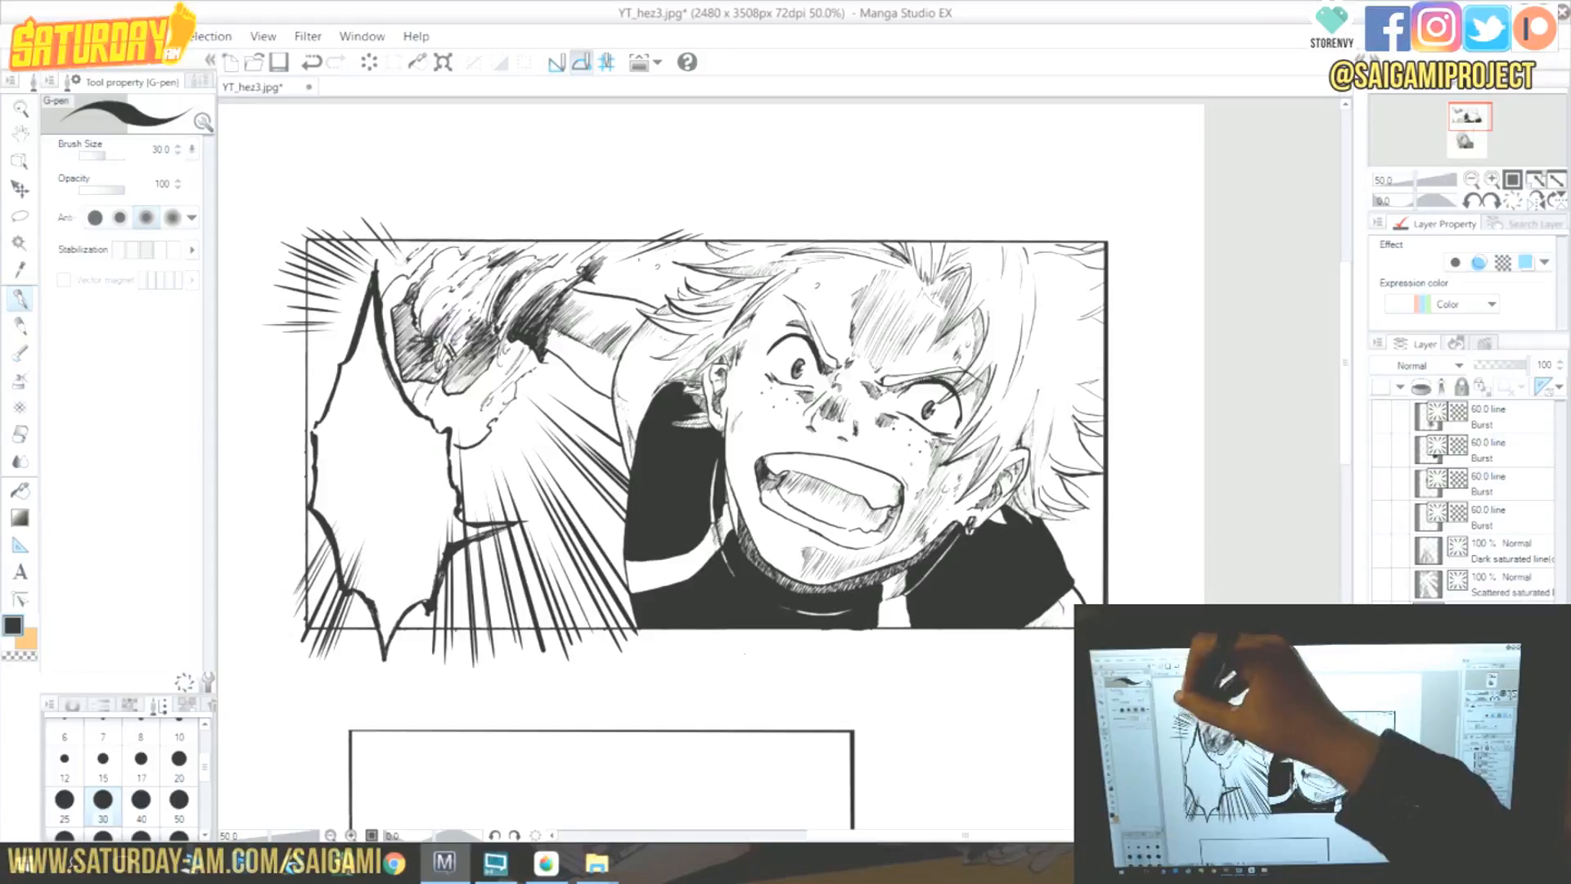
{"action": "mouse_move", "coordinate": [748, 248]}
{"action": "left_mouse_down"}
{"action": "mouse_move", "coordinate": [640, 275]}
{"action": "mouse_move", "coordinate": [671, 262]}
{"action": "left_mouse_up"}
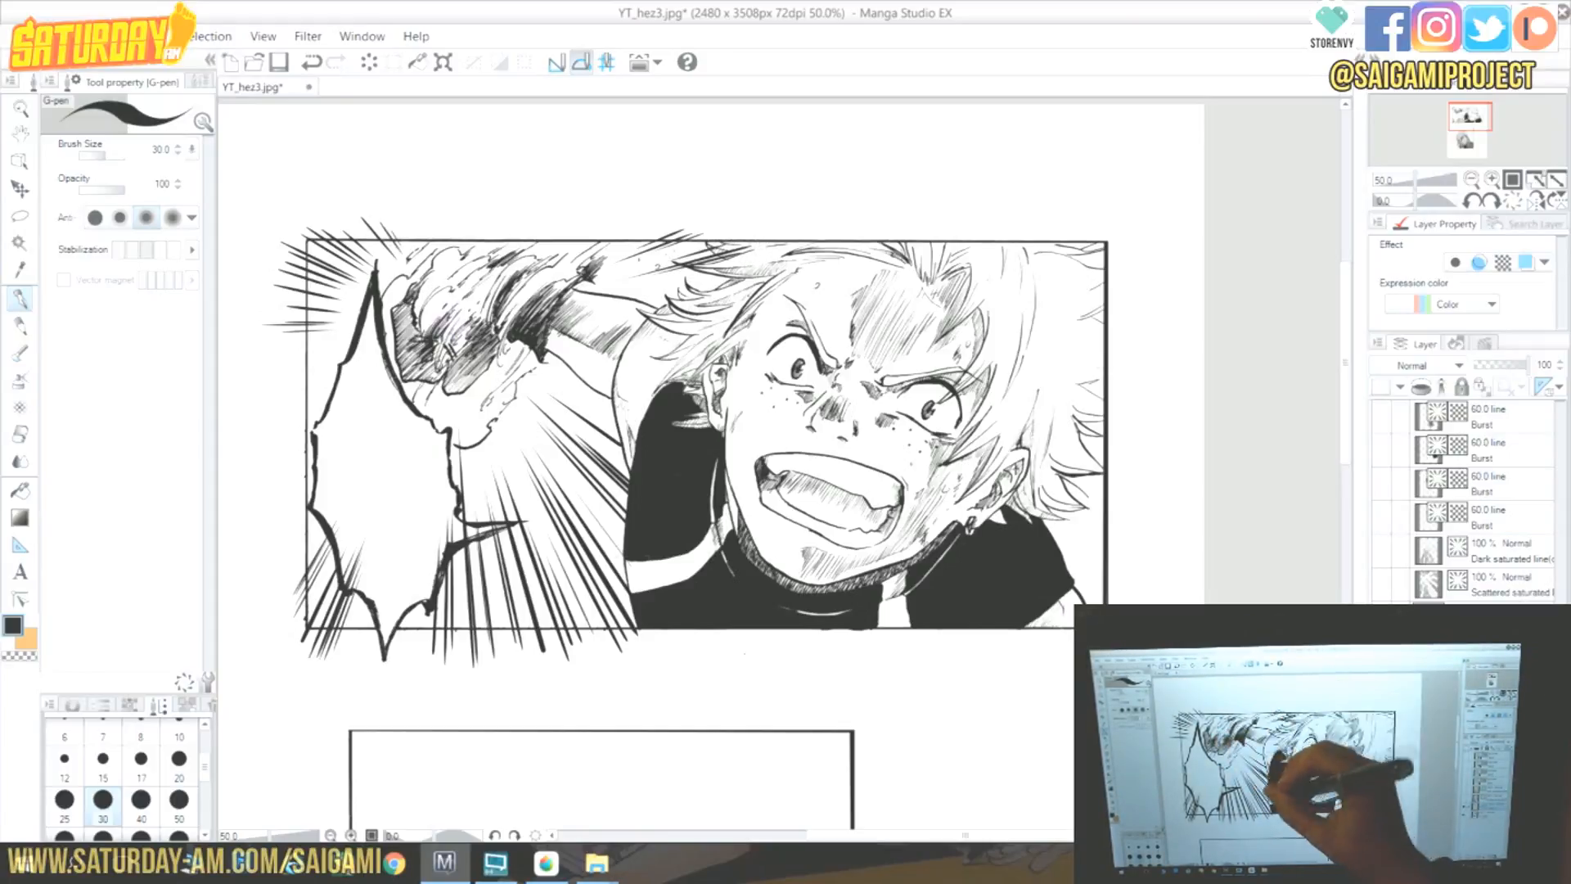
{"action": "left_click_drag", "start_coordinate": [507, 613], "coordinate": [568, 463]}
{"action": "left_click_drag", "start_coordinate": [332, 386], "coordinate": [276, 414]}
{"action": "mouse_move", "coordinate": [344, 360]}
{"action": "left_mouse_down"}
{"action": "mouse_move", "coordinate": [278, 385]}
{"action": "mouse_move", "coordinate": [273, 347]}
{"action": "left_mouse_up"}
{"action": "left_click_drag", "start_coordinate": [272, 565], "coordinate": [316, 507]}
{"action": "left_click_drag", "start_coordinate": [273, 583], "coordinate": [317, 523]}
{"action": "left_click_drag", "start_coordinate": [257, 276], "coordinate": [357, 301]}
{"action": "left_click_drag", "start_coordinate": [257, 252], "coordinate": [352, 283]}
{"action": "left_click_drag", "start_coordinate": [263, 221], "coordinate": [354, 269]}
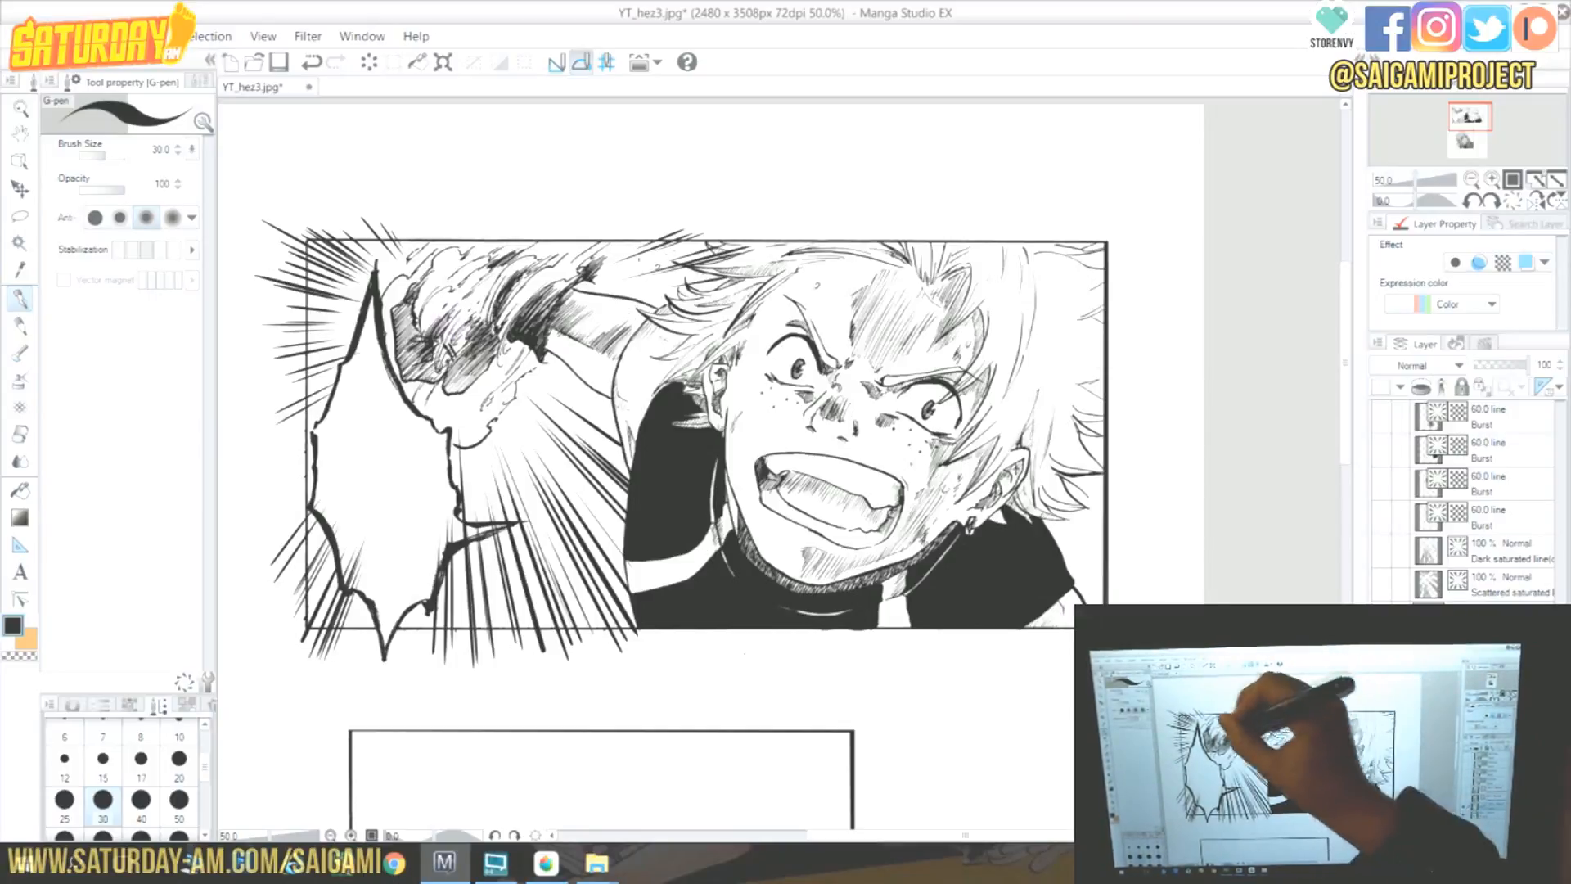
{"action": "mouse_move", "coordinate": [1037, 527]}
{"action": "left_mouse_down"}
{"action": "mouse_move", "coordinate": [1140, 559]}
{"action": "mouse_move", "coordinate": [1132, 595]}
{"action": "left_mouse_up"}
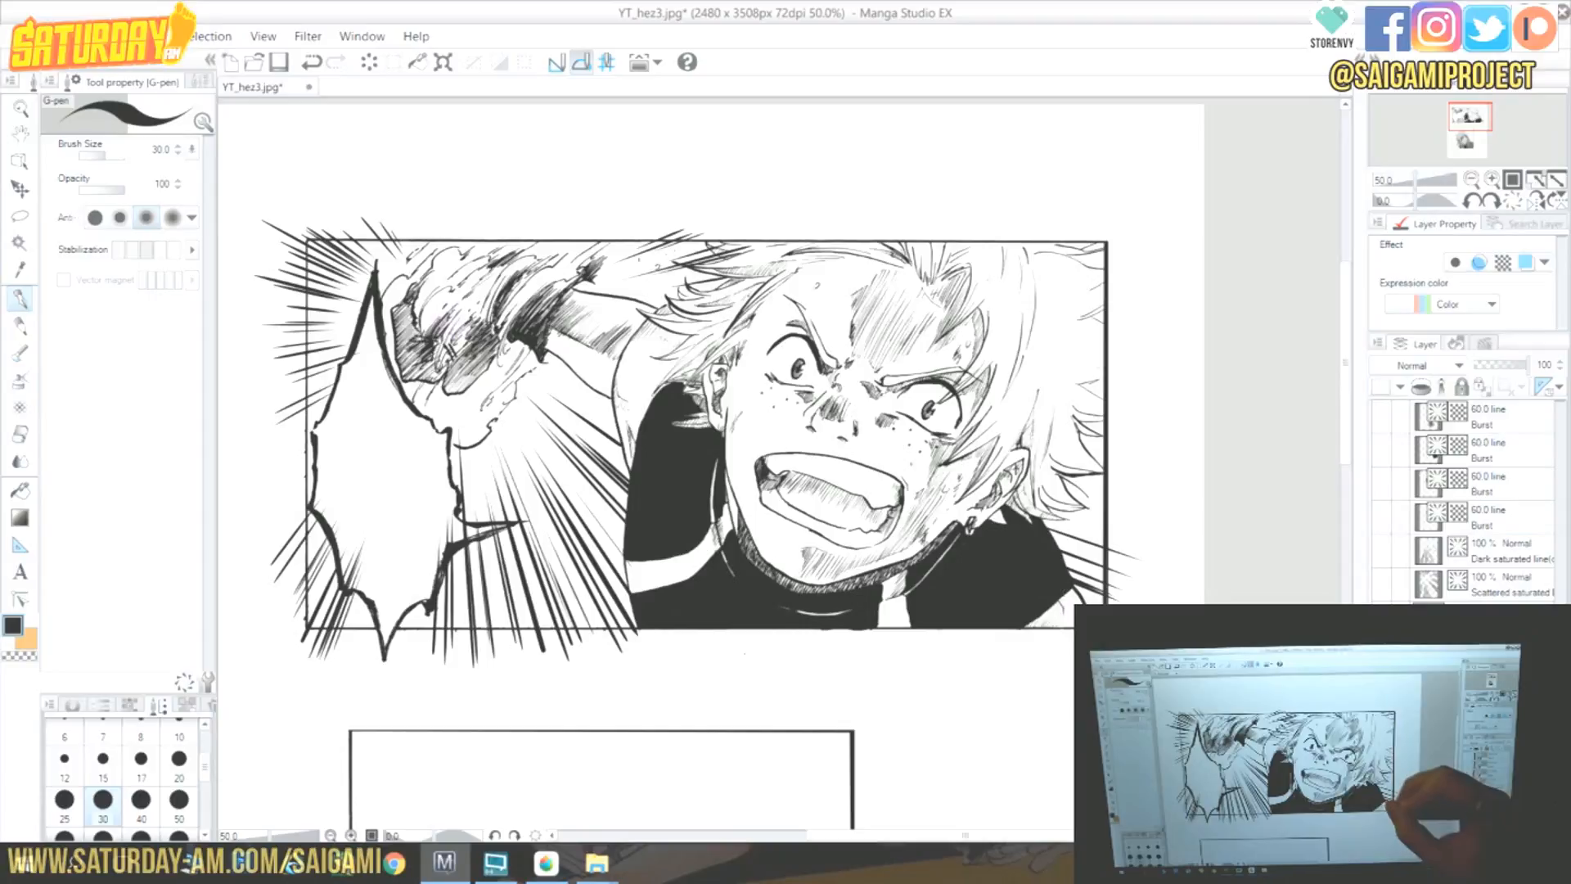
{"action": "mouse_move", "coordinate": [1058, 465]}
{"action": "left_mouse_down"}
{"action": "mouse_move", "coordinate": [1130, 487]}
{"action": "mouse_move", "coordinate": [1025, 508]}
{"action": "left_mouse_up"}
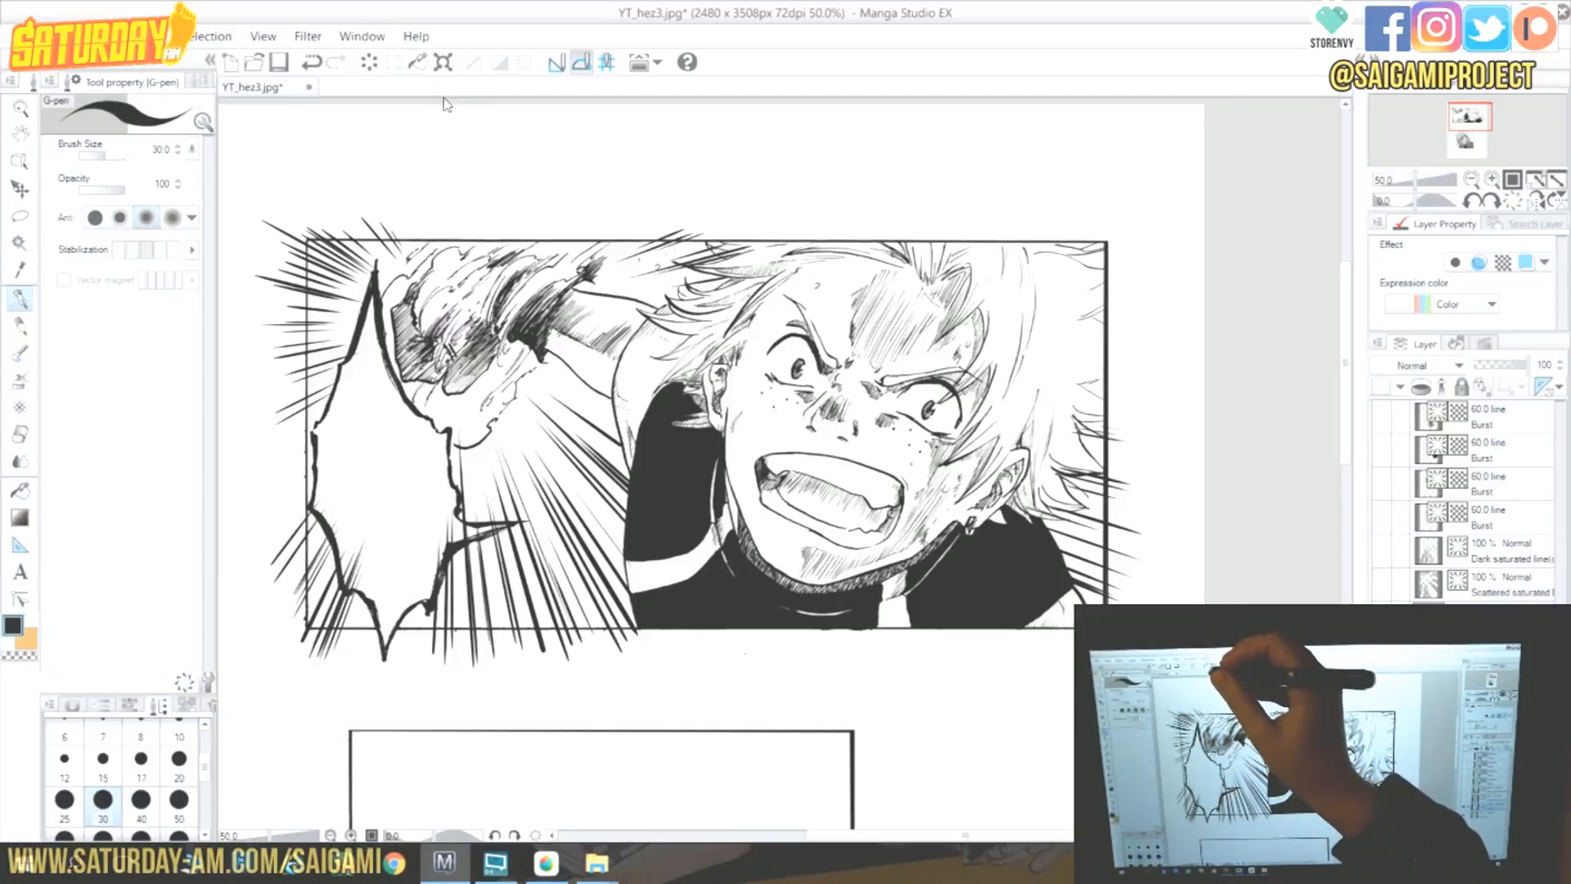
Select the upper panel's frame with the Polyline marquee and erase the focus lines spilling outside it.
{"action": "left_click", "coordinate": [20, 216]}
{"action": "left_click", "coordinate": [201, 82]}
{"action": "left_click", "coordinate": [181, 246]}
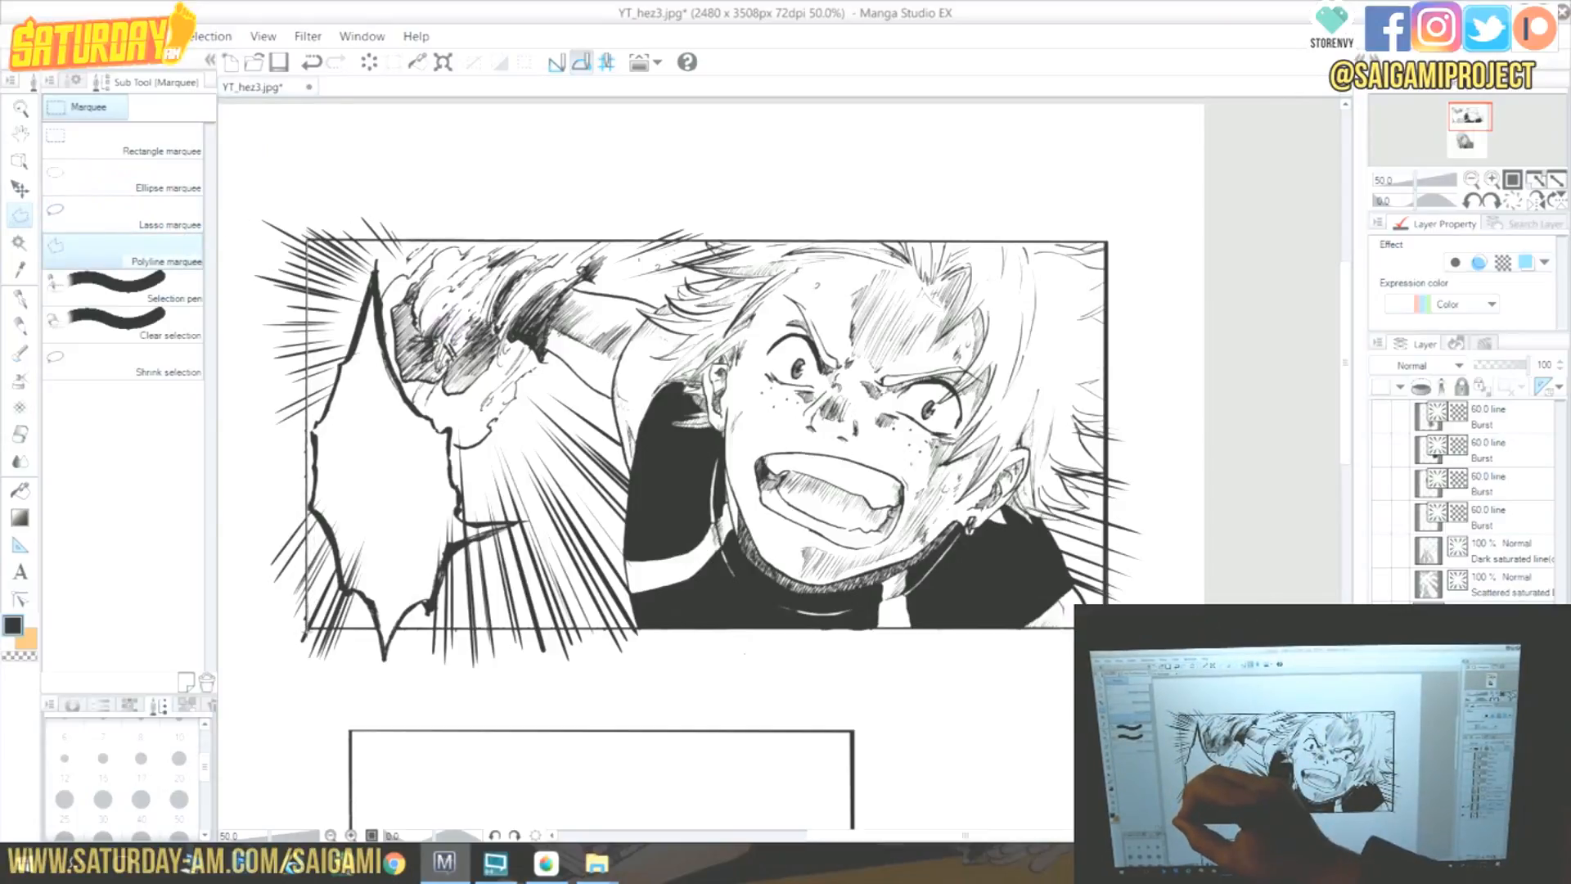
{"action": "left_click", "coordinate": [306, 629]}
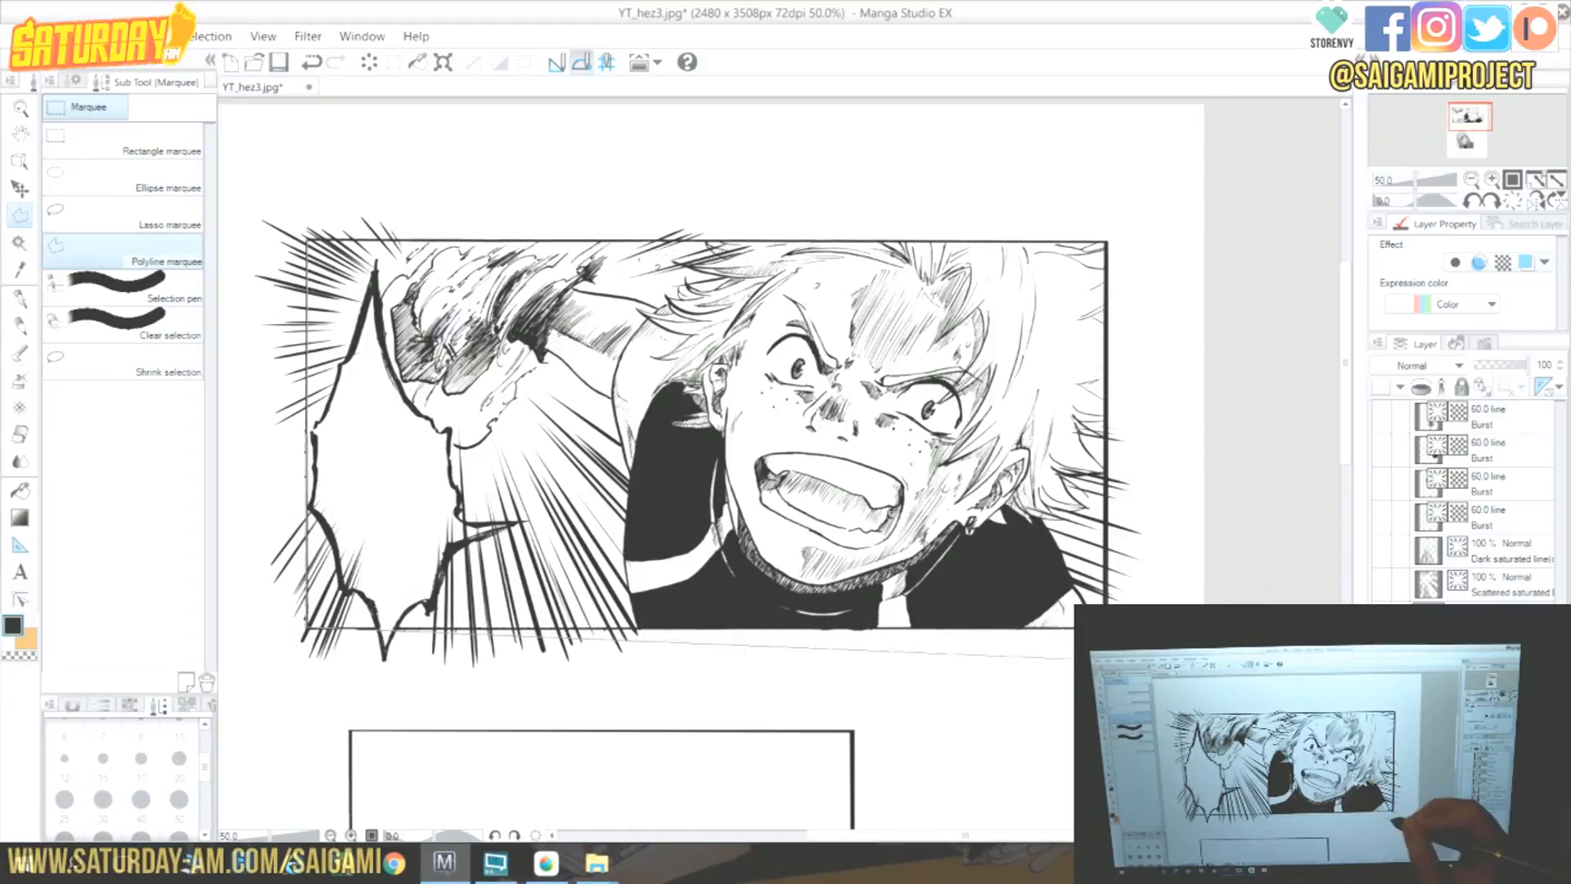
{"action": "left_click", "coordinate": [1106, 629]}
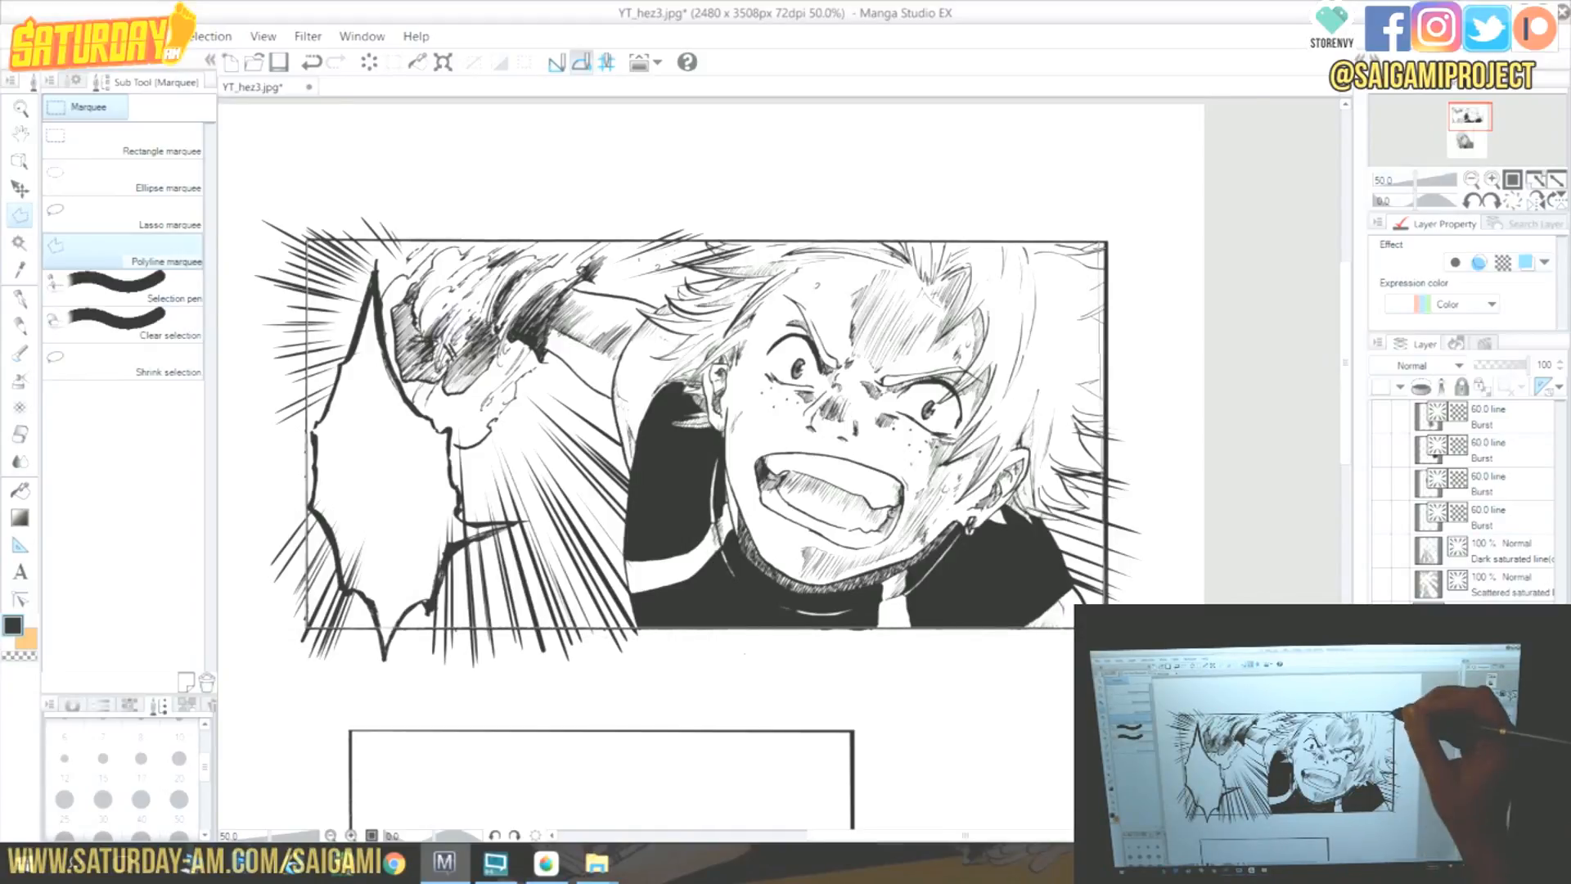
{"action": "left_click", "coordinate": [1106, 243]}
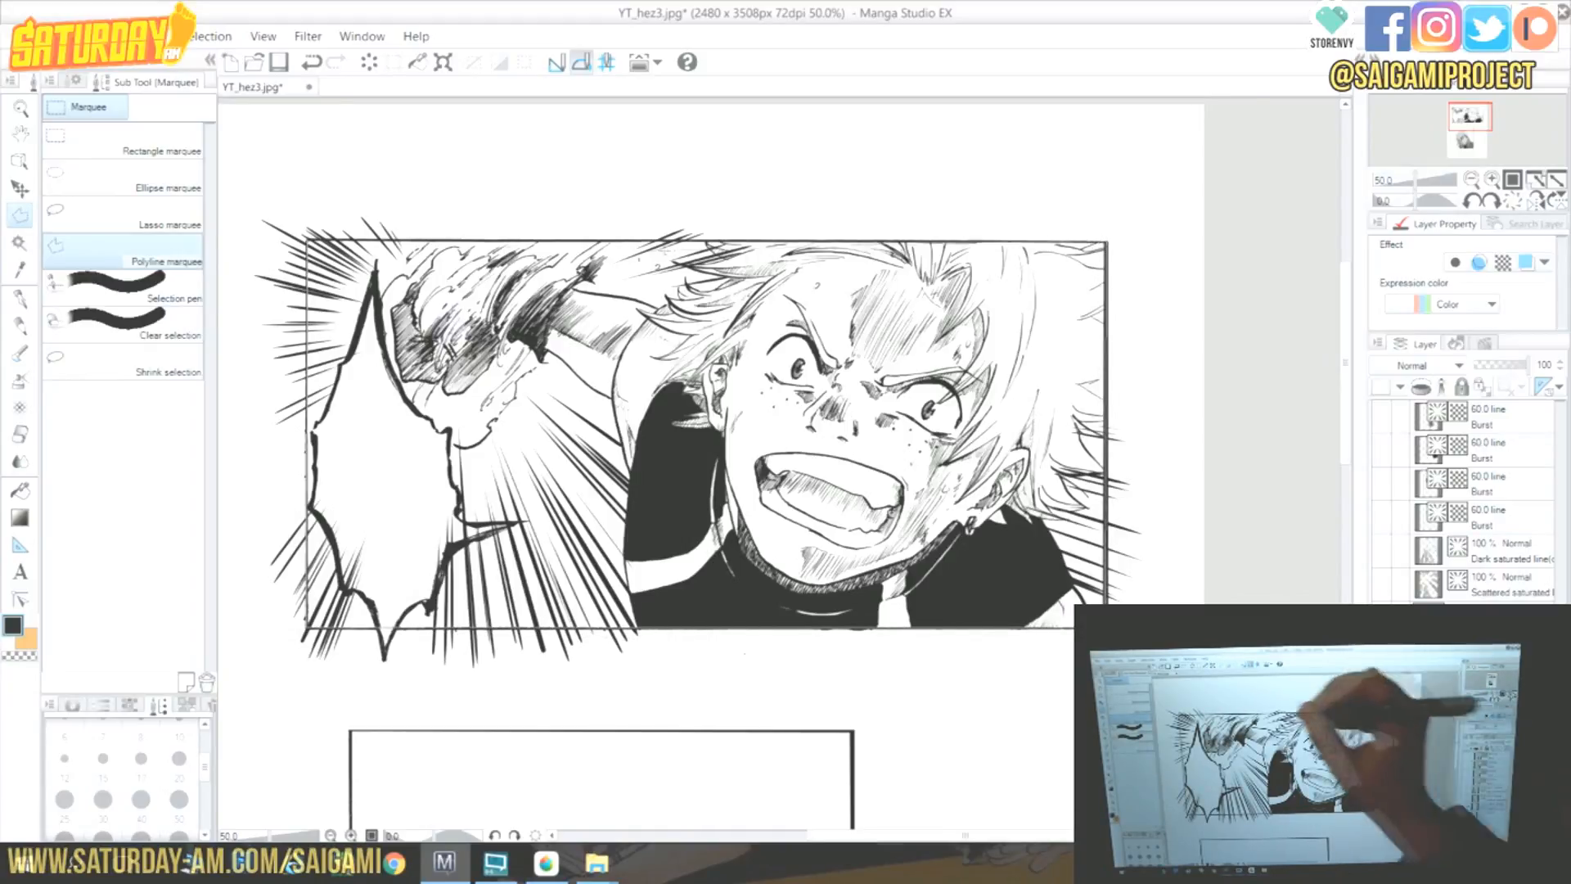
{"action": "left_click", "coordinate": [309, 241]}
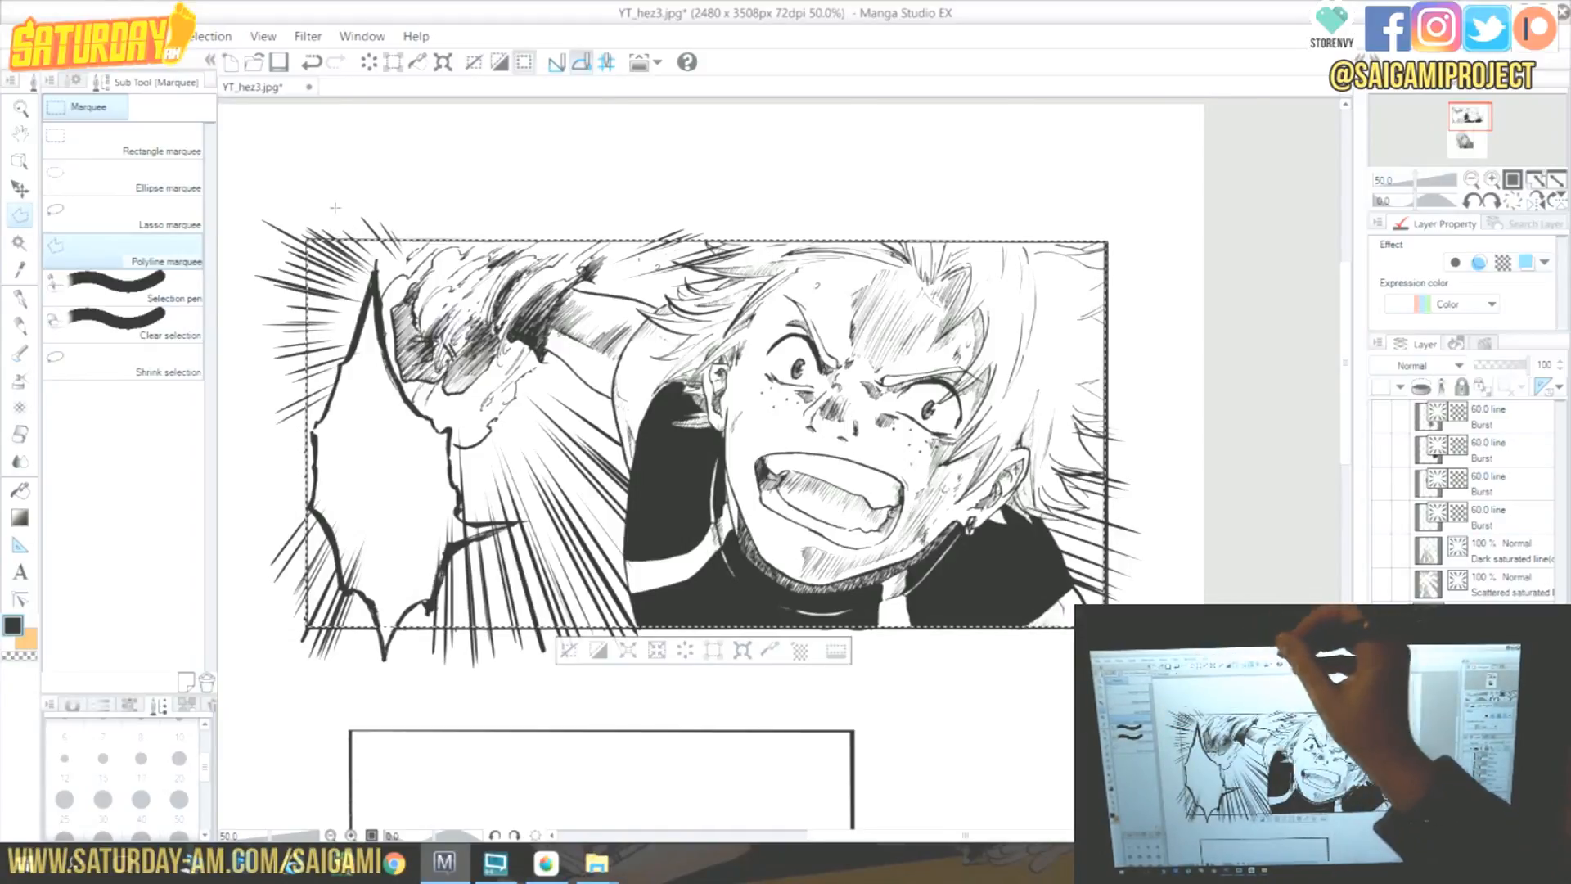
{"action": "left_click", "coordinate": [21, 435]}
{"action": "mouse_move", "coordinate": [305, 347]}
{"action": "left_mouse_down"}
{"action": "mouse_move", "coordinate": [273, 278]}
{"action": "mouse_move", "coordinate": [290, 260]}
{"action": "mouse_move", "coordinate": [297, 643]}
{"action": "mouse_move", "coordinate": [591, 641]}
{"action": "left_mouse_up"}
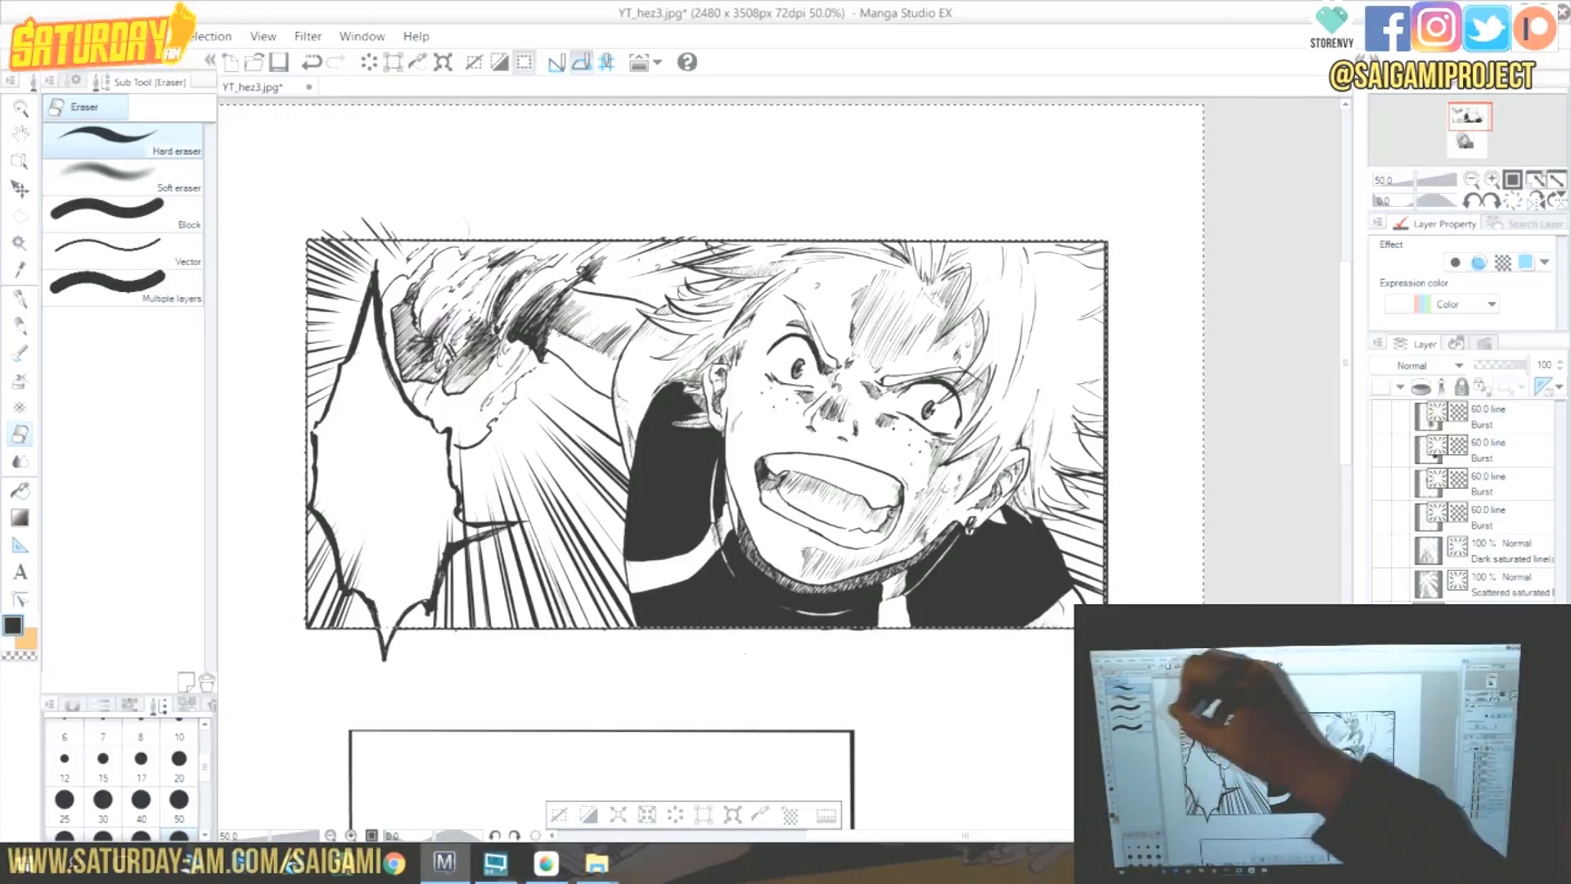
Clear the selection and erase stray focus lines near the burst's lower edge with the Hard eraser.
{"action": "left_click", "coordinate": [20, 215]}
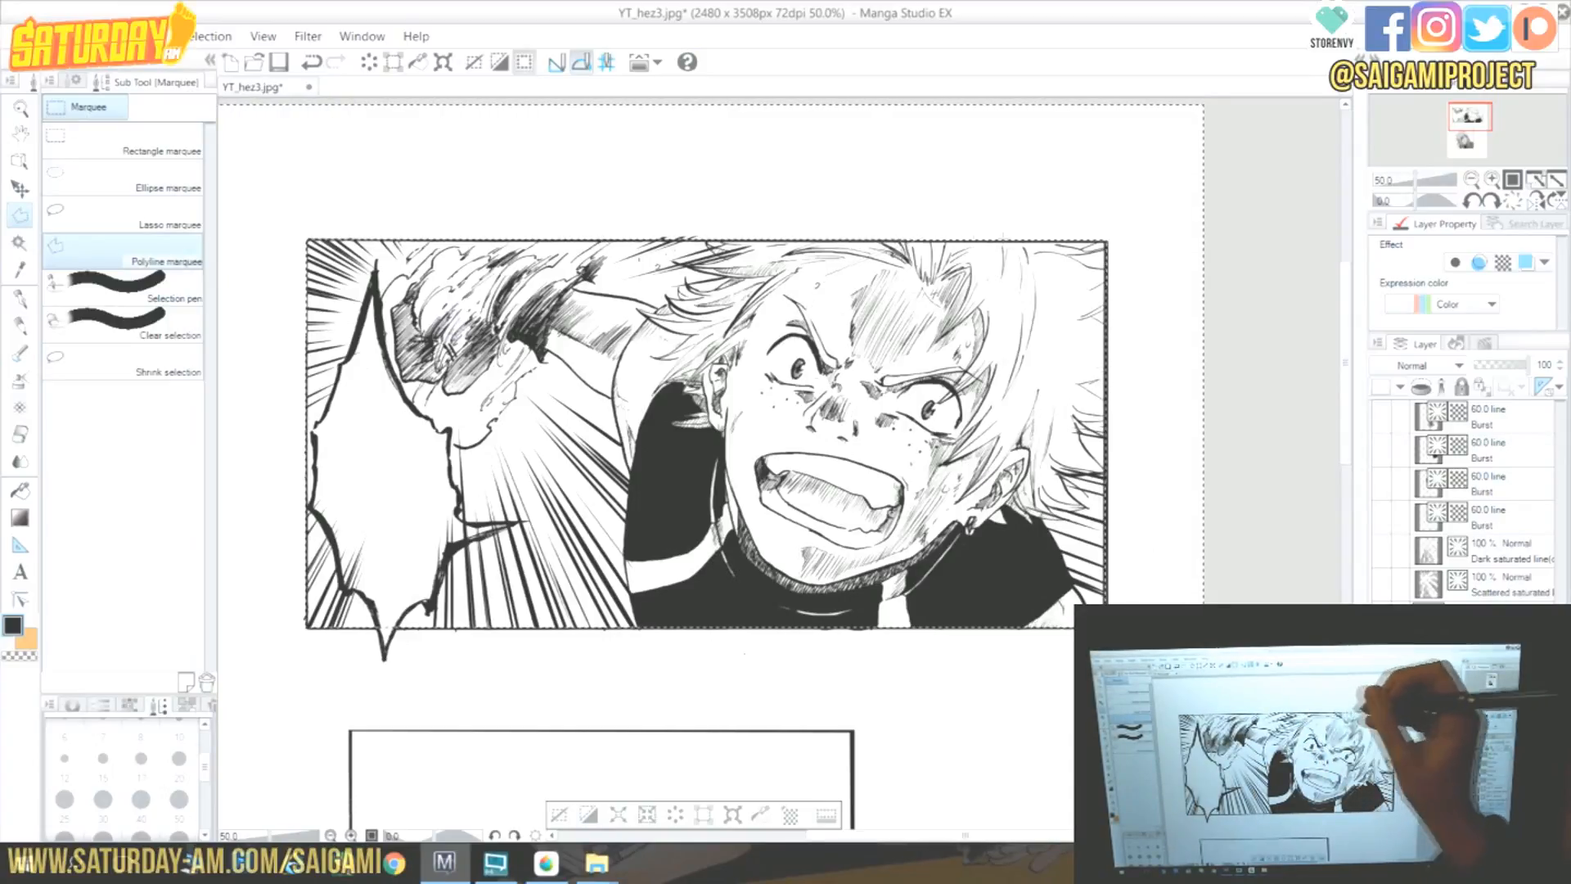
{"action": "double_click", "coordinate": [919, 286]}
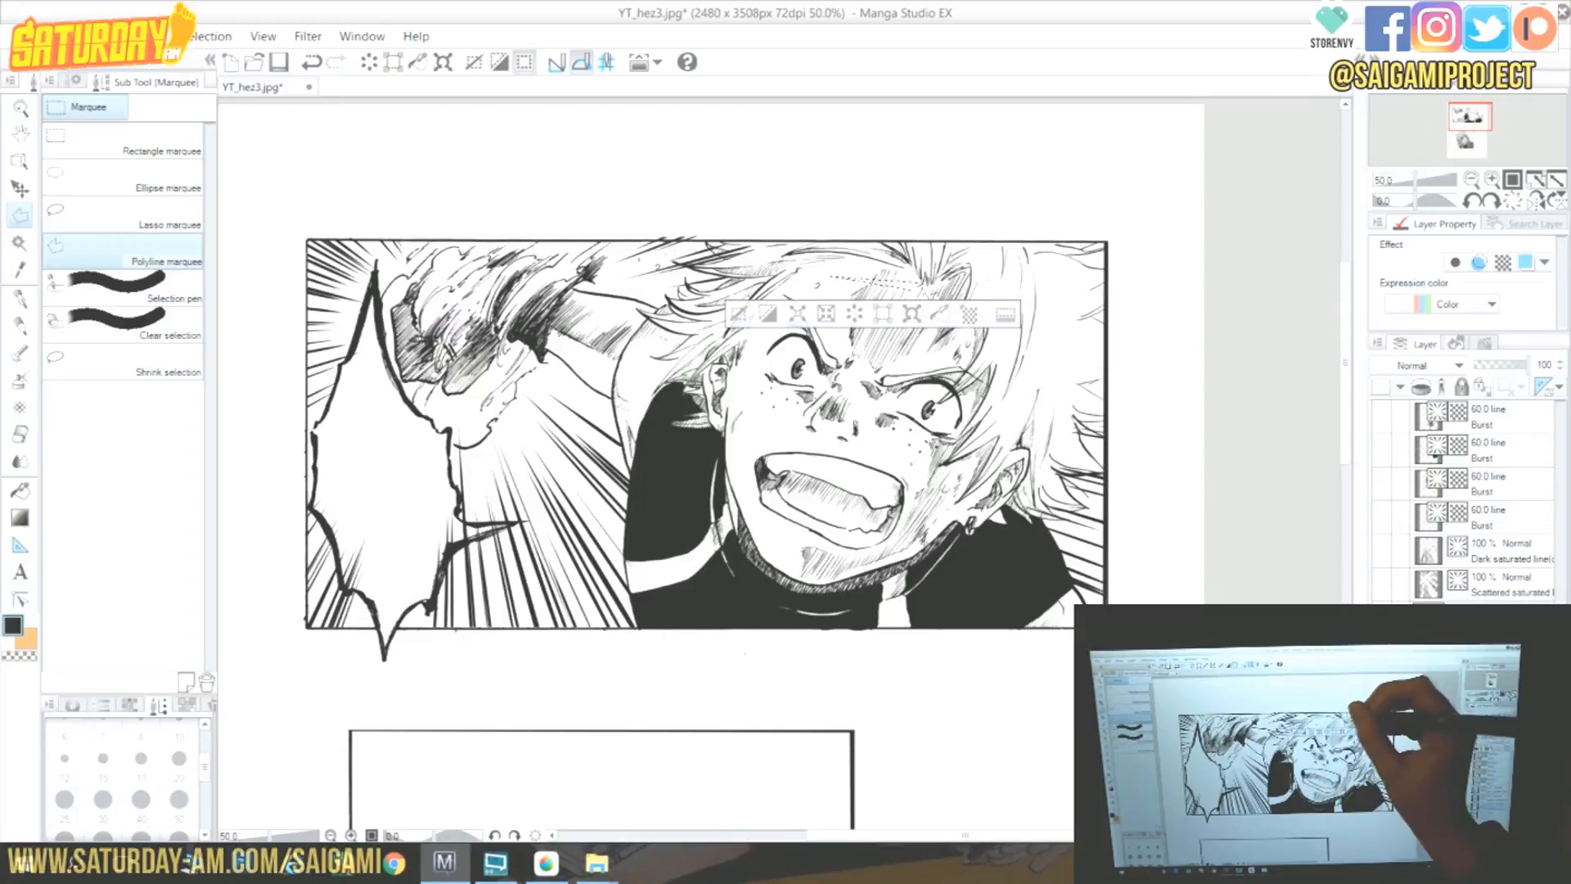
{"action": "key", "text": "ctrl+d"}
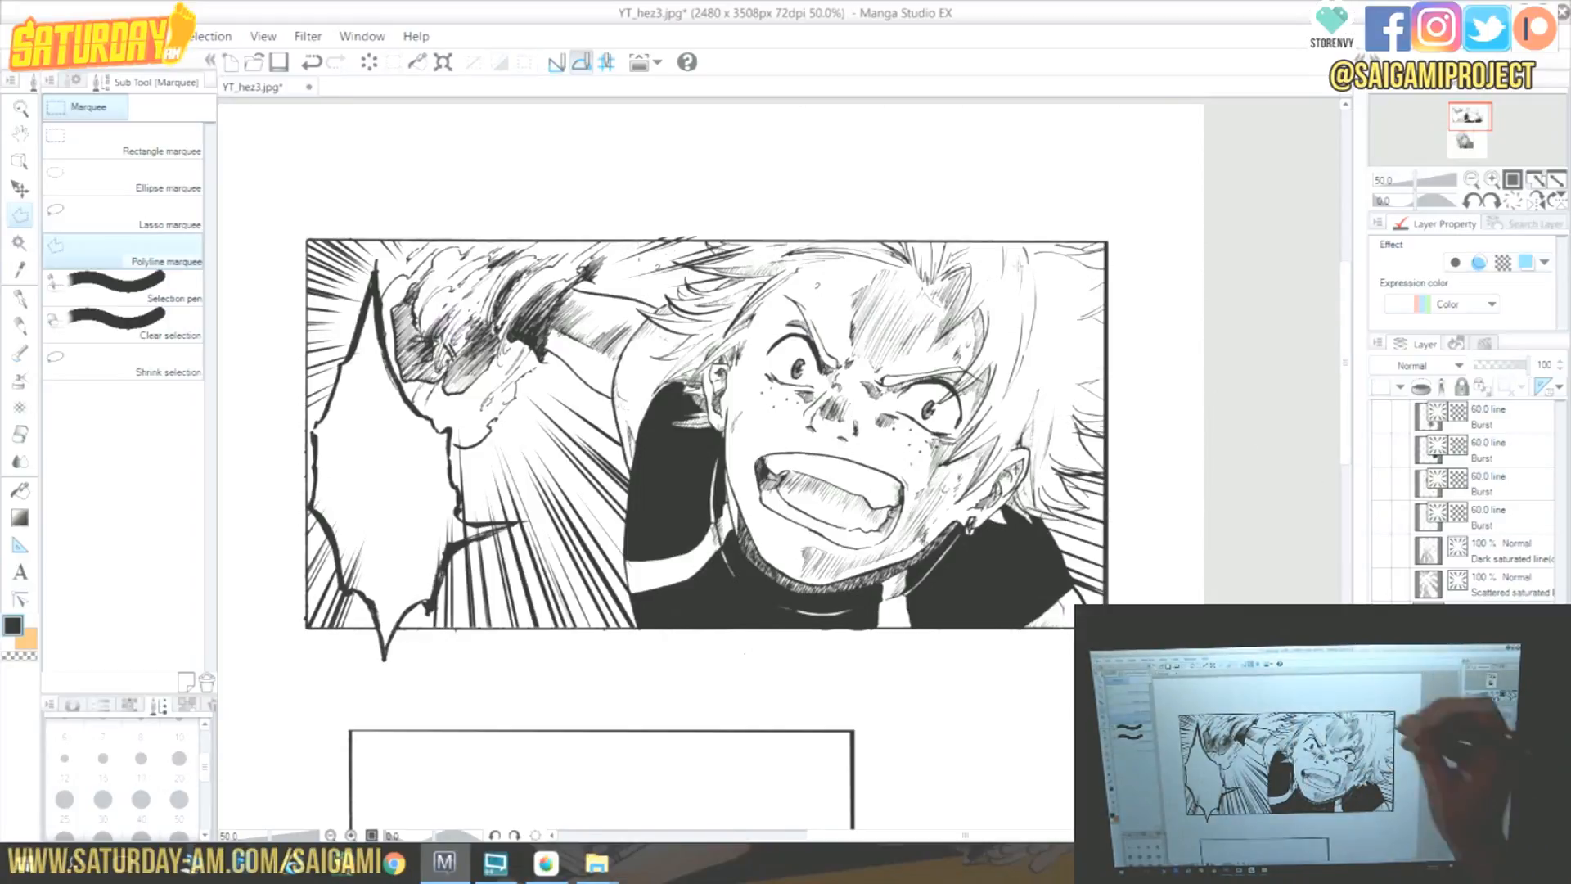
{"action": "key", "text": "e"}
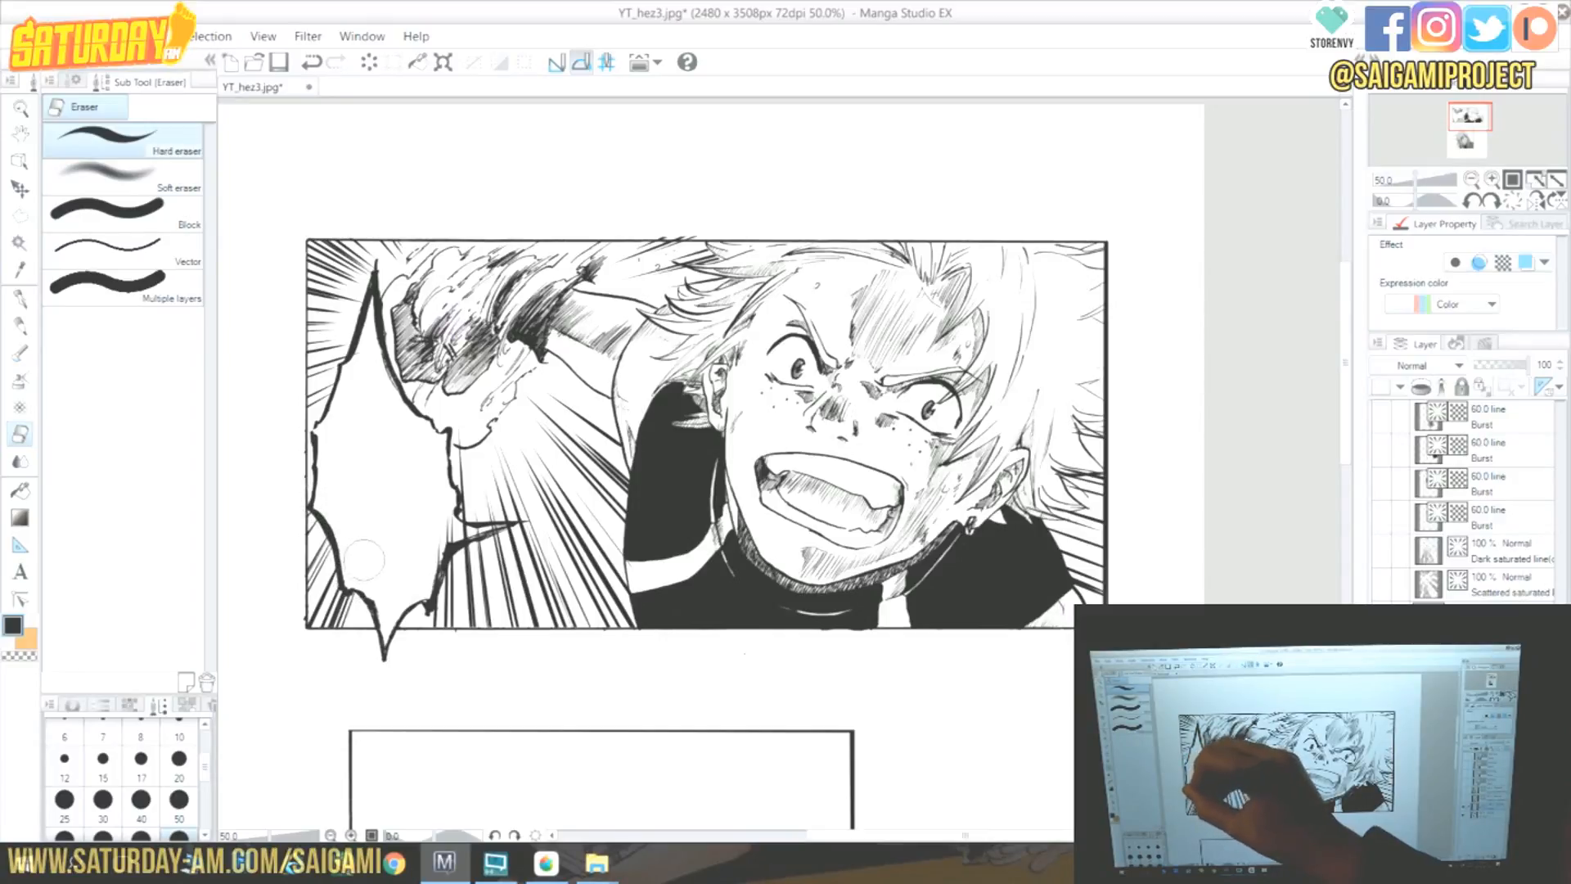
{"action": "left_click_drag", "start_coordinate": [432, 556], "coordinate": [454, 526]}
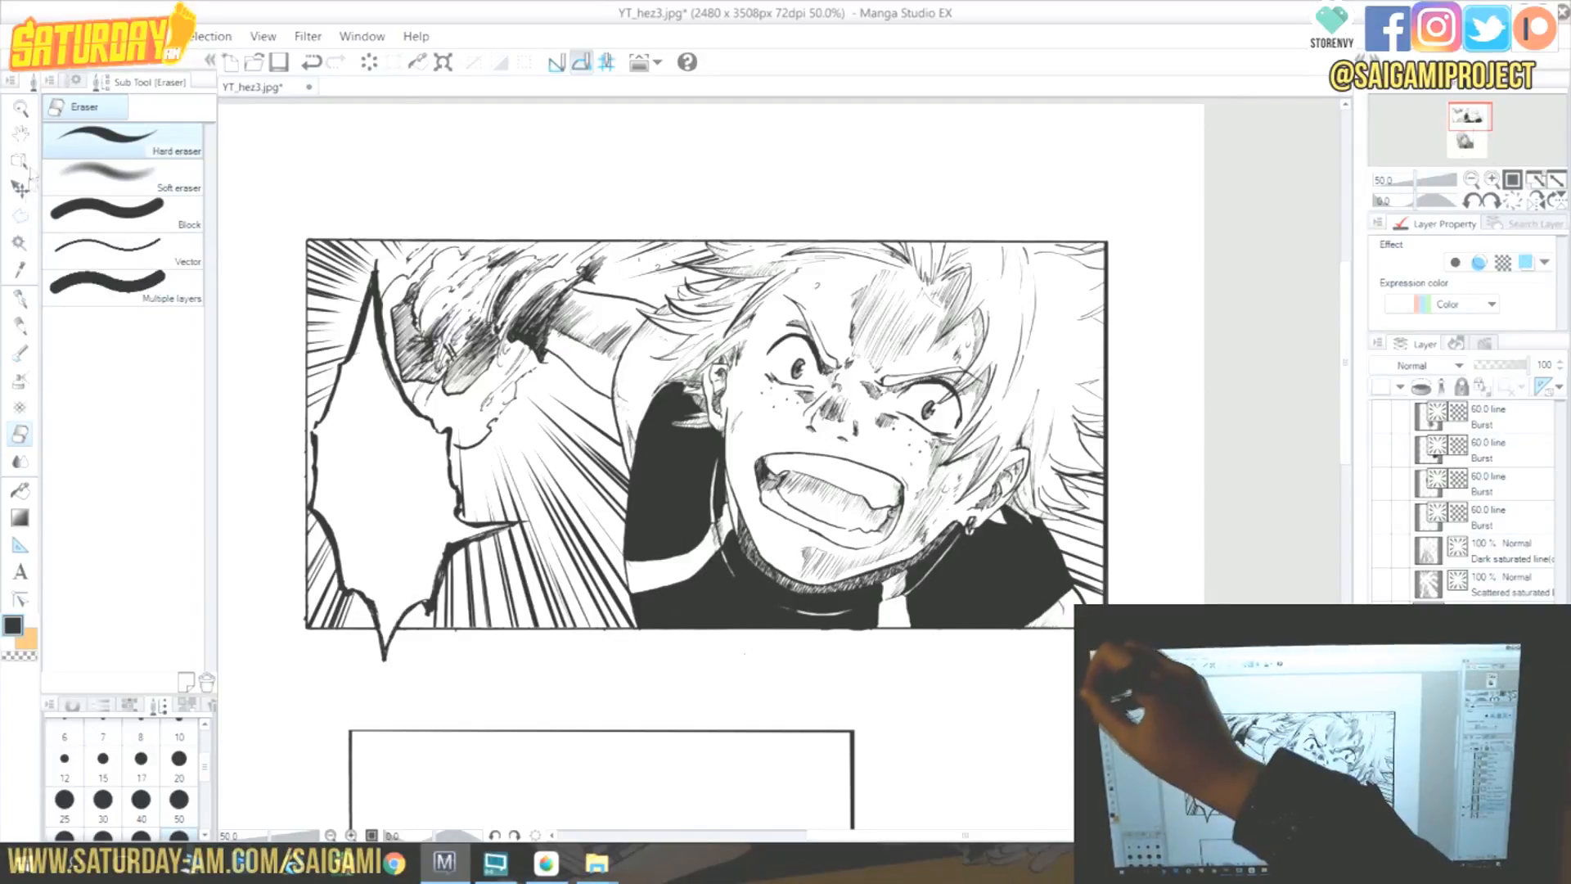
Place a focus-line ruler centre above the girl's head in the lower panel.
{"action": "key", "text": "o"}
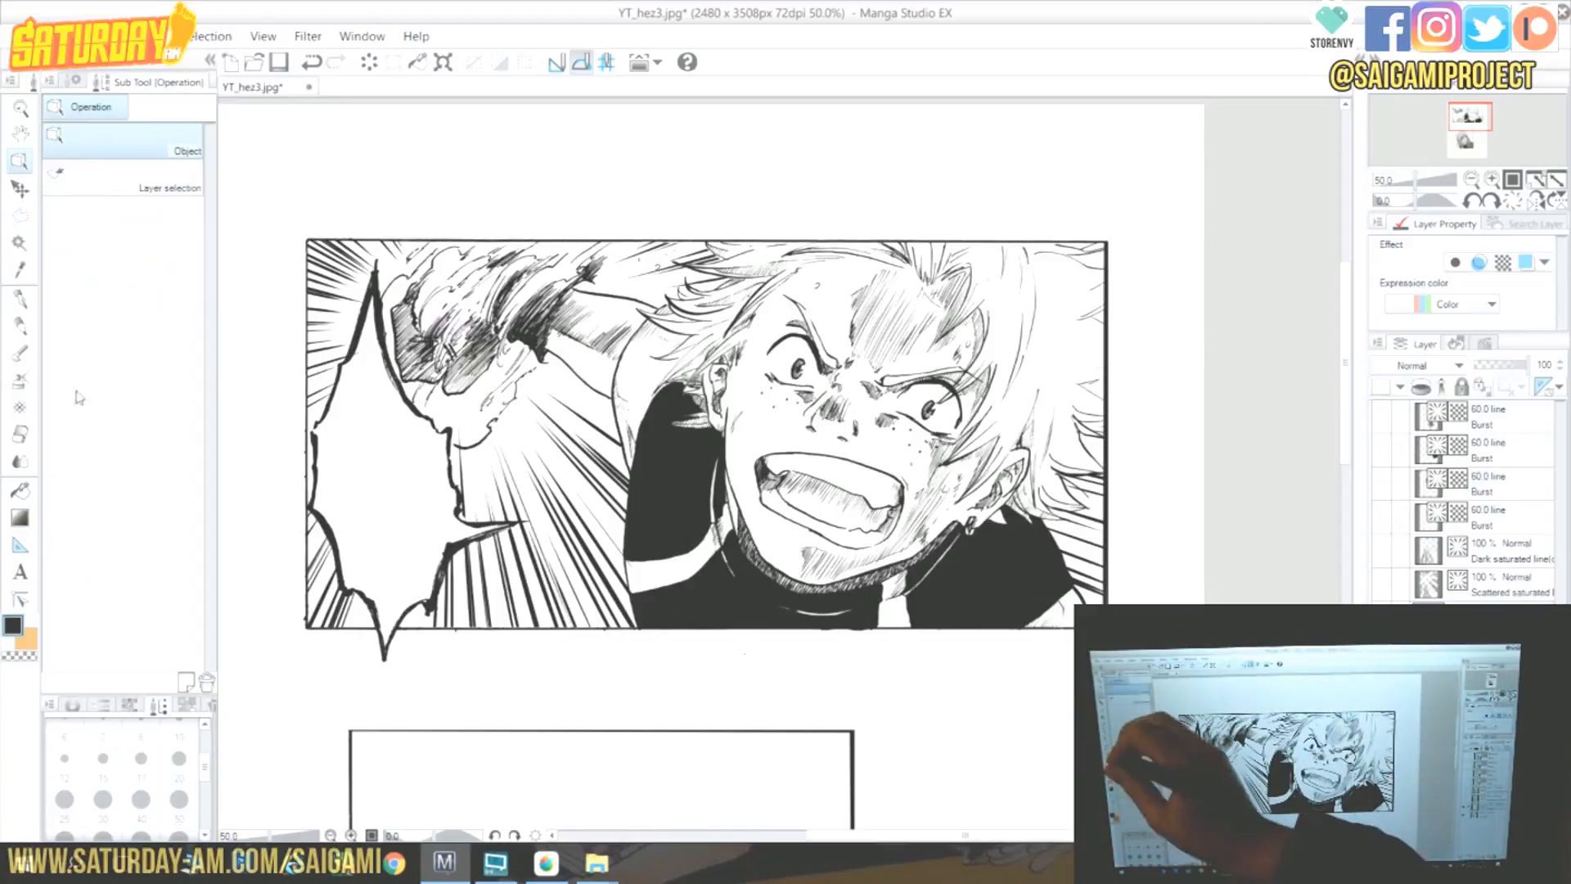
{"action": "key", "text": "u"}
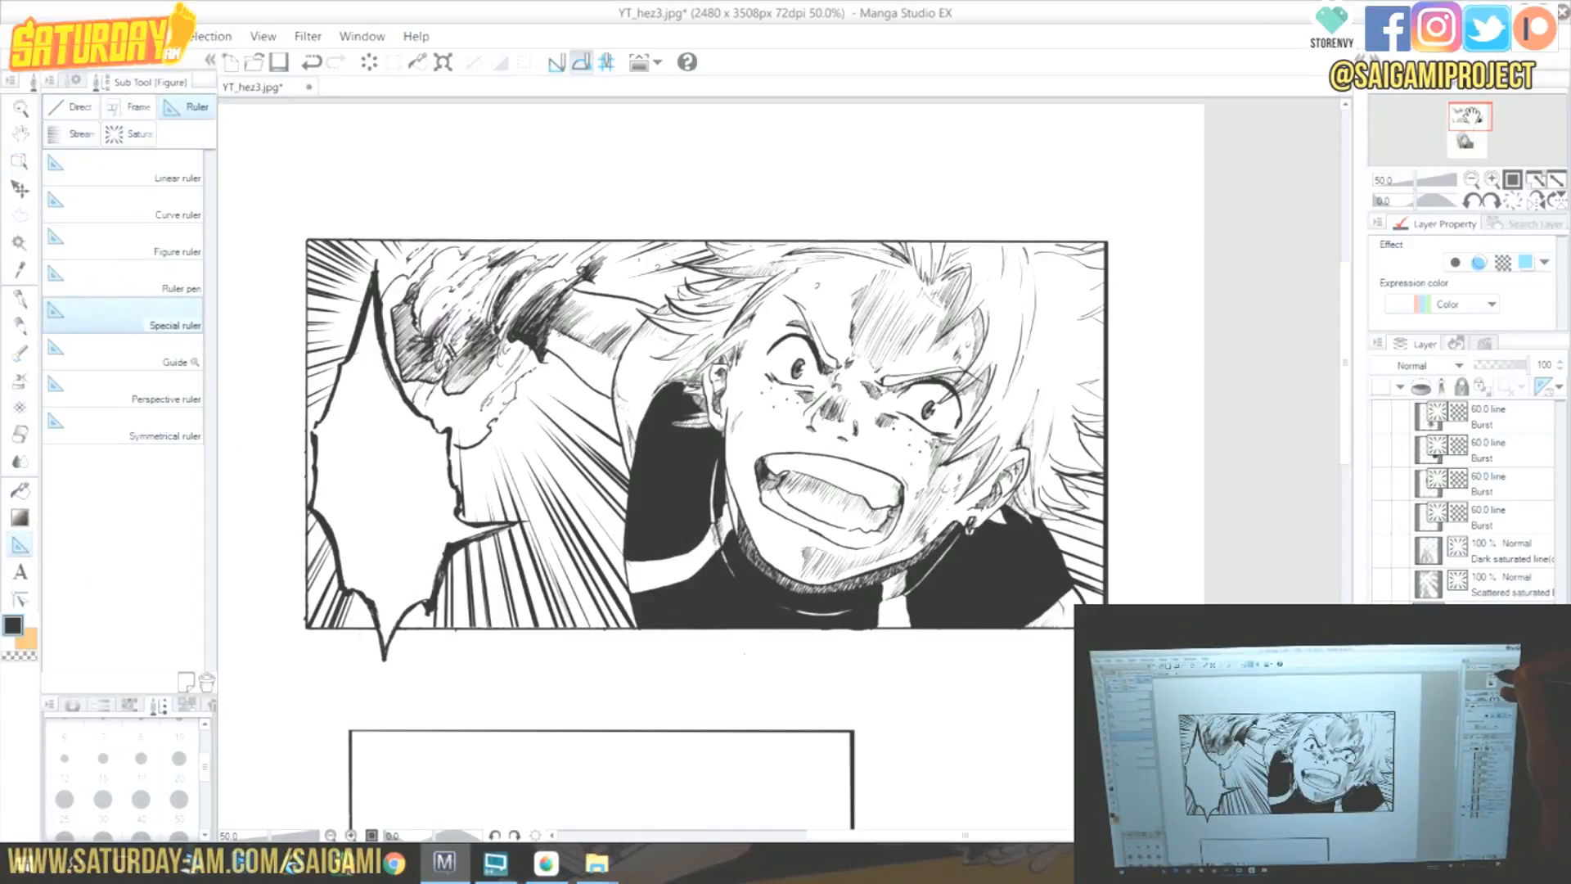
{"action": "left_click_drag", "start_coordinate": [1472, 115], "coordinate": [1472, 137]}
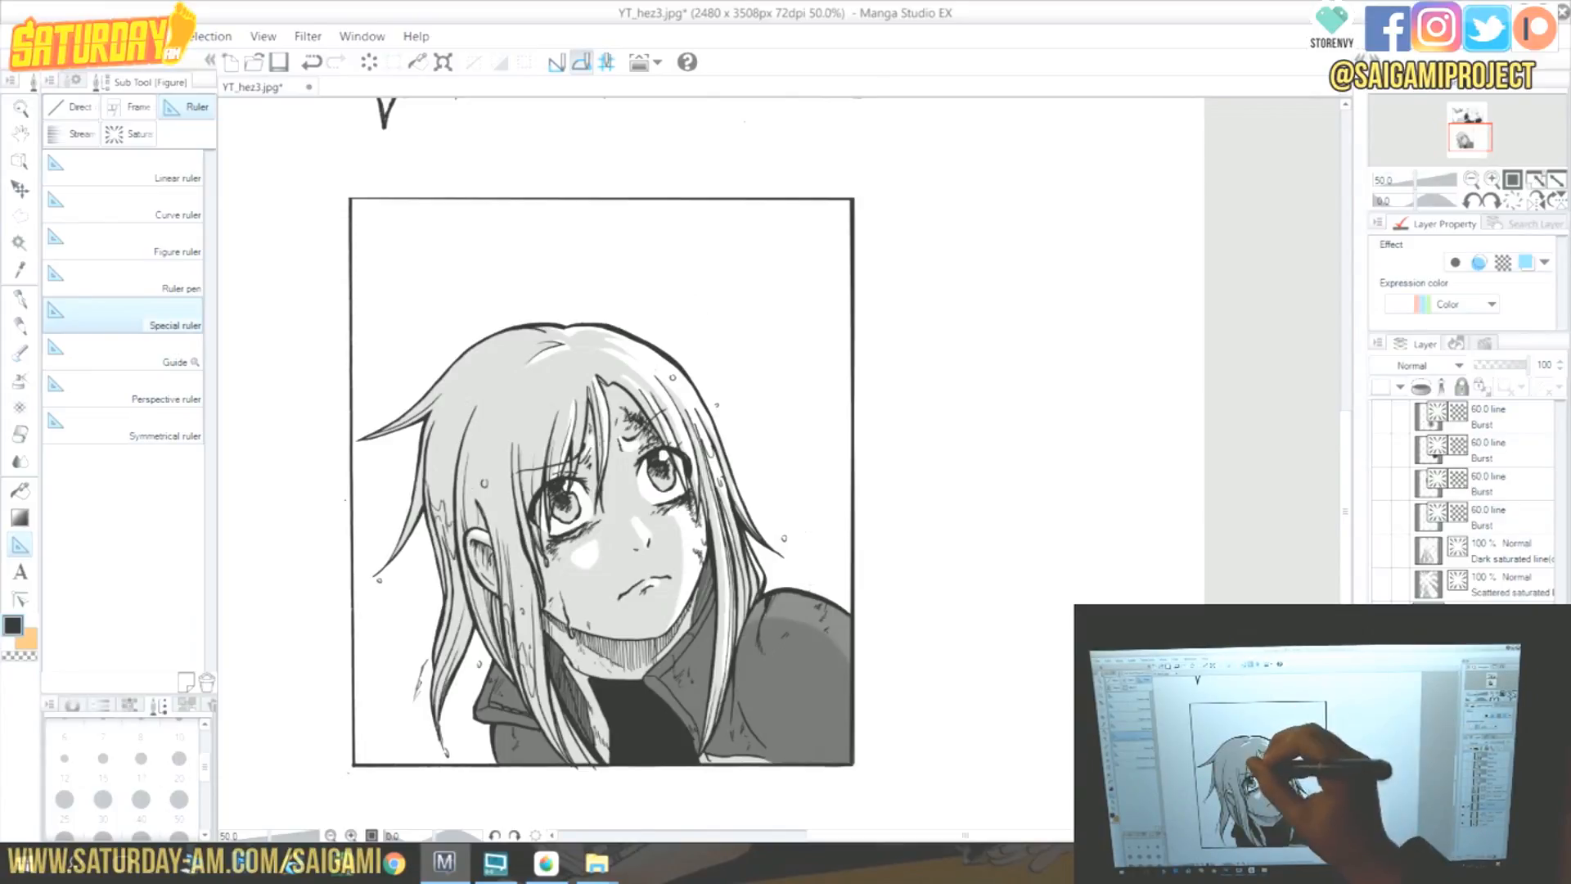
{"action": "left_click", "coordinate": [606, 452]}
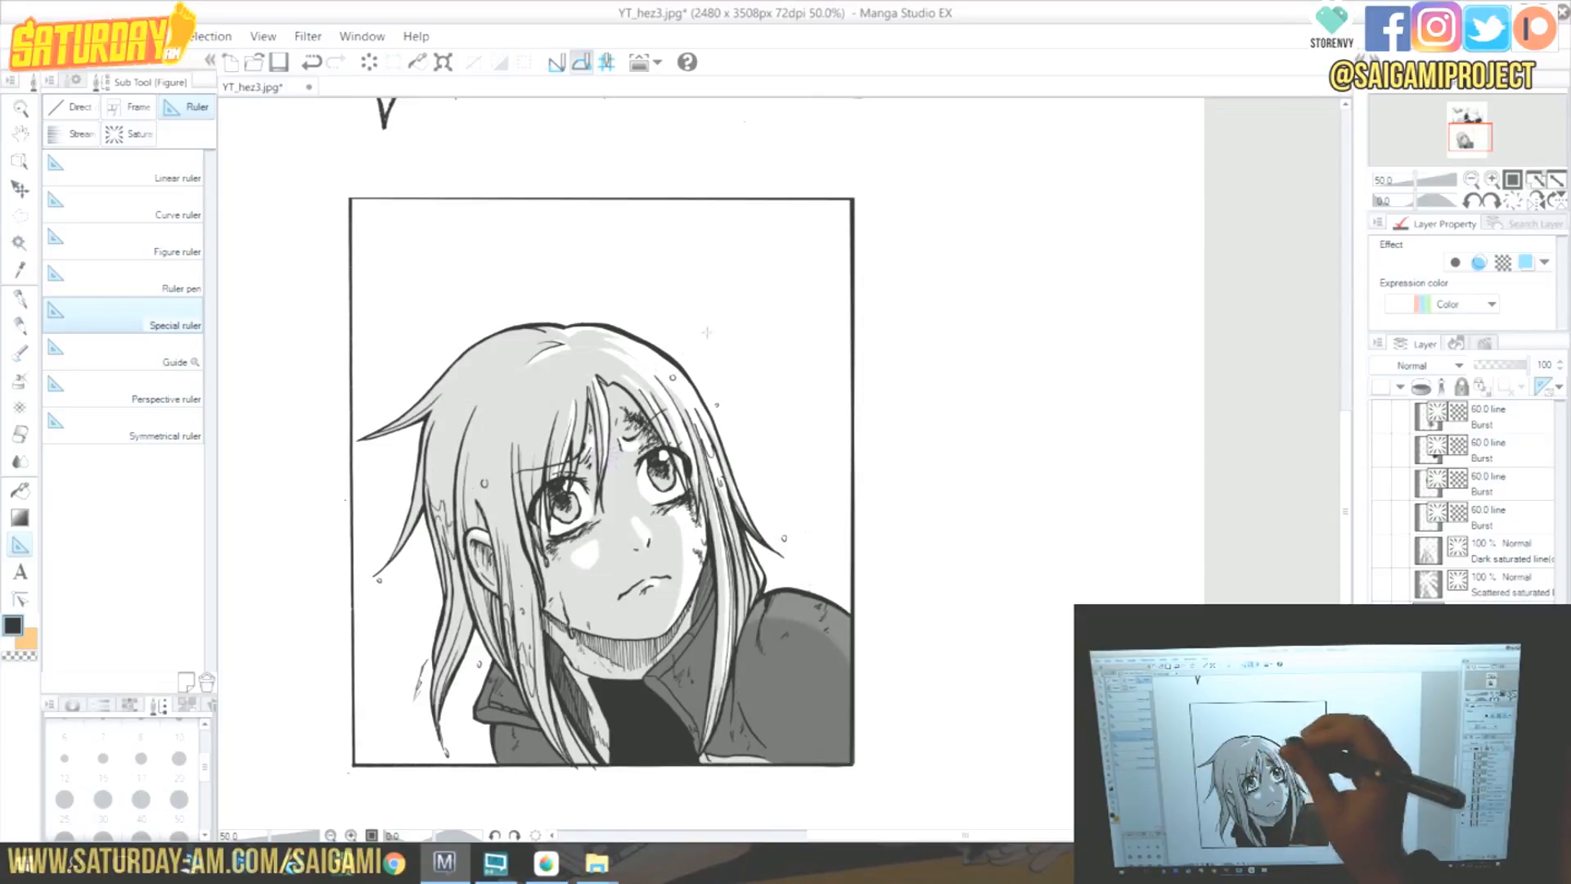
Draw dense G-pen focus lines radiating from above the girl's head toward the panel's upper right.
{"action": "key", "text": "p"}
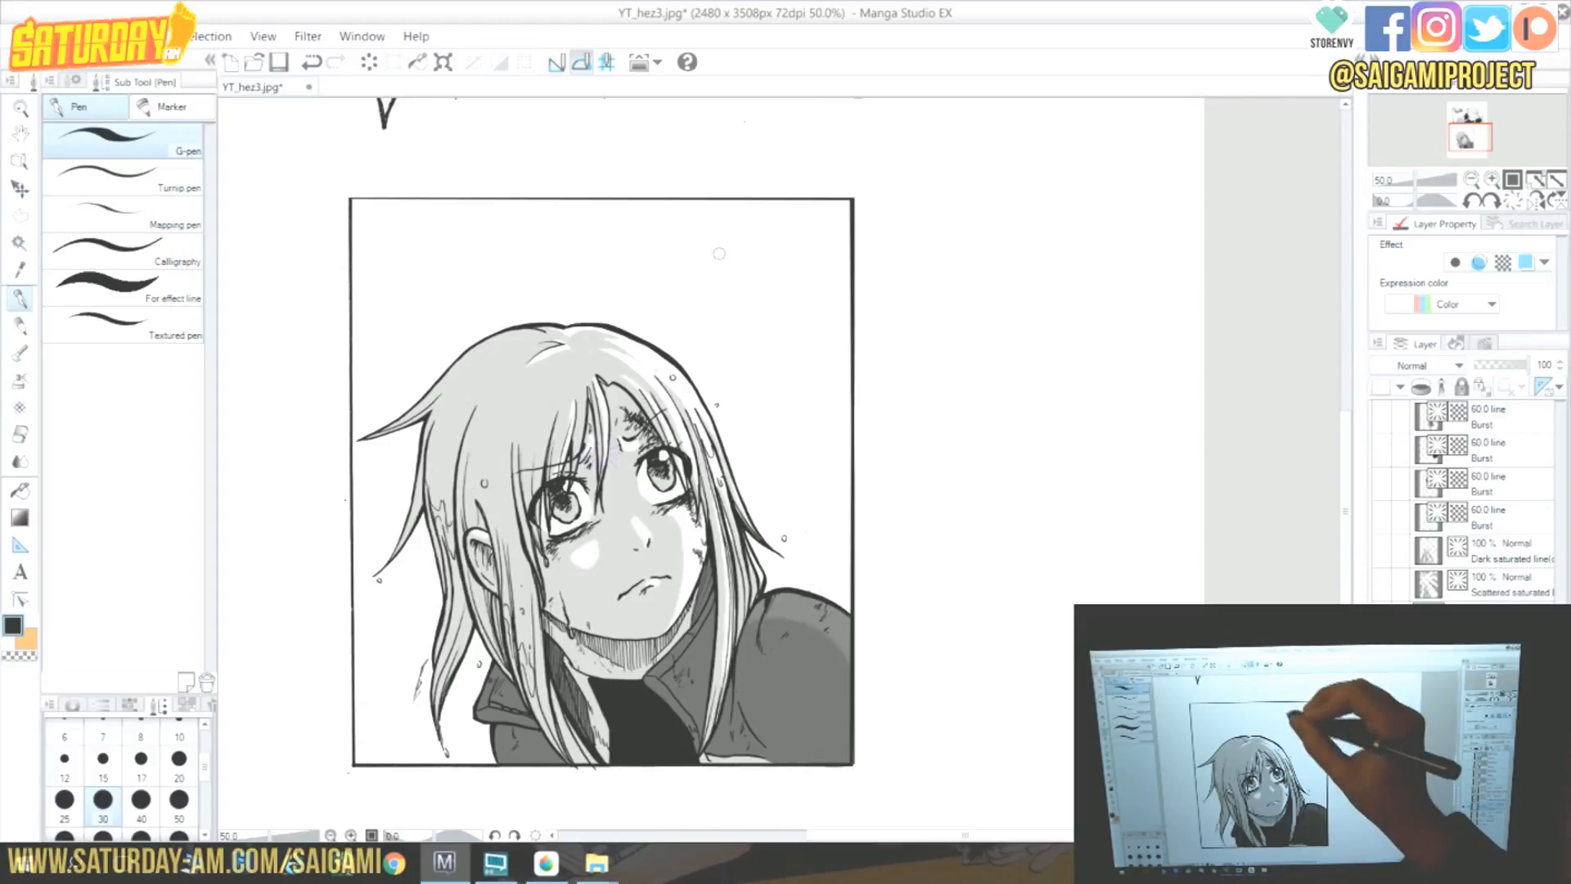
{"action": "left_click_drag", "start_coordinate": [732, 215], "coordinate": [697, 279]}
{"action": "mouse_move", "coordinate": [741, 215]}
{"action": "left_mouse_down"}
{"action": "mouse_move", "coordinate": [700, 278]}
{"action": "mouse_move", "coordinate": [710, 311]}
{"action": "left_mouse_up"}
{"action": "left_click_drag", "start_coordinate": [779, 231], "coordinate": [723, 307]}
{"action": "left_click_drag", "start_coordinate": [780, 244], "coordinate": [722, 309]}
{"action": "left_click_drag", "start_coordinate": [780, 234], "coordinate": [737, 281]}
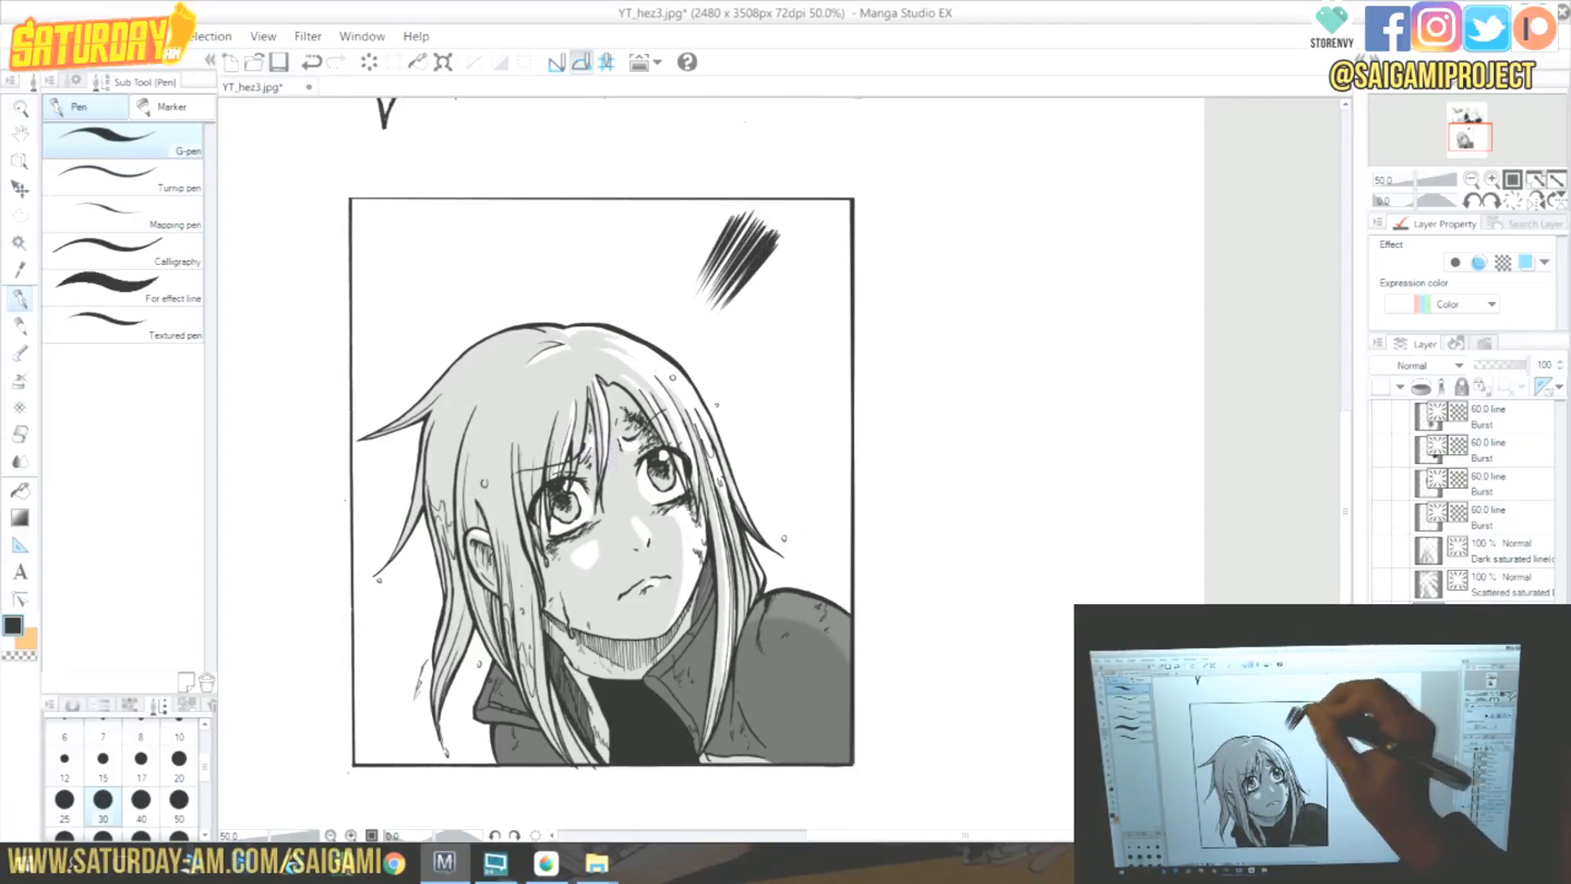
{"action": "left_click_drag", "start_coordinate": [759, 210], "coordinate": [715, 259]}
{"action": "left_click_drag", "start_coordinate": [753, 207], "coordinate": [674, 293]}
{"action": "mouse_move", "coordinate": [713, 222]}
{"action": "left_mouse_down"}
{"action": "mouse_move", "coordinate": [669, 300]}
{"action": "mouse_move", "coordinate": [704, 266]}
{"action": "left_mouse_up"}
{"action": "mouse_move", "coordinate": [745, 200]}
{"action": "left_mouse_down"}
{"action": "mouse_move", "coordinate": [727, 223]}
{"action": "mouse_move", "coordinate": [729, 309]}
{"action": "left_mouse_up"}
{"action": "left_click_drag", "start_coordinate": [782, 251], "coordinate": [713, 343]}
{"action": "left_click_drag", "start_coordinate": [773, 292], "coordinate": [702, 364]}
{"action": "left_click_drag", "start_coordinate": [706, 214], "coordinate": [669, 303]}
{"action": "left_click_drag", "start_coordinate": [709, 224], "coordinate": [655, 318]}
{"action": "left_click_drag", "start_coordinate": [717, 234], "coordinate": [679, 308]}
{"action": "left_click_drag", "start_coordinate": [709, 239], "coordinate": [671, 326]}
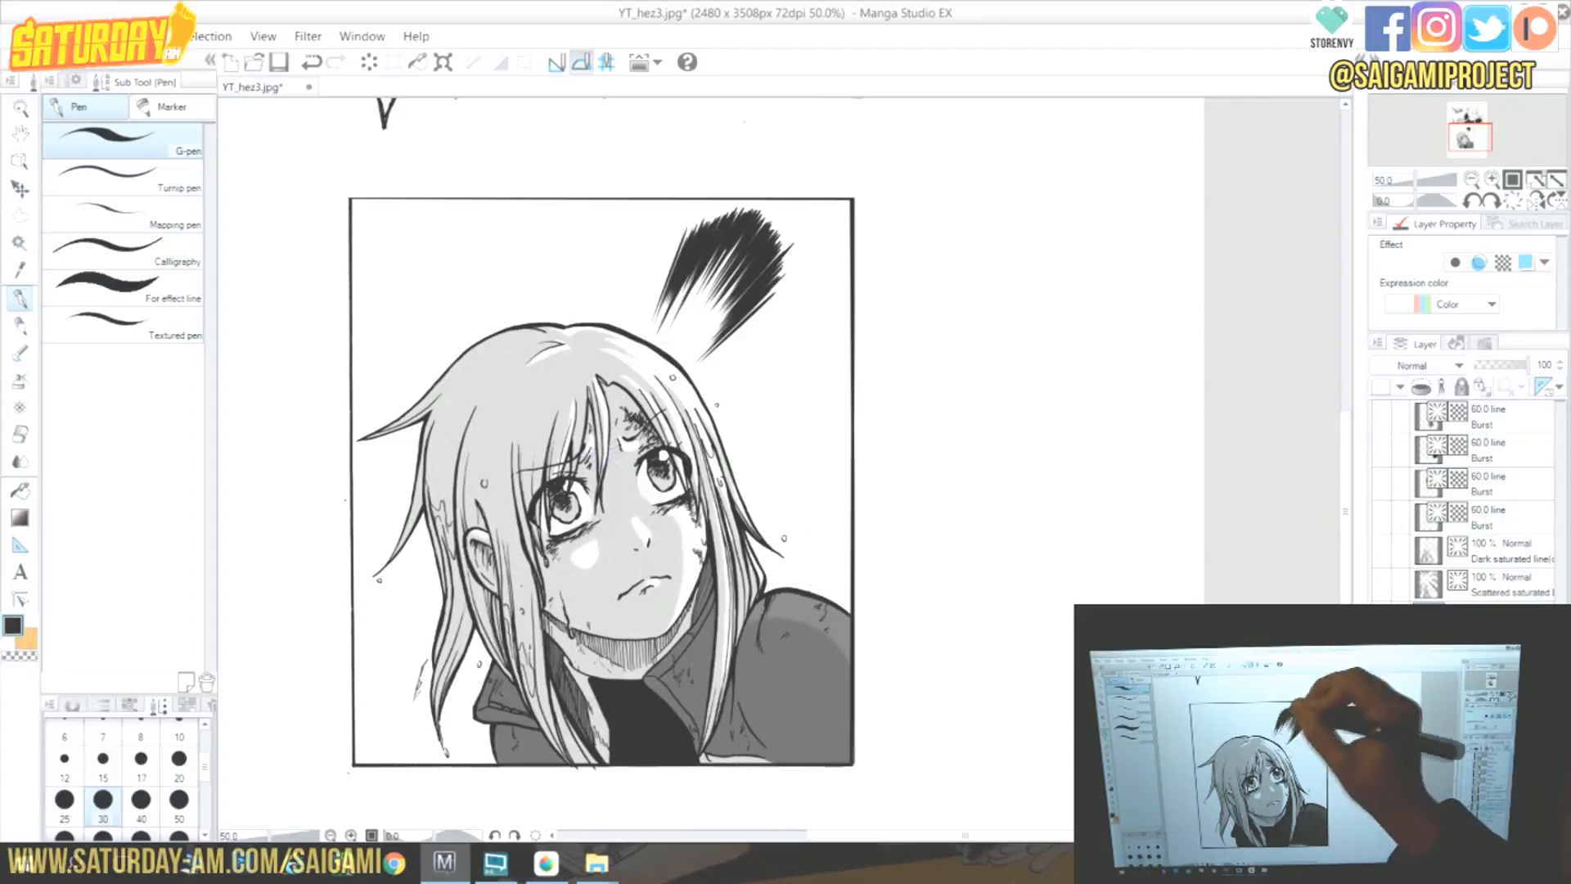
{"action": "left_click_drag", "start_coordinate": [680, 241], "coordinate": [629, 355]}
{"action": "left_click_drag", "start_coordinate": [657, 263], "coordinate": [625, 367]}
{"action": "left_click_drag", "start_coordinate": [636, 307], "coordinate": [629, 333]}
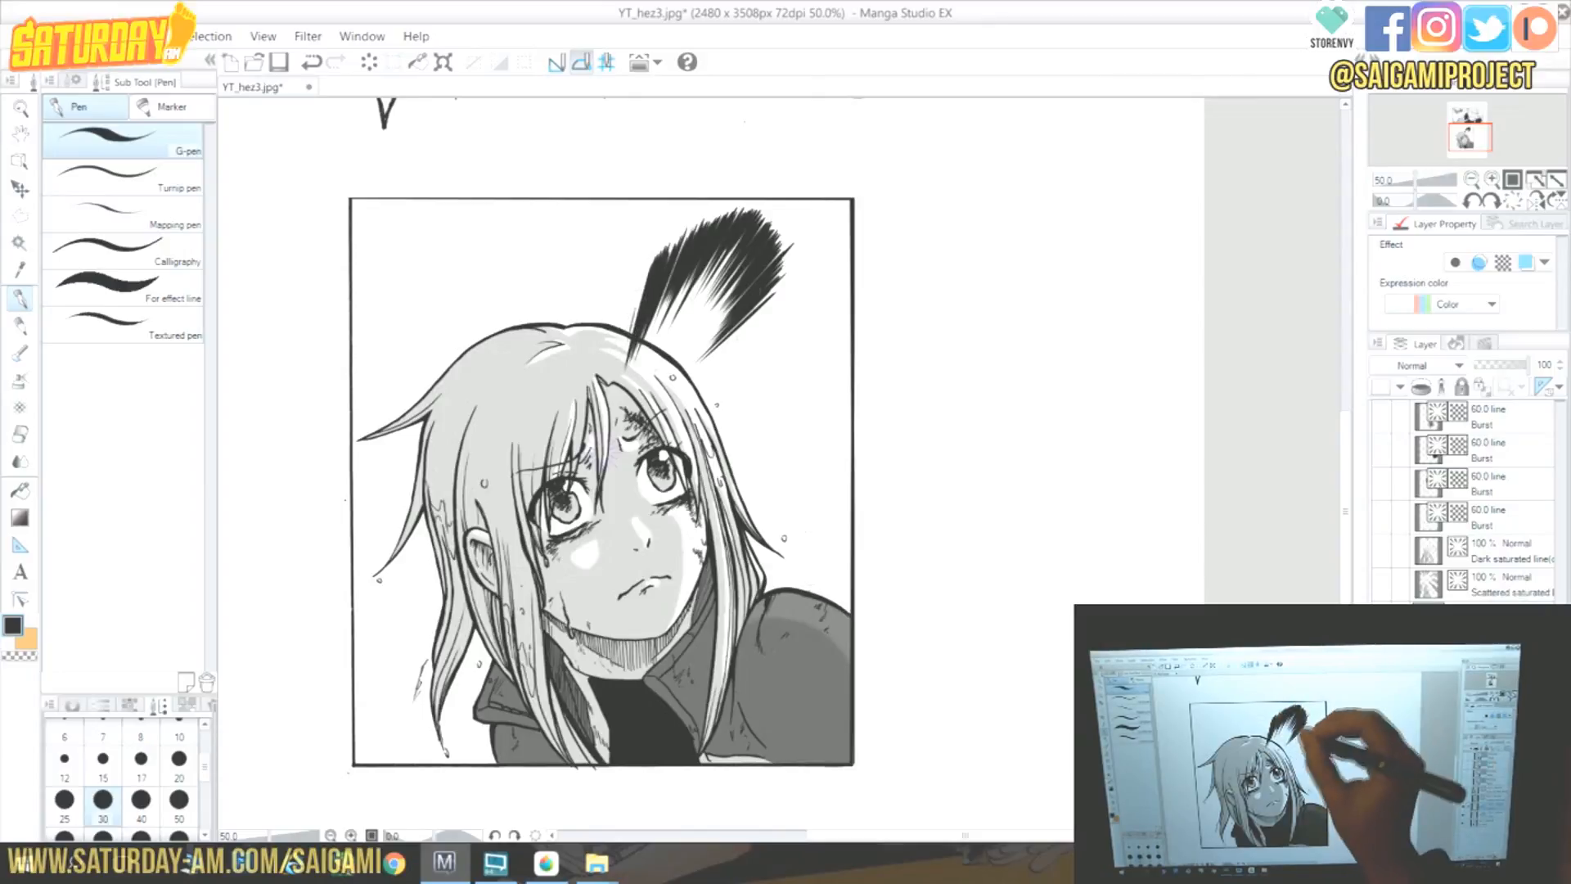
Add more focus lines to the right side of the burst above the head.
{"action": "left_click_drag", "start_coordinate": [793, 275], "coordinate": [754, 309]}
{"action": "left_click_drag", "start_coordinate": [800, 265], "coordinate": [744, 317]}
{"action": "left_click_drag", "start_coordinate": [798, 266], "coordinate": [744, 319]}
{"action": "left_click_drag", "start_coordinate": [790, 285], "coordinate": [744, 331]}
{"action": "left_click_drag", "start_coordinate": [785, 295], "coordinate": [728, 344]}
{"action": "left_click_drag", "start_coordinate": [766, 301], "coordinate": [712, 358]}
{"action": "left_click_drag", "start_coordinate": [791, 300], "coordinate": [699, 376]}
{"action": "left_click_drag", "start_coordinate": [737, 339], "coordinate": [688, 380]}
{"action": "mouse_move", "coordinate": [769, 314]}
{"action": "left_mouse_down"}
{"action": "mouse_move", "coordinate": [683, 393]}
{"action": "mouse_move", "coordinate": [694, 388]}
{"action": "left_mouse_up"}
{"action": "left_click_drag", "start_coordinate": [764, 343], "coordinate": [684, 398]}
{"action": "left_click_drag", "start_coordinate": [759, 346], "coordinate": [699, 393]}
Select the lower panel's interior with Auto select, referring to other layers.
{"action": "left_click", "coordinate": [20, 433]}
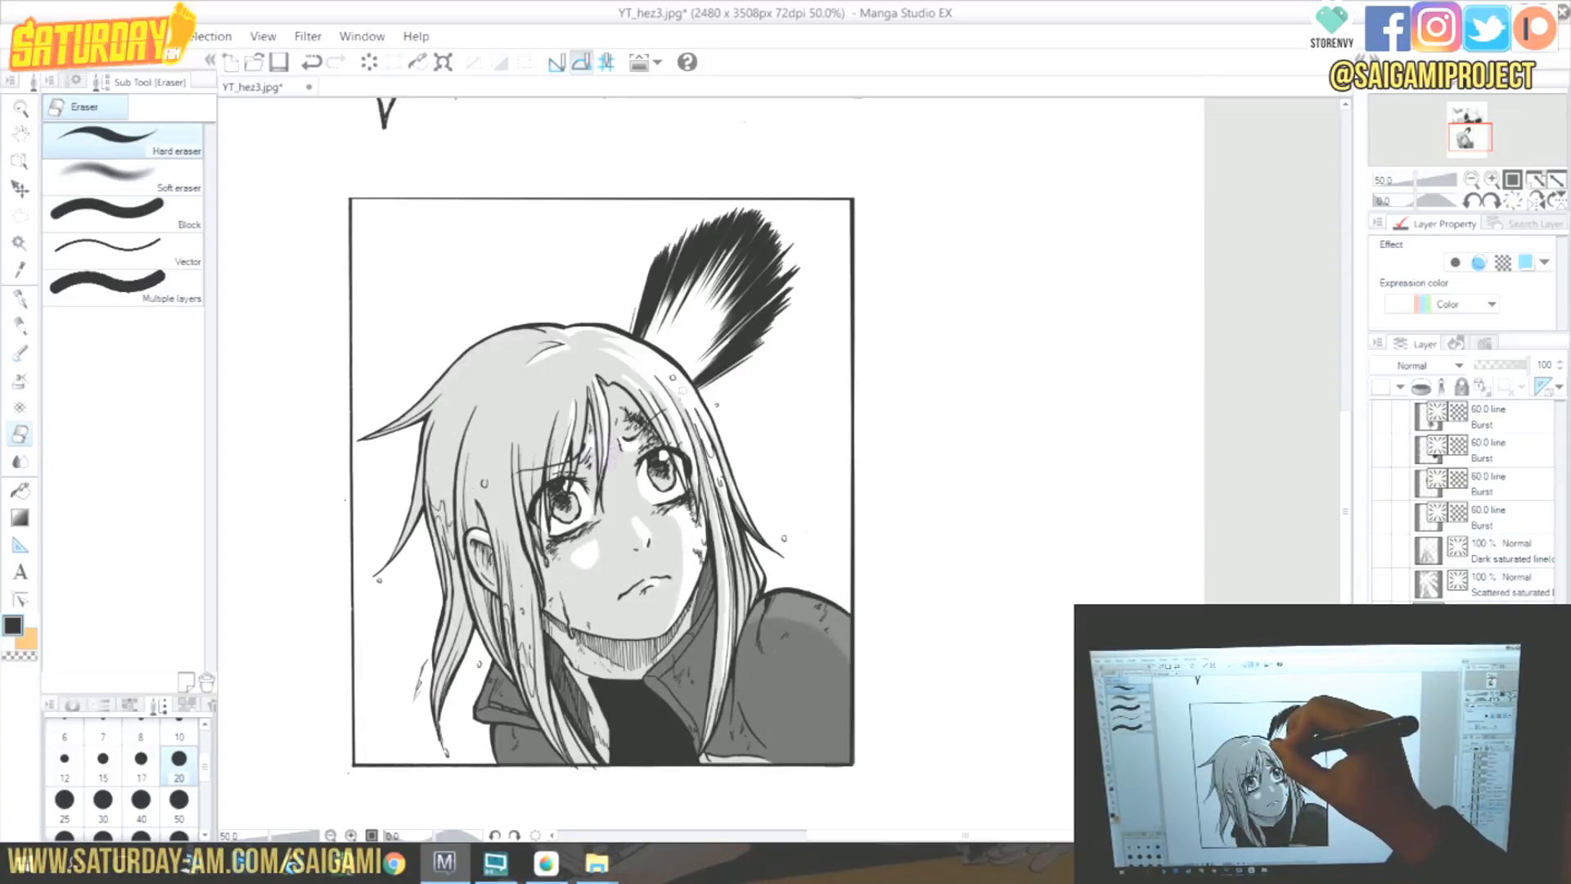
{"action": "left_click", "coordinate": [20, 243]}
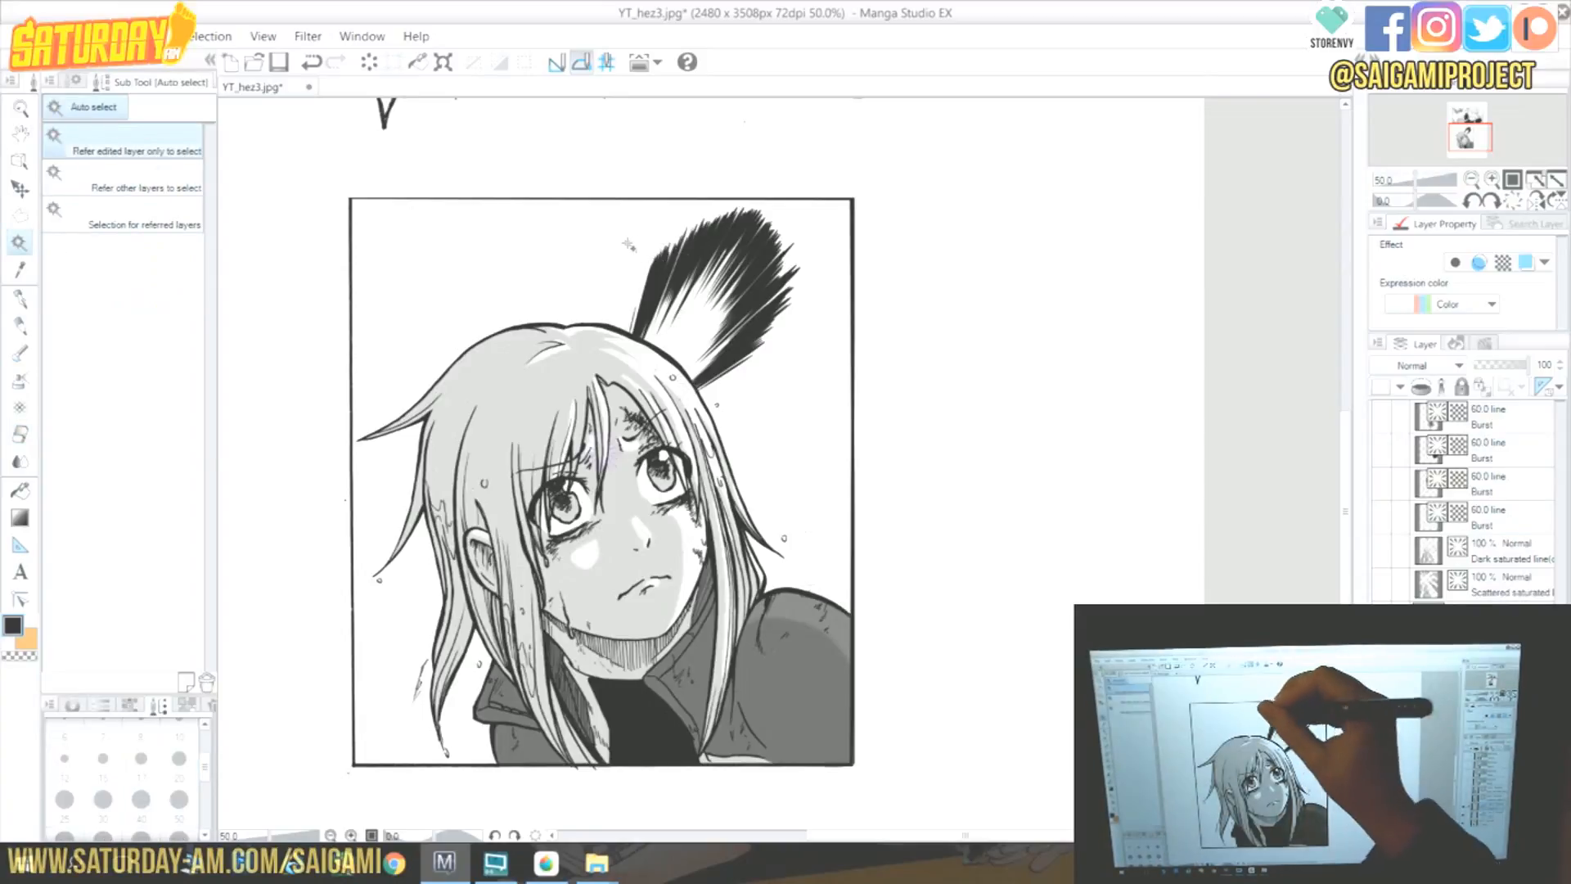
{"action": "left_click", "coordinate": [938, 335]}
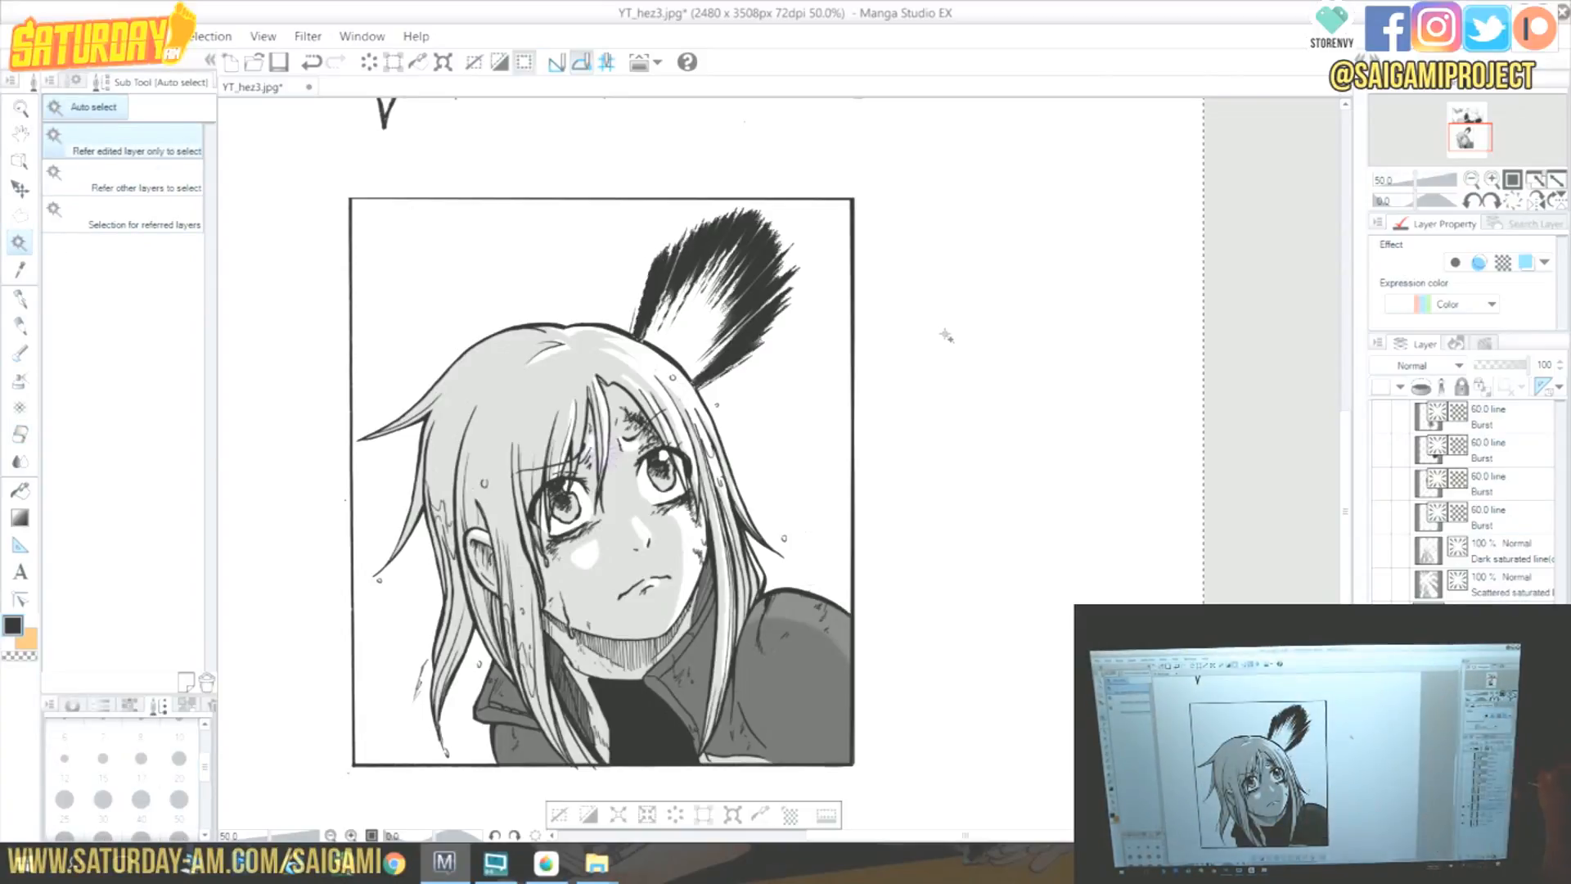
{"action": "key", "text": "ctrl+z"}
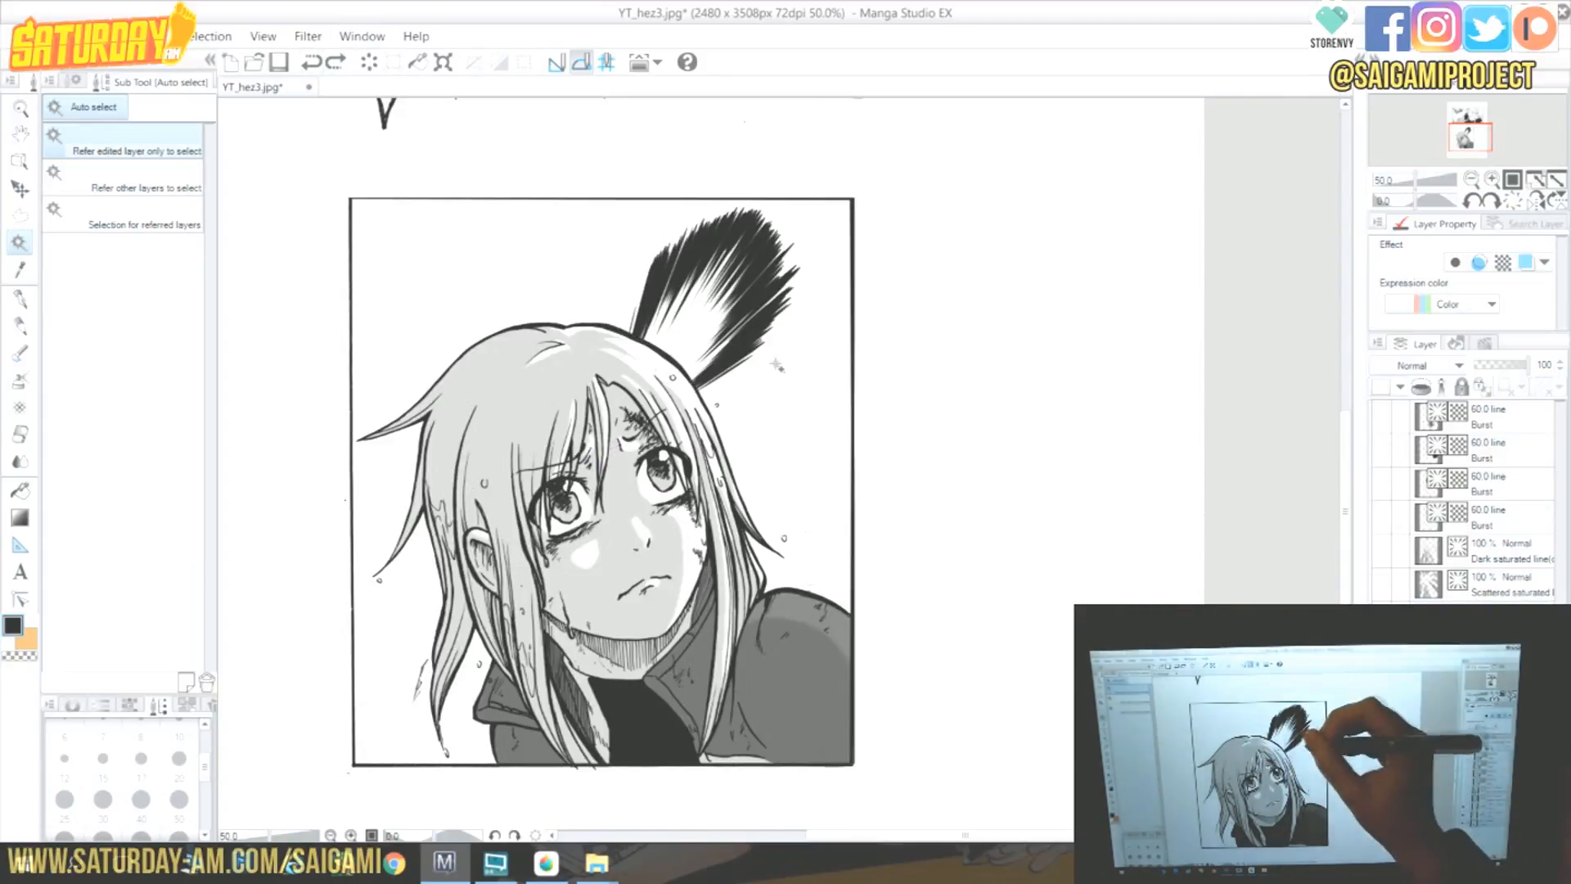
{"action": "left_click", "coordinate": [795, 369]}
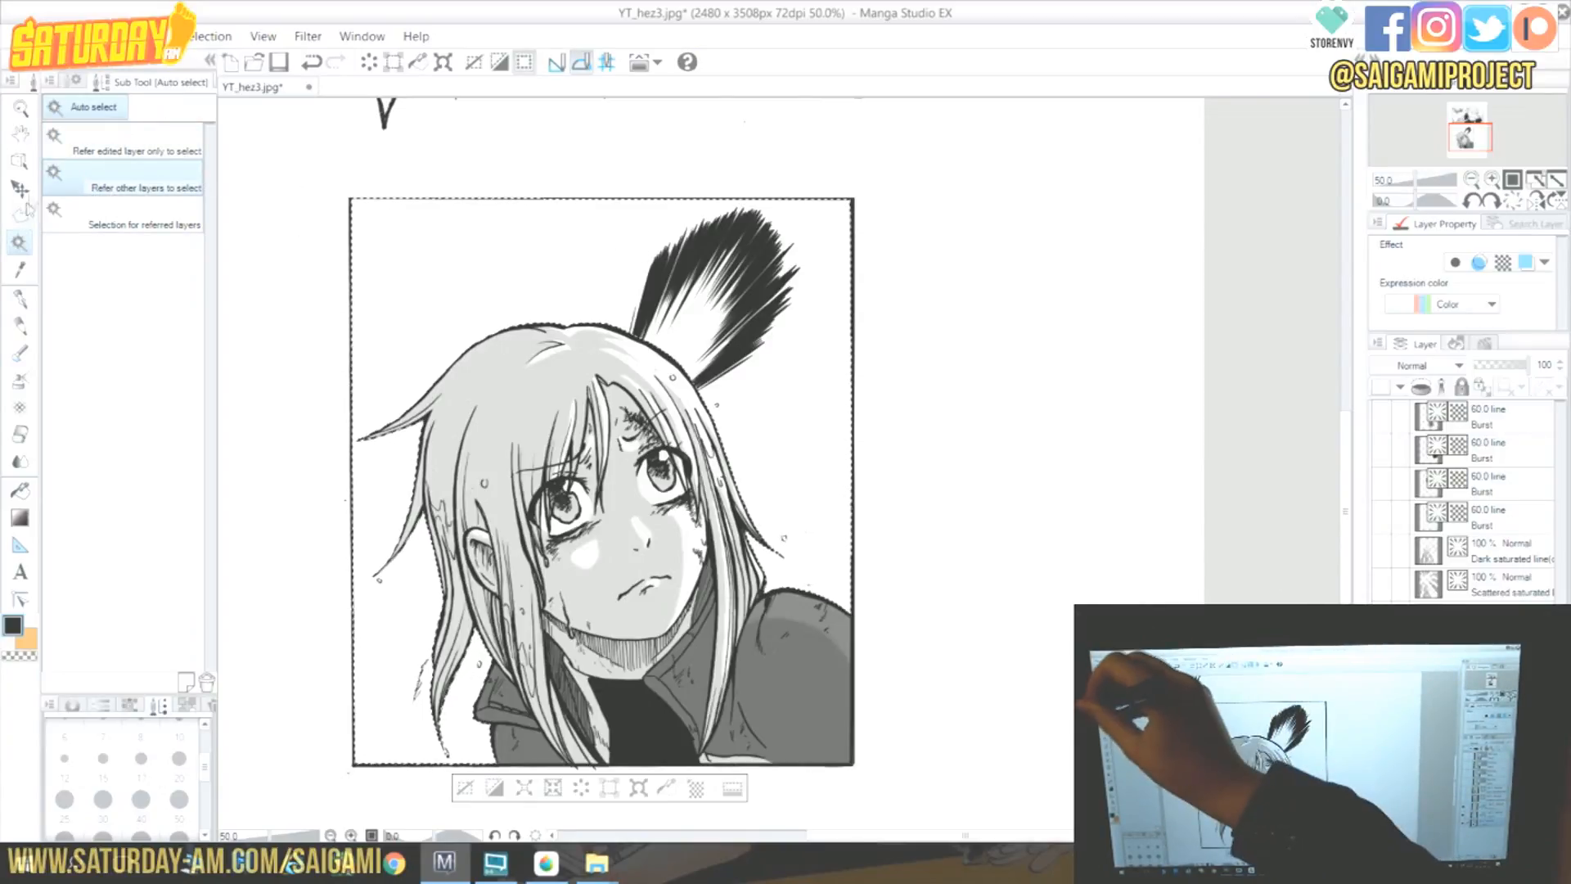
{"action": "key", "text": "ctrl+d"}
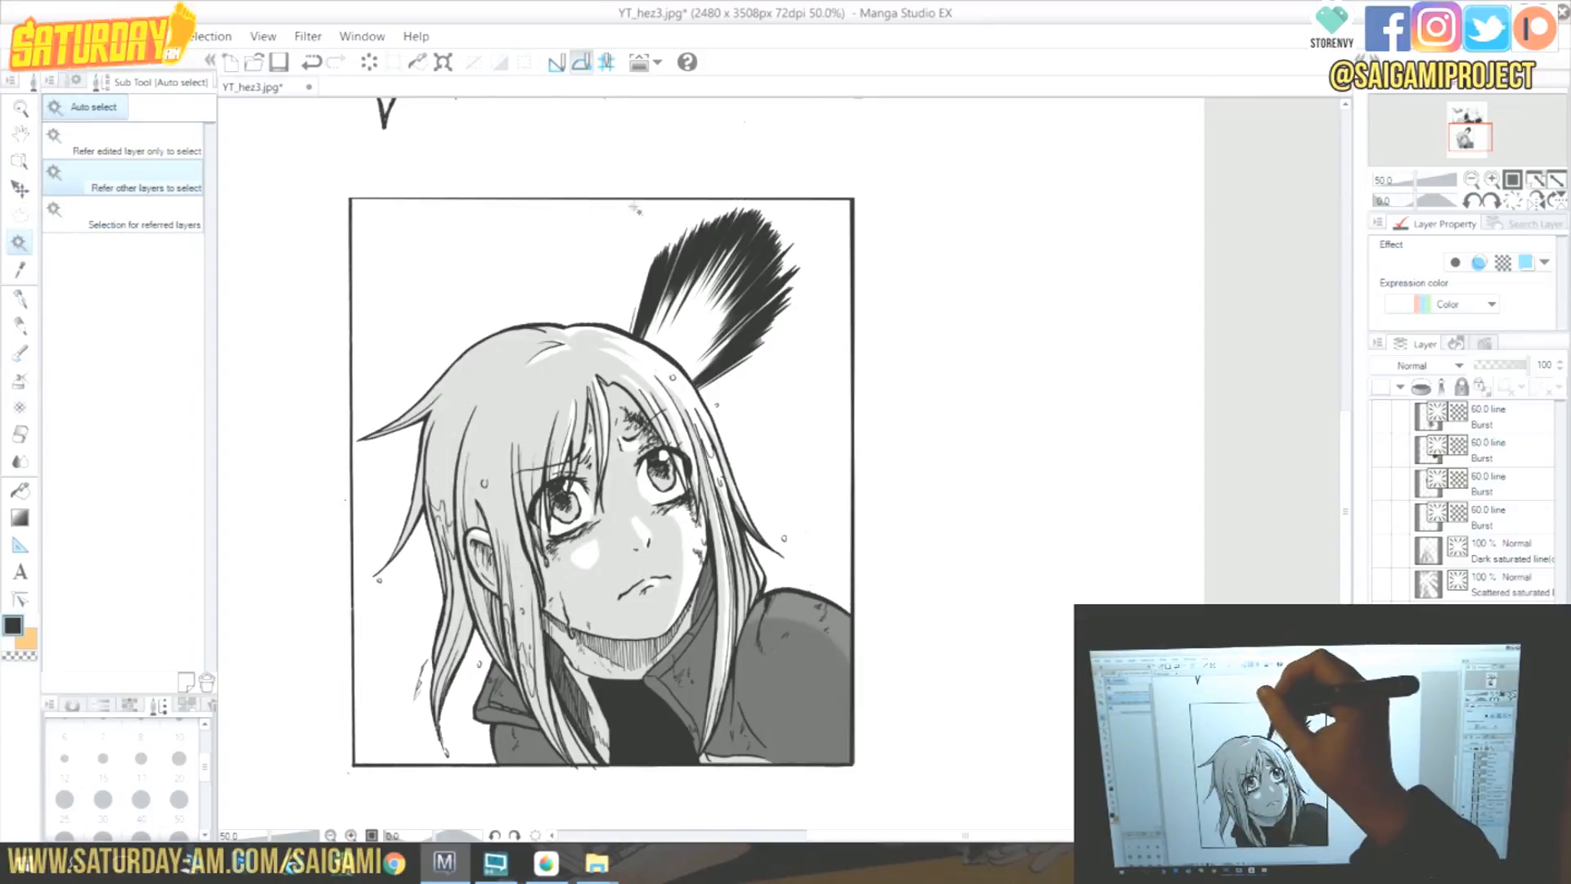
{"action": "left_click", "coordinate": [665, 223]}
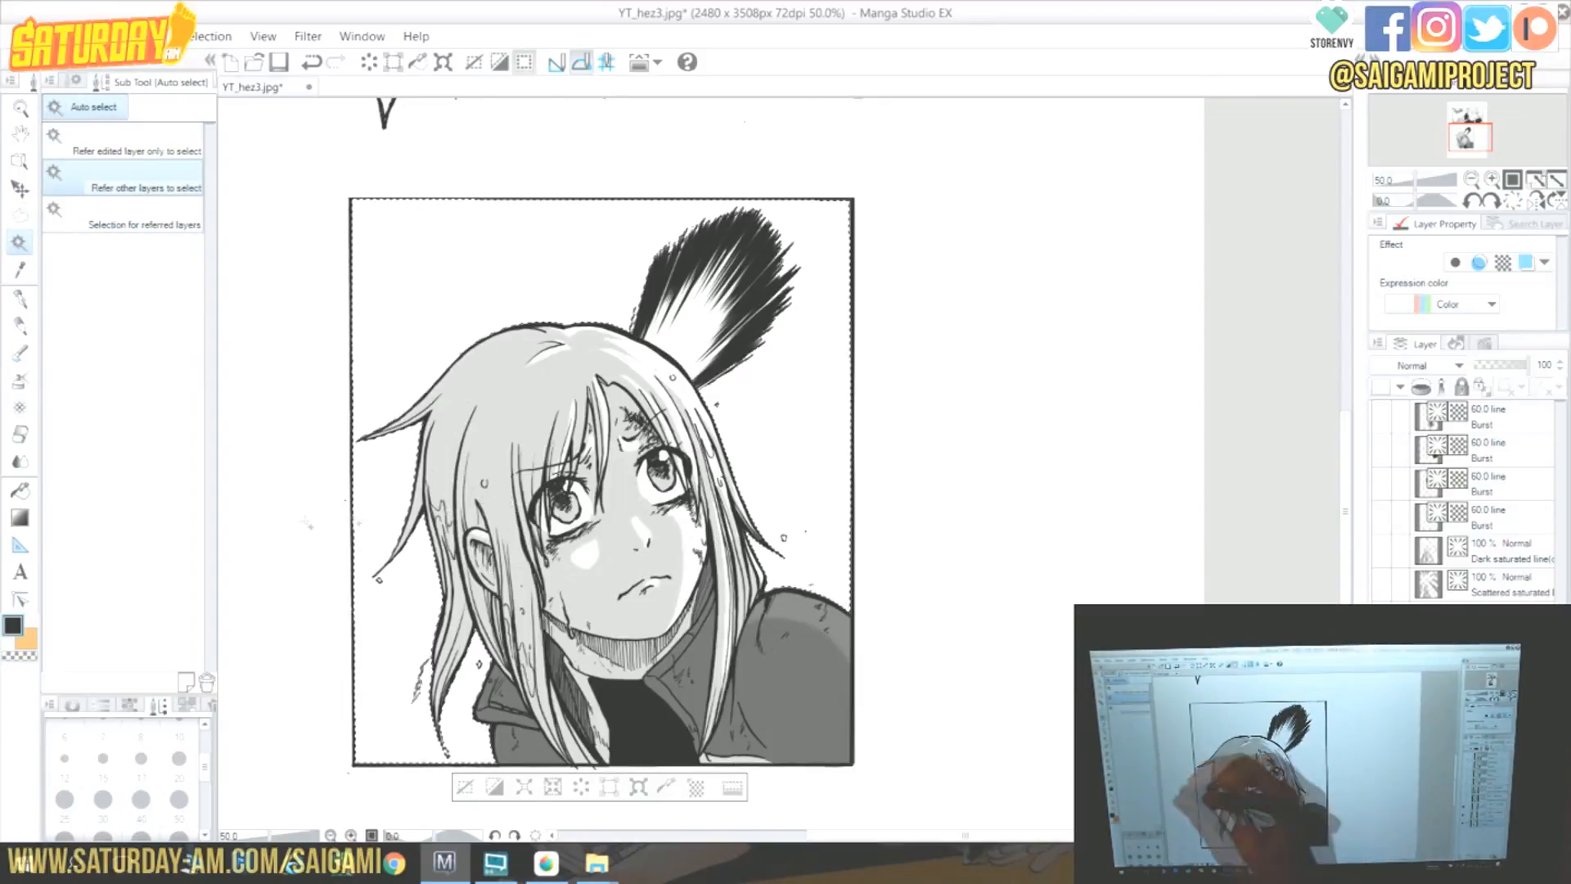
Fill the panel's background black with the Fill tool and clear the selection.
{"action": "left_click", "coordinate": [21, 489]}
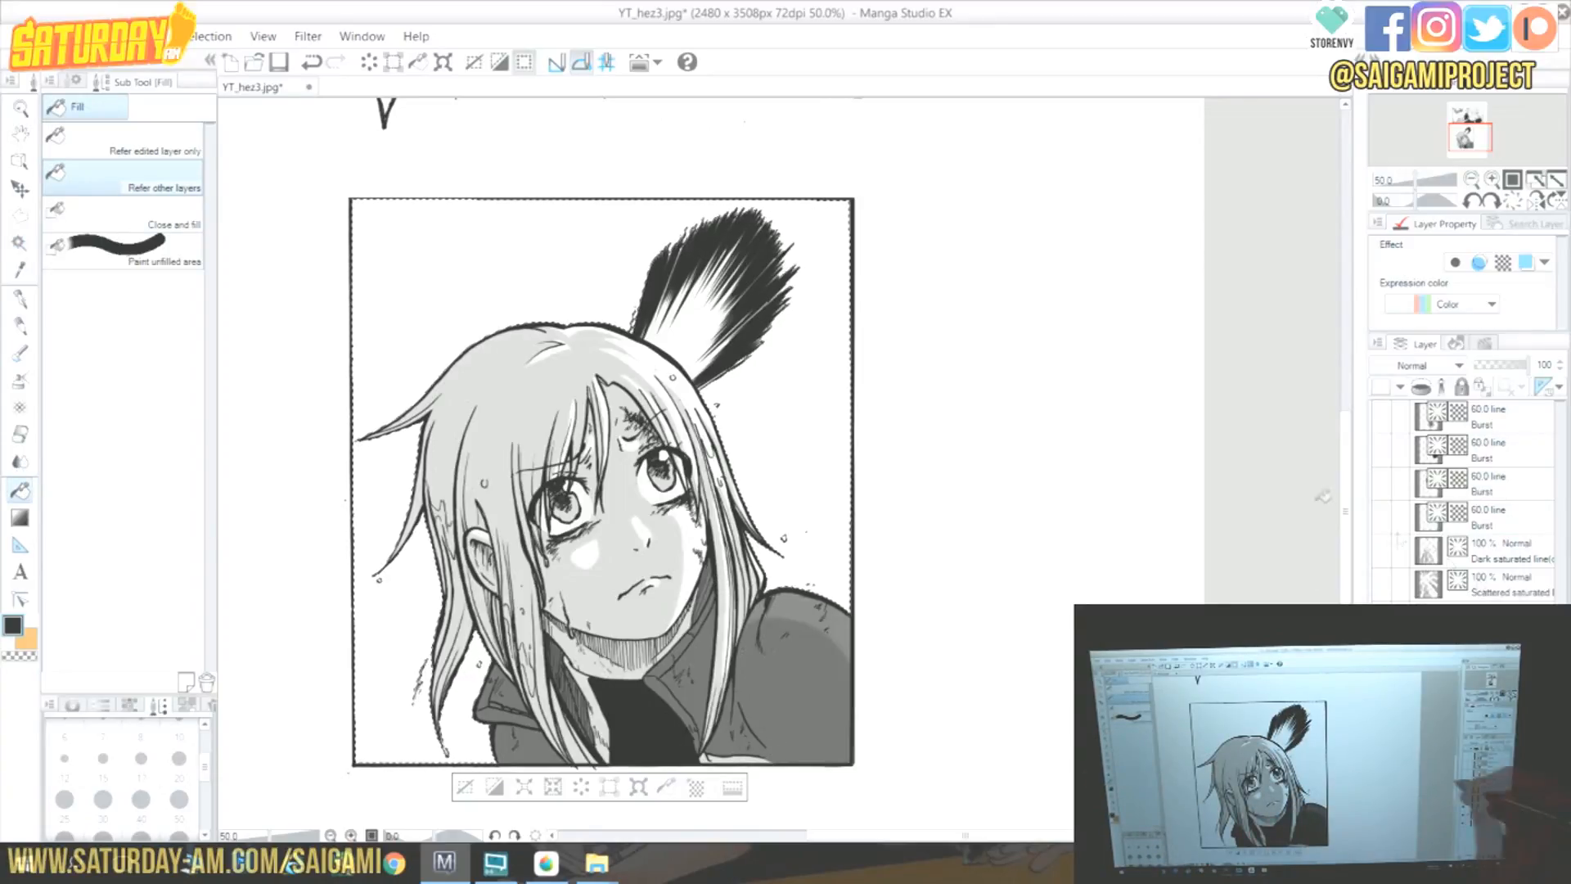
{"action": "left_click", "coordinate": [826, 340]}
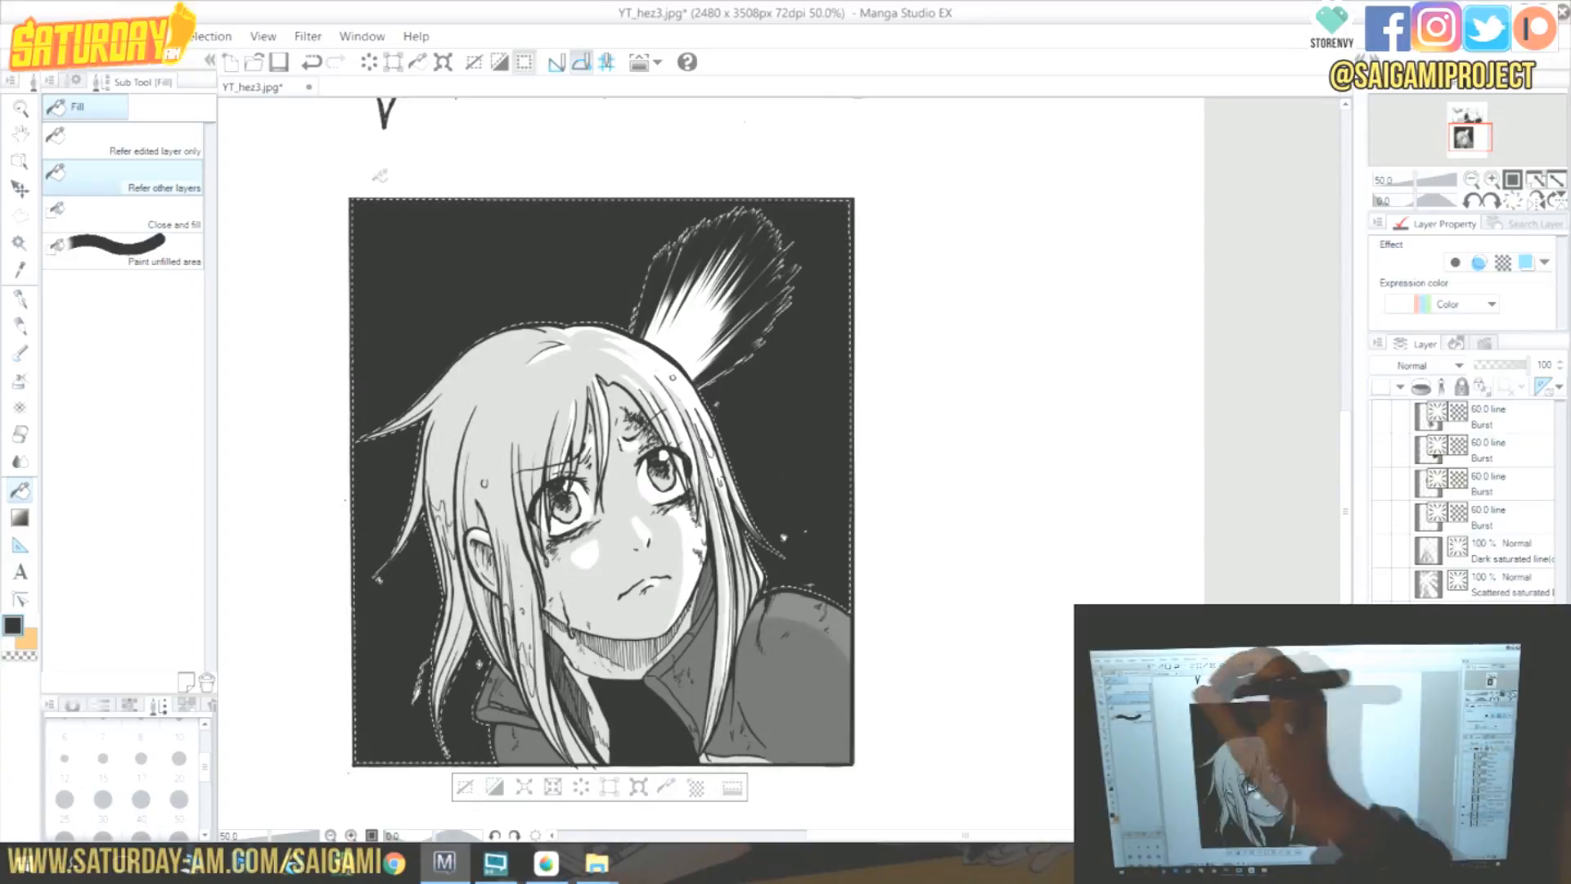
{"action": "key", "text": "p"}
{"action": "key", "text": "ctrl+d"}
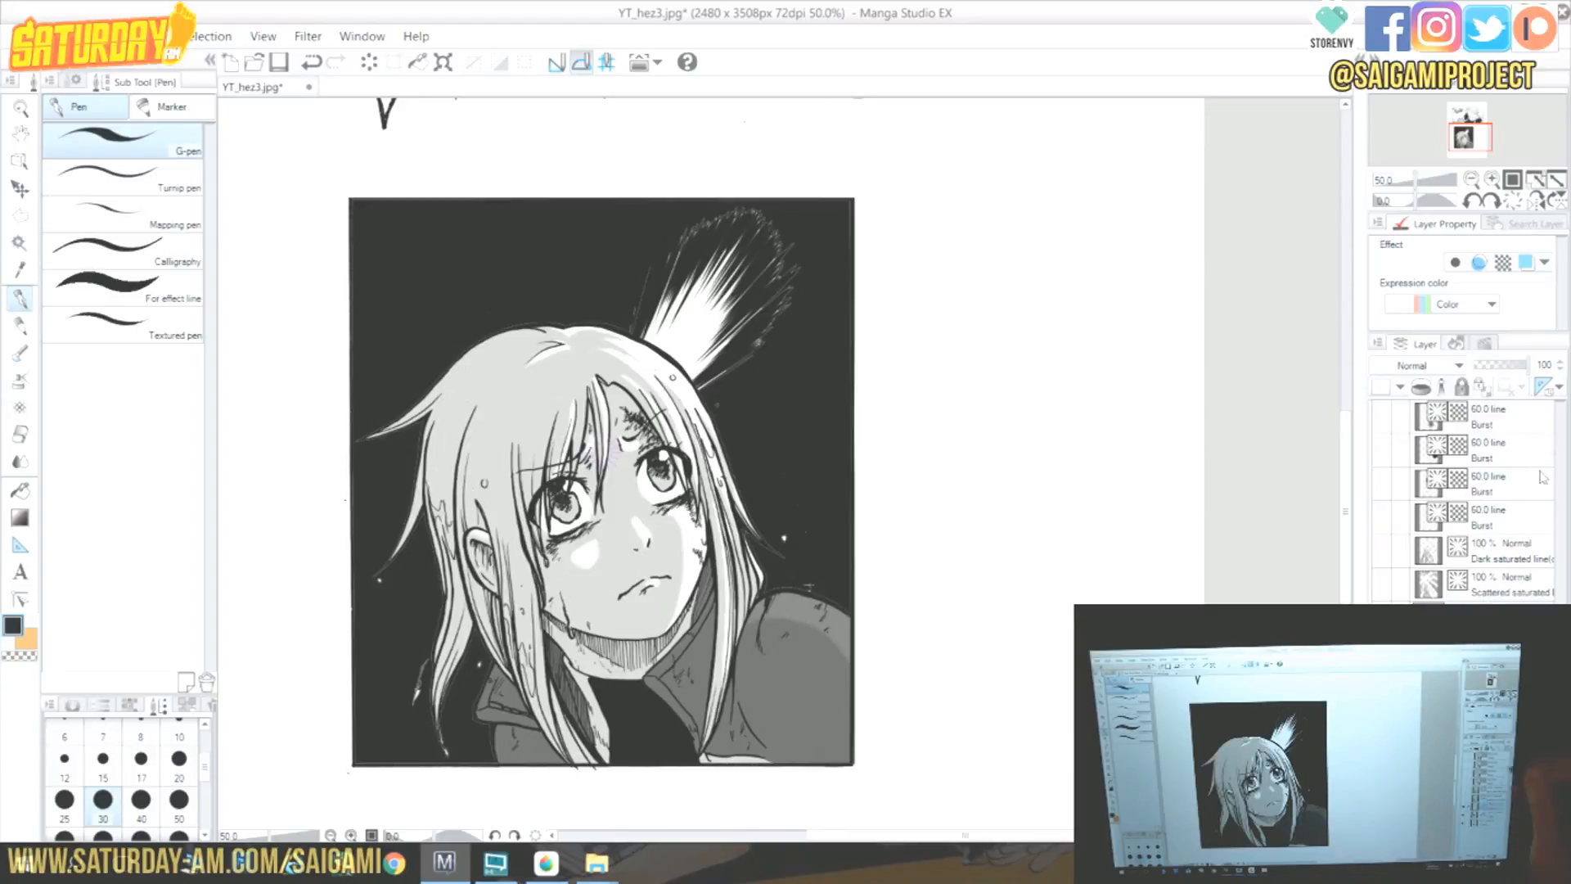
Set the layer's ruler display to Show Only When Editing Target.
{"action": "left_click", "coordinate": [1559, 390]}
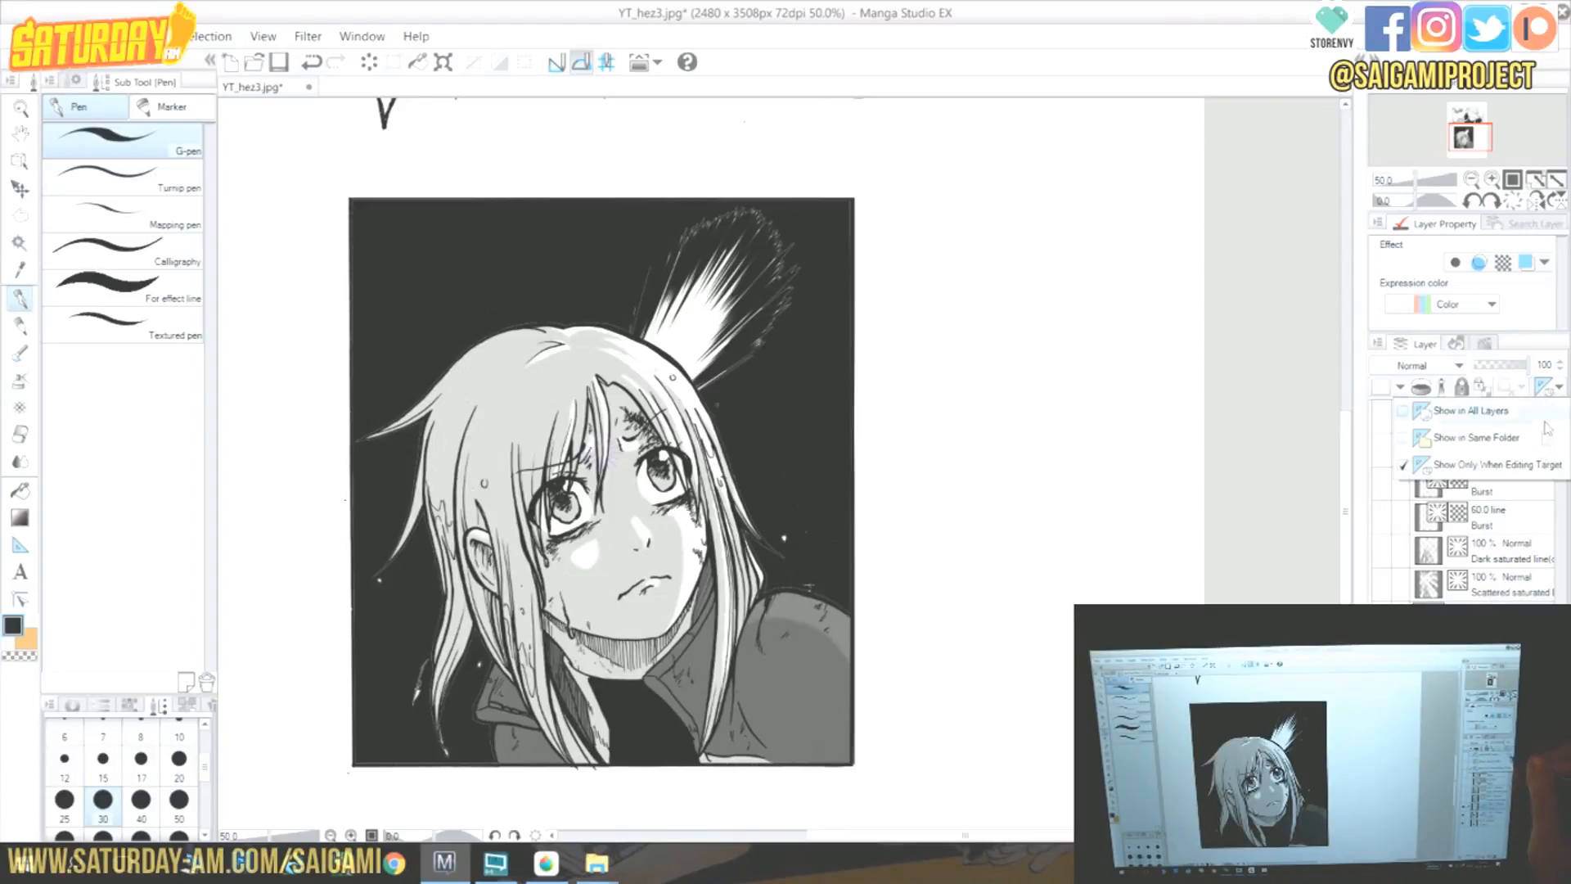
{"action": "left_click", "coordinate": [1538, 465]}
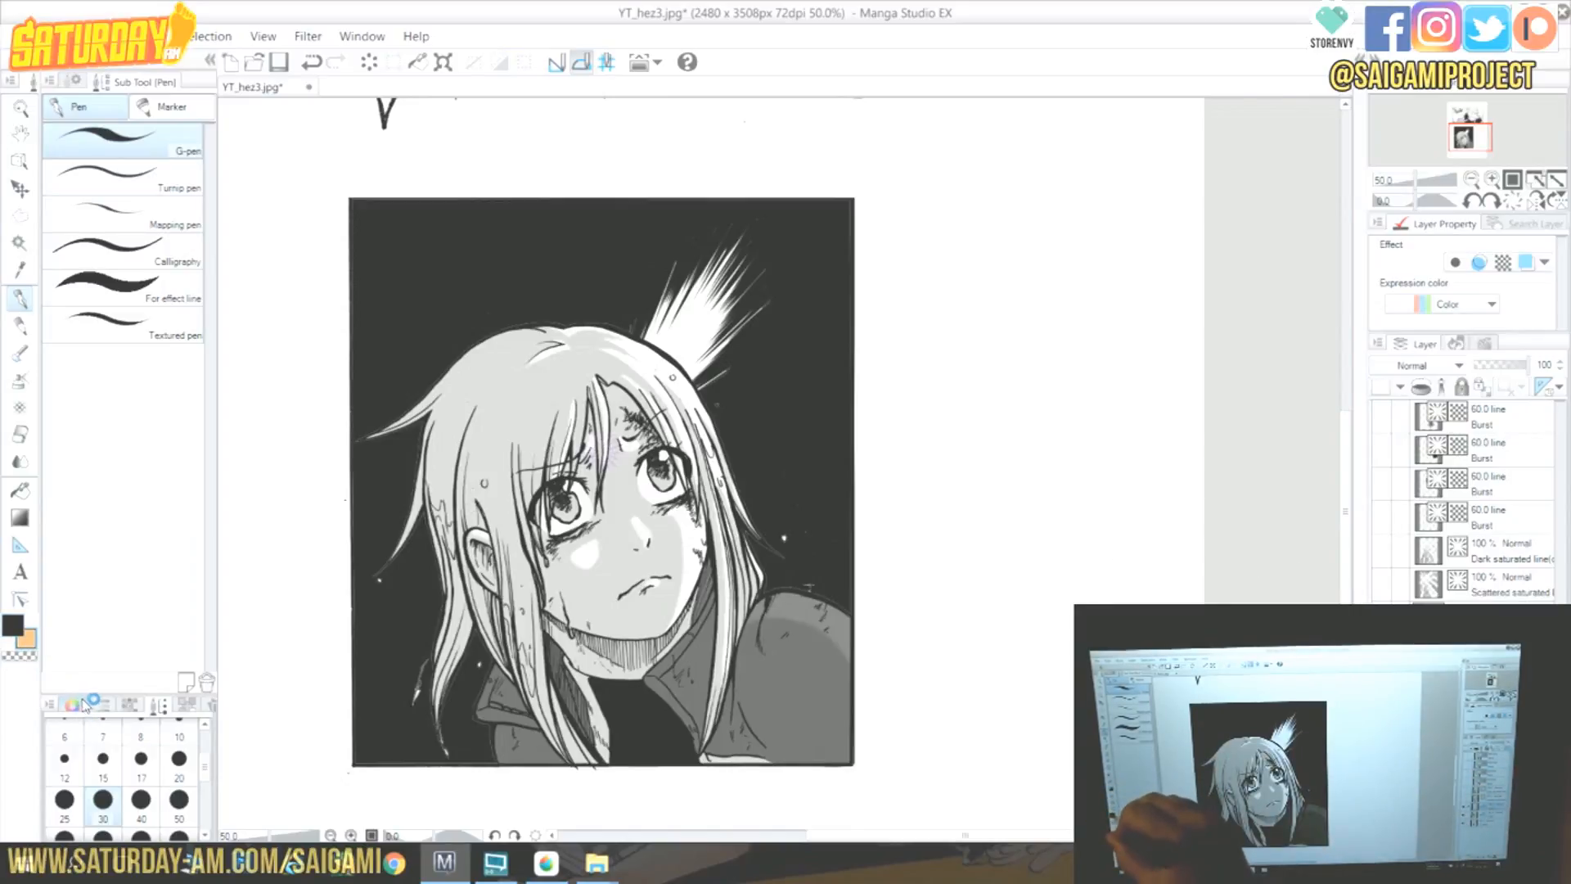
Pick the drawing colour from the default colour set and add two more lines to the burst.
{"action": "left_click", "coordinate": [129, 705]}
{"action": "left_click", "coordinate": [68, 743]}
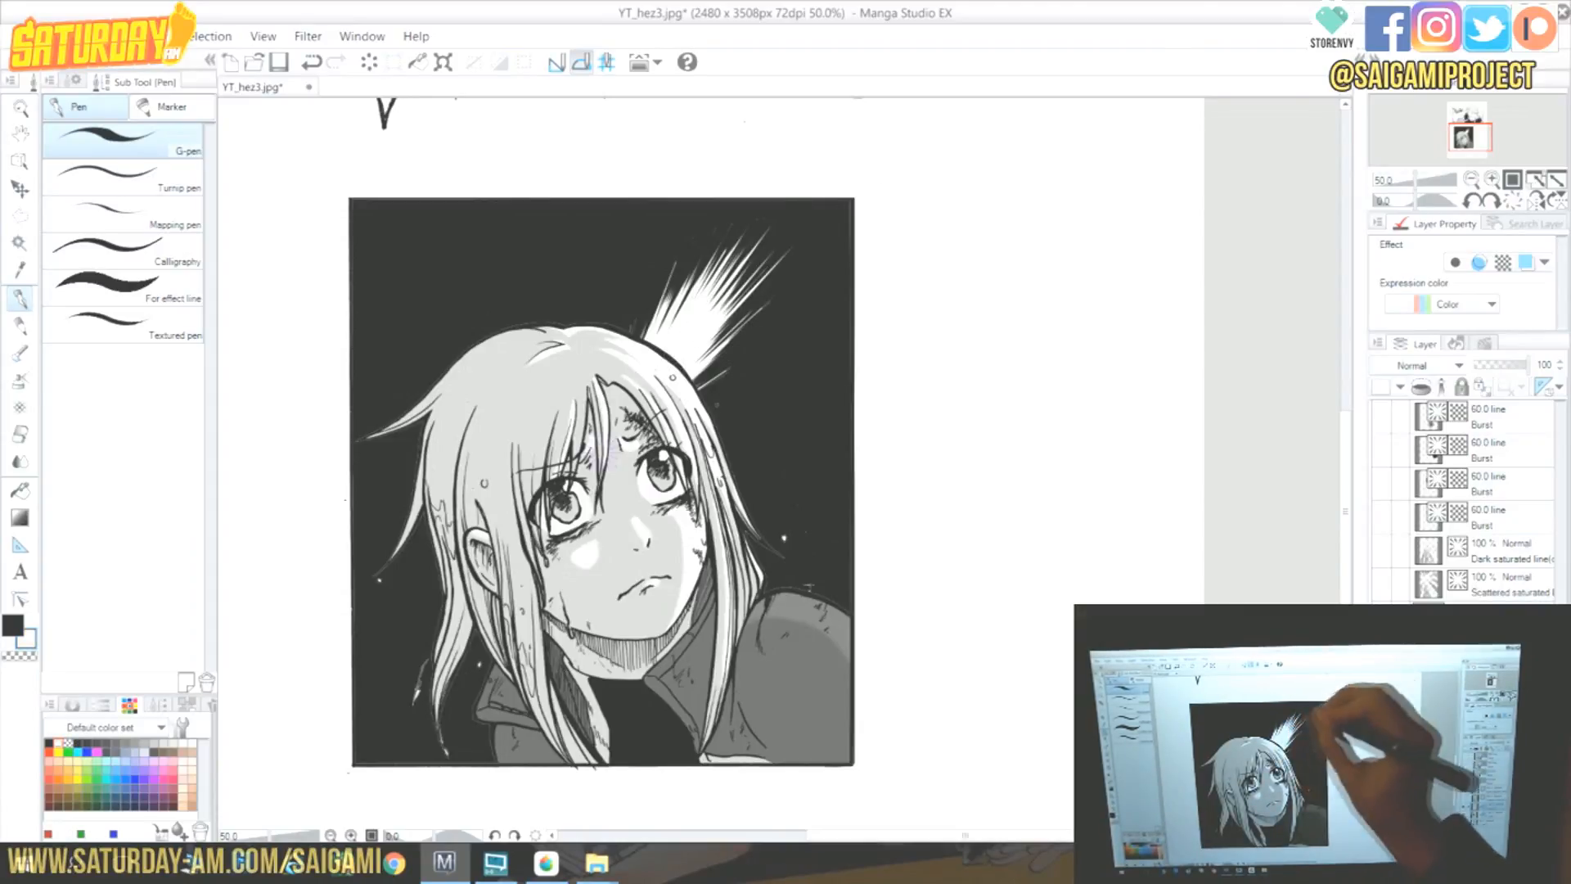
{"action": "left_click", "coordinate": [12, 625]}
{"action": "left_click_drag", "start_coordinate": [733, 274], "coordinate": [700, 328]}
{"action": "mouse_move", "coordinate": [754, 228]}
{"action": "left_mouse_down"}
{"action": "mouse_move", "coordinate": [703, 299]}
{"action": "mouse_move", "coordinate": [660, 315]}
{"action": "left_mouse_up"}
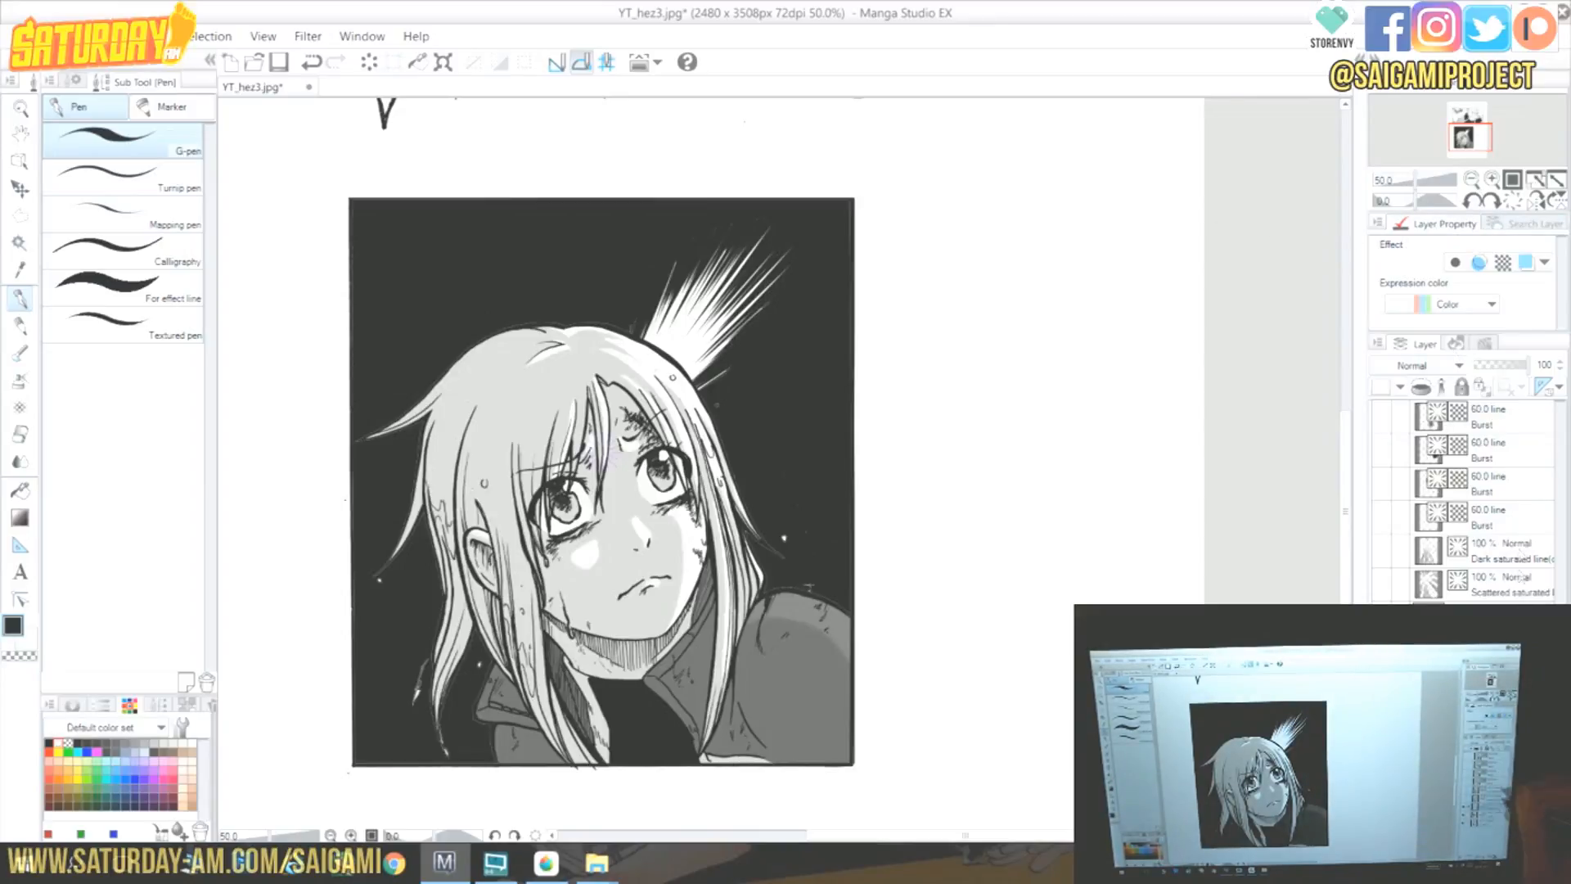
Change the layer's ruler display option and zoom the page out to 33.3%.
{"action": "left_click", "coordinate": [1559, 387]}
{"action": "left_click", "coordinate": [1473, 465]}
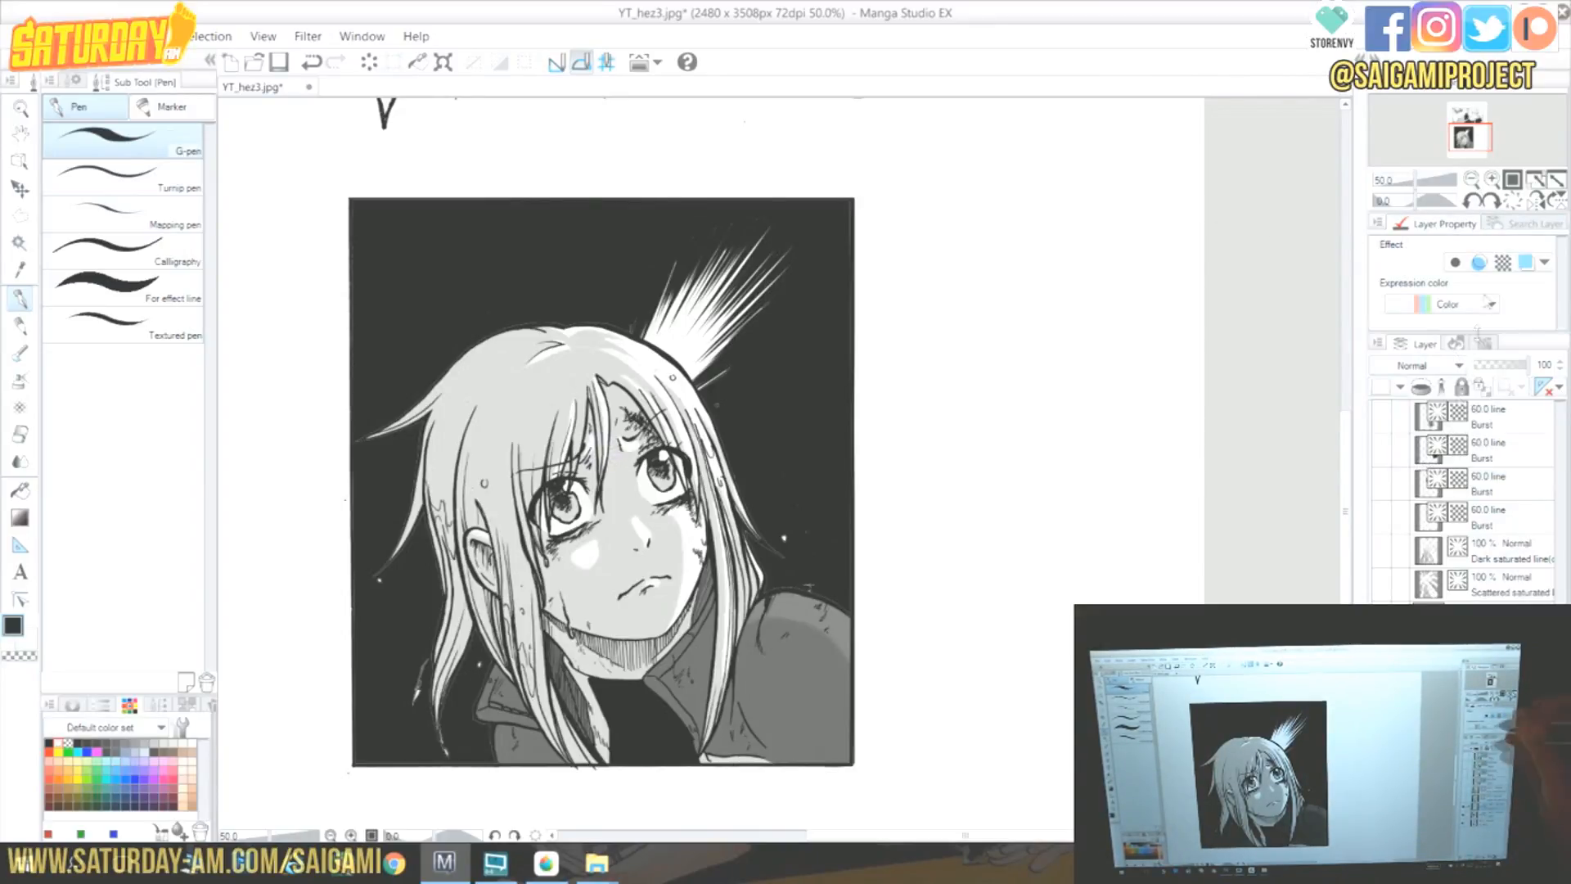
{"action": "left_click", "coordinate": [1471, 180]}
{"action": "left_click_drag", "start_coordinate": [1476, 133], "coordinate": [1480, 125]}
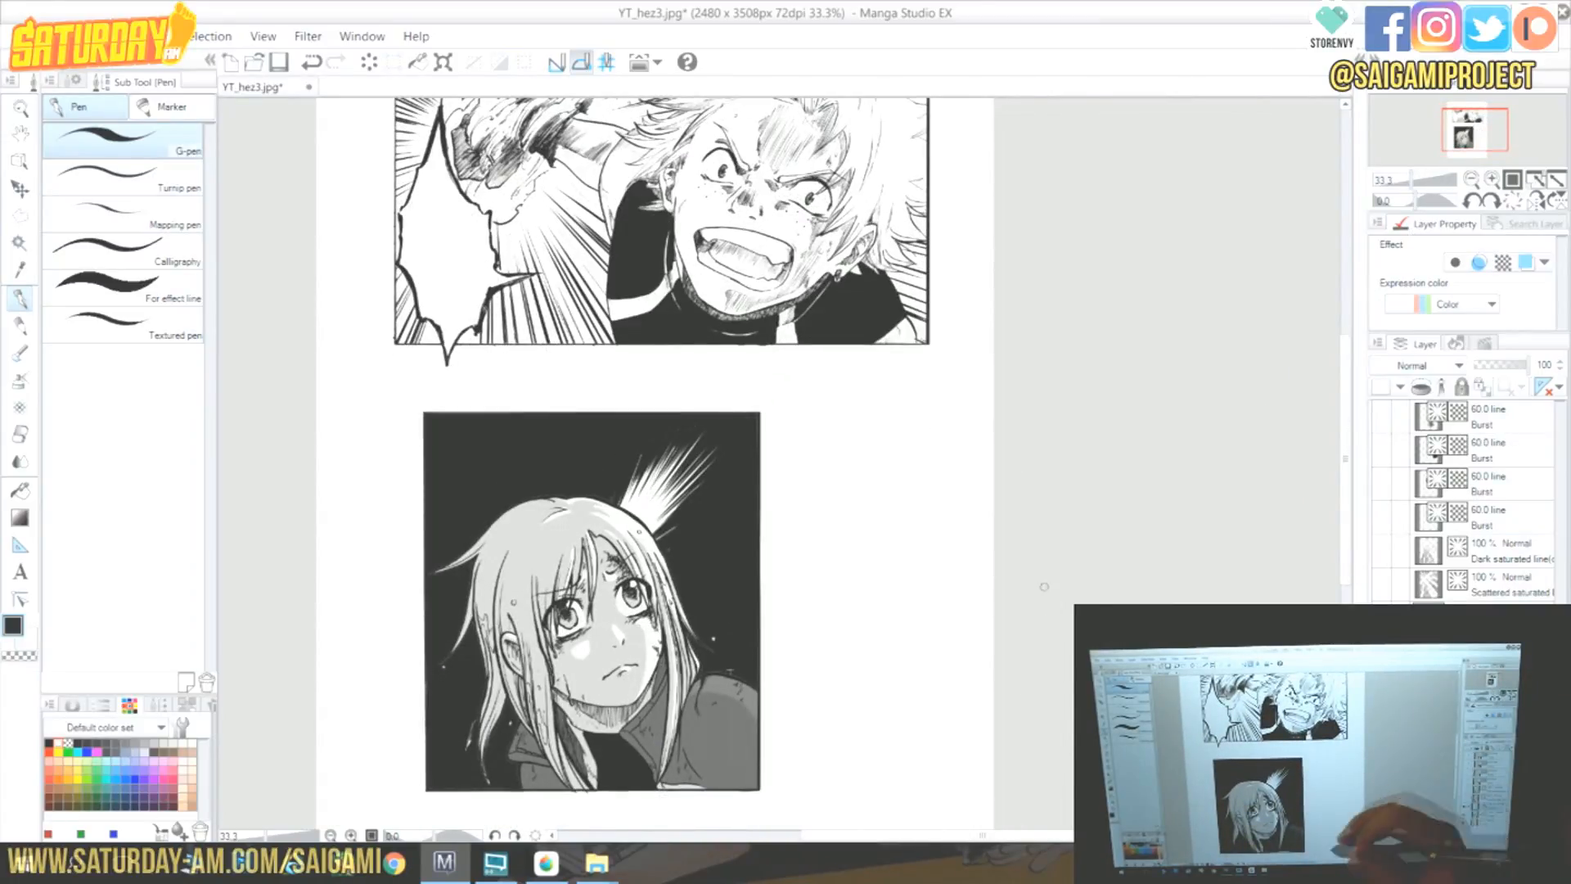
Set the Special ruler tool's ruler type to Focus line.
{"action": "left_click", "coordinate": [19, 545]}
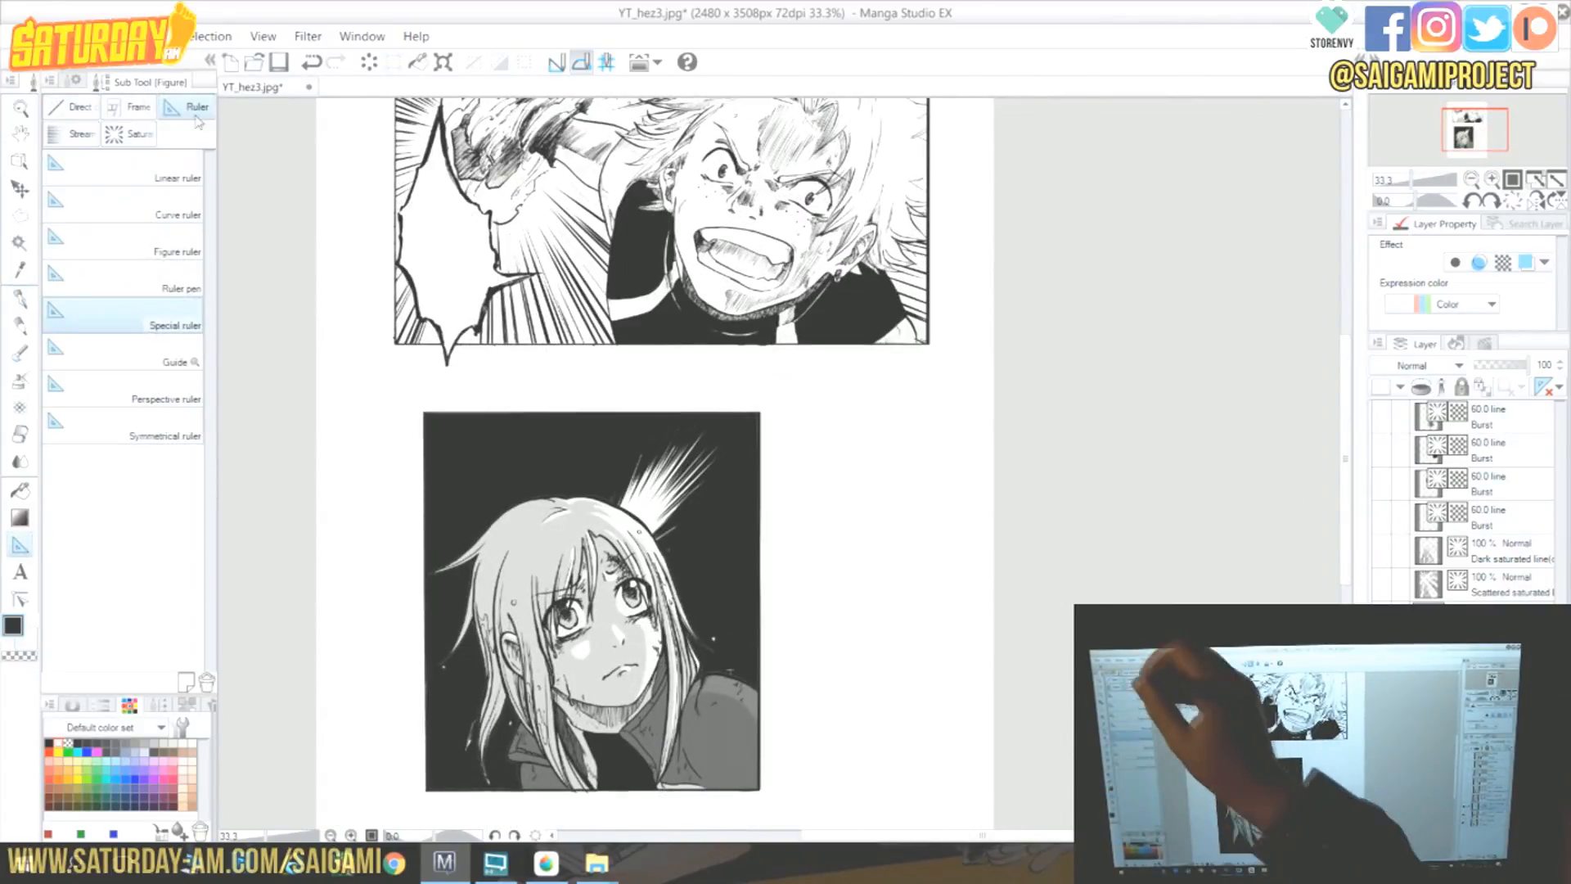
{"action": "left_click", "coordinate": [75, 81]}
{"action": "left_click", "coordinate": [191, 147]}
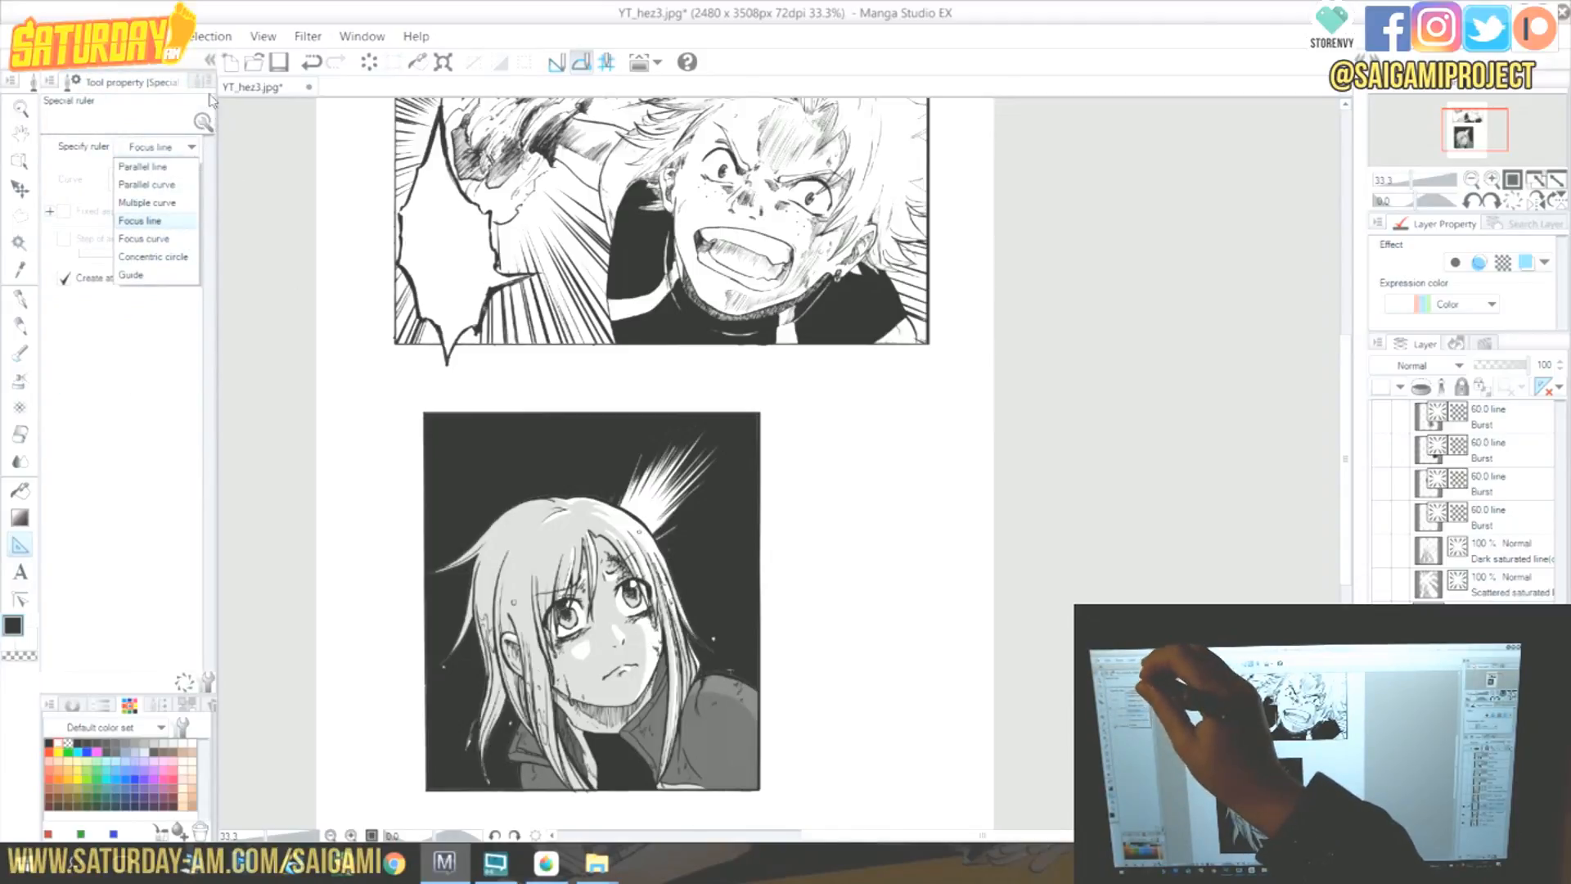
{"action": "left_click", "coordinate": [140, 220]}
{"action": "left_click_drag", "start_coordinate": [1479, 118], "coordinate": [1477, 117]}
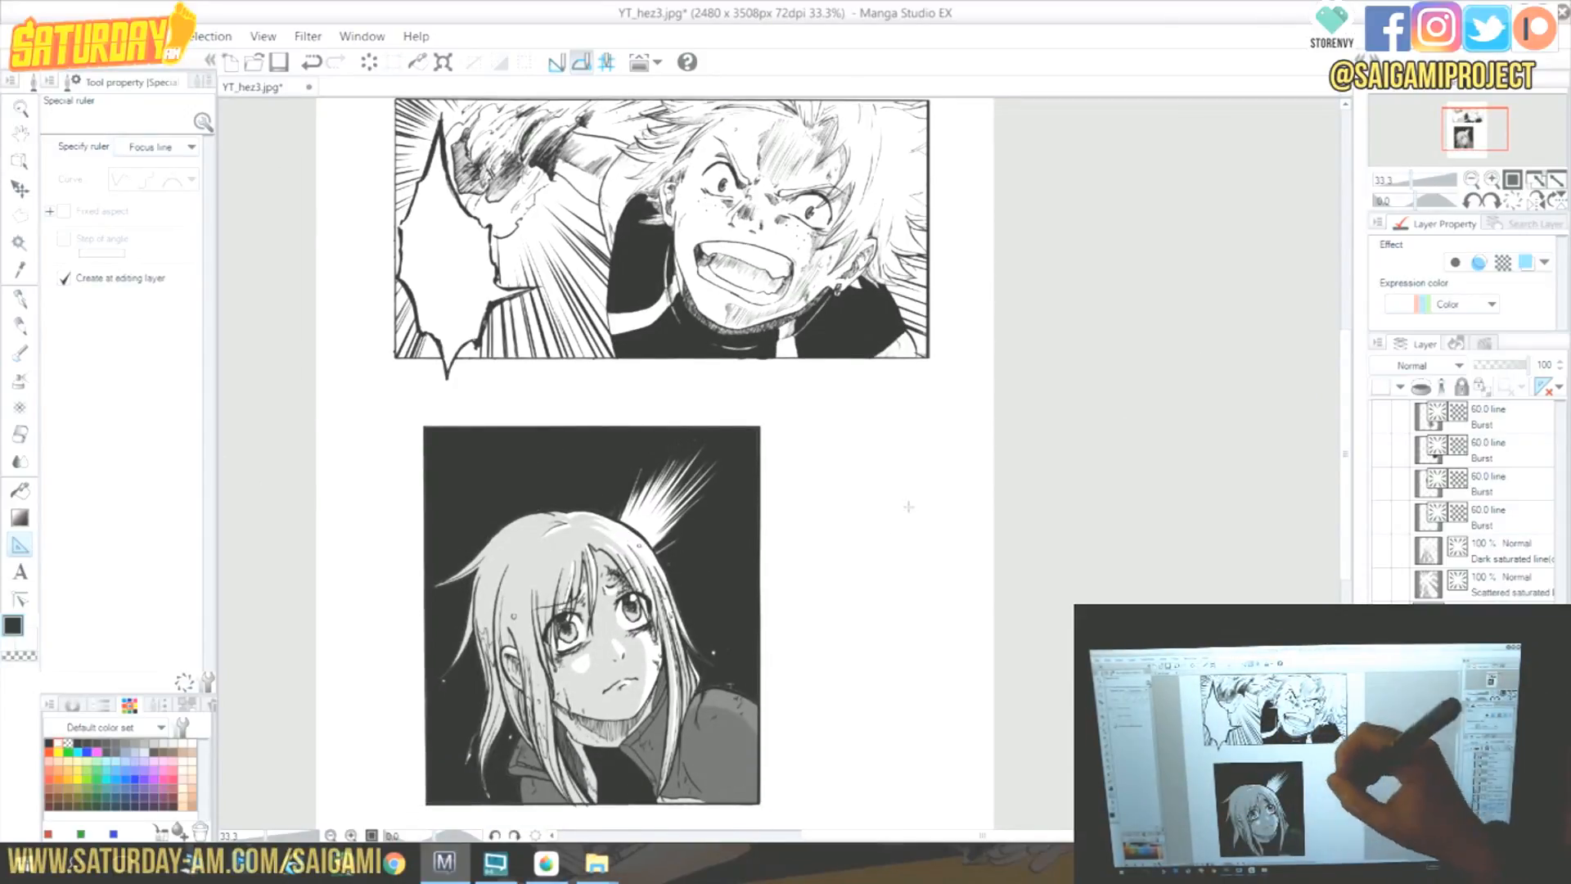
{"action": "left_click_drag", "start_coordinate": [1473, 124], "coordinate": [1471, 123]}
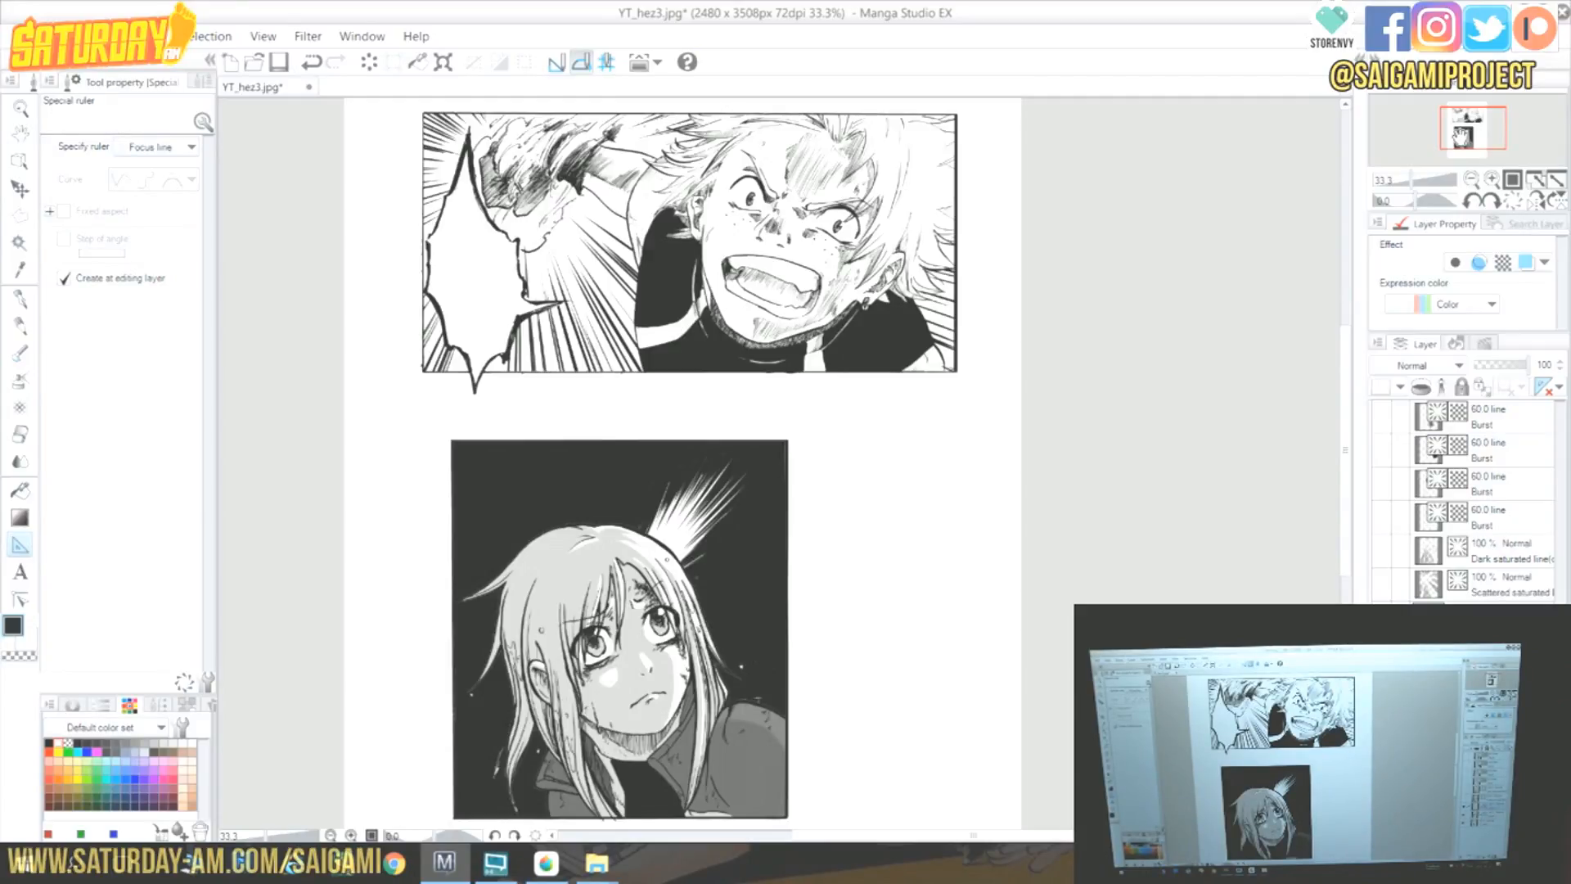
Switch to MediBang Paint Pro and turn on a snap mode for line drawing.
{"action": "mouse_move", "coordinate": [549, 863]}
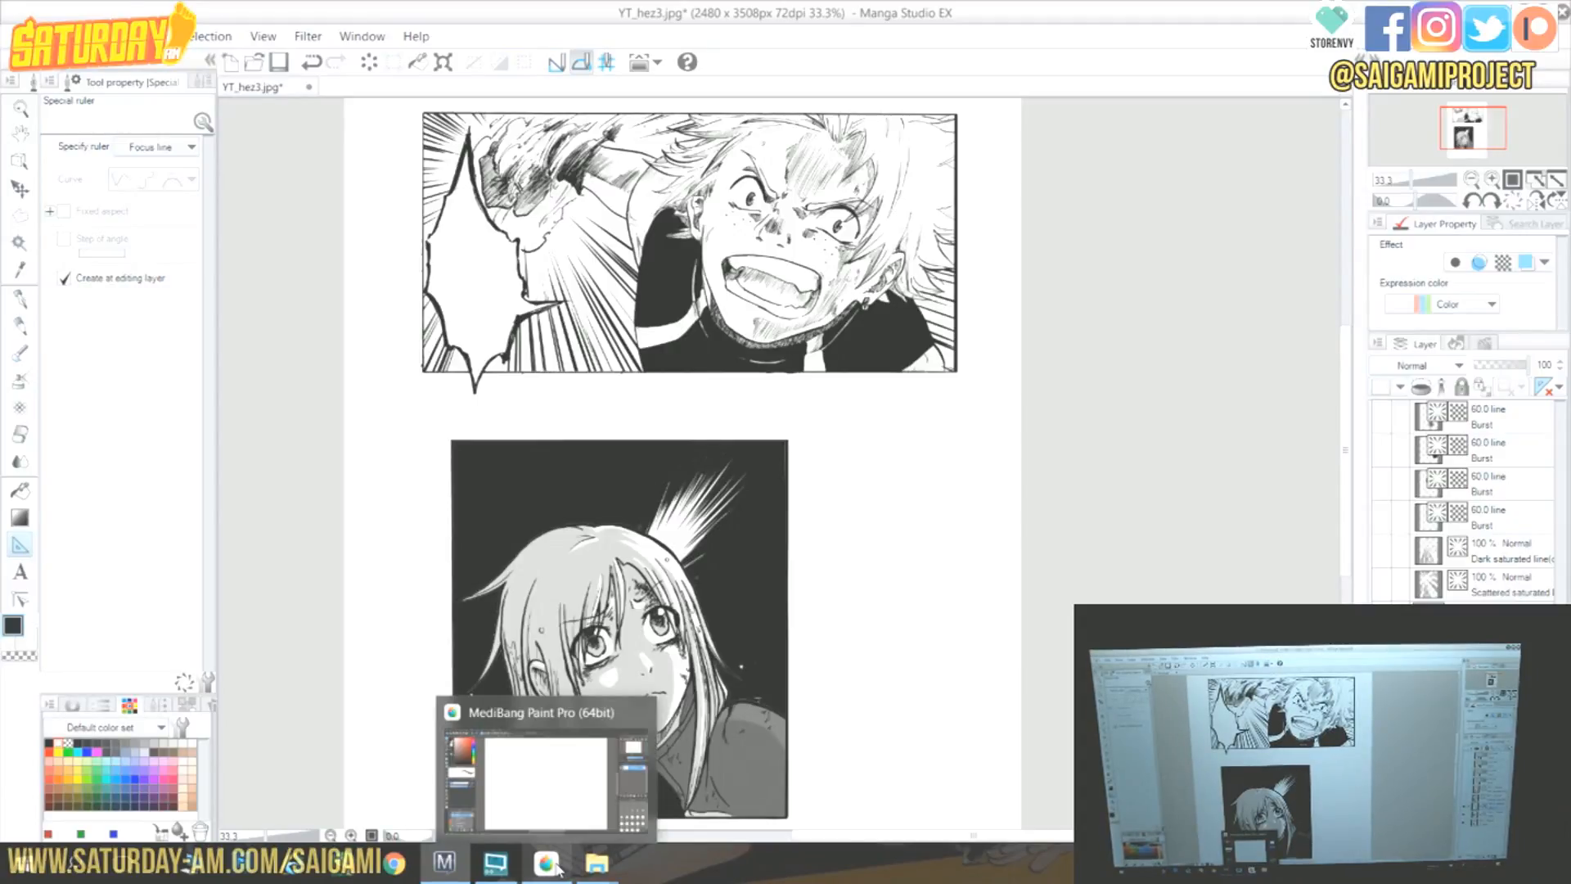
{"action": "left_click", "coordinate": [545, 863]}
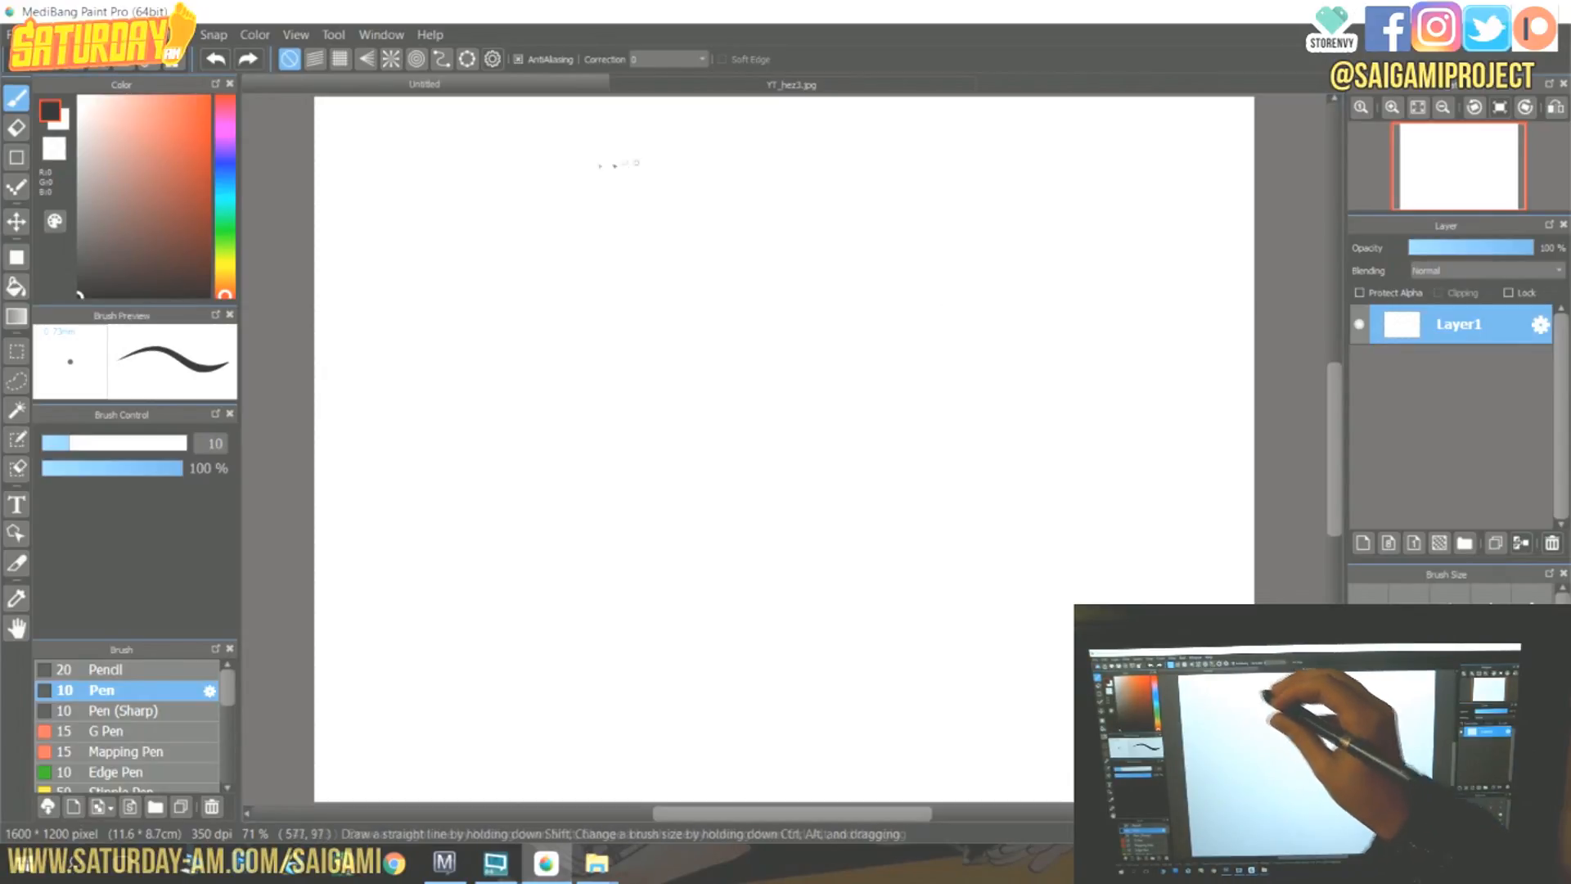
{"action": "left_click", "coordinate": [368, 64]}
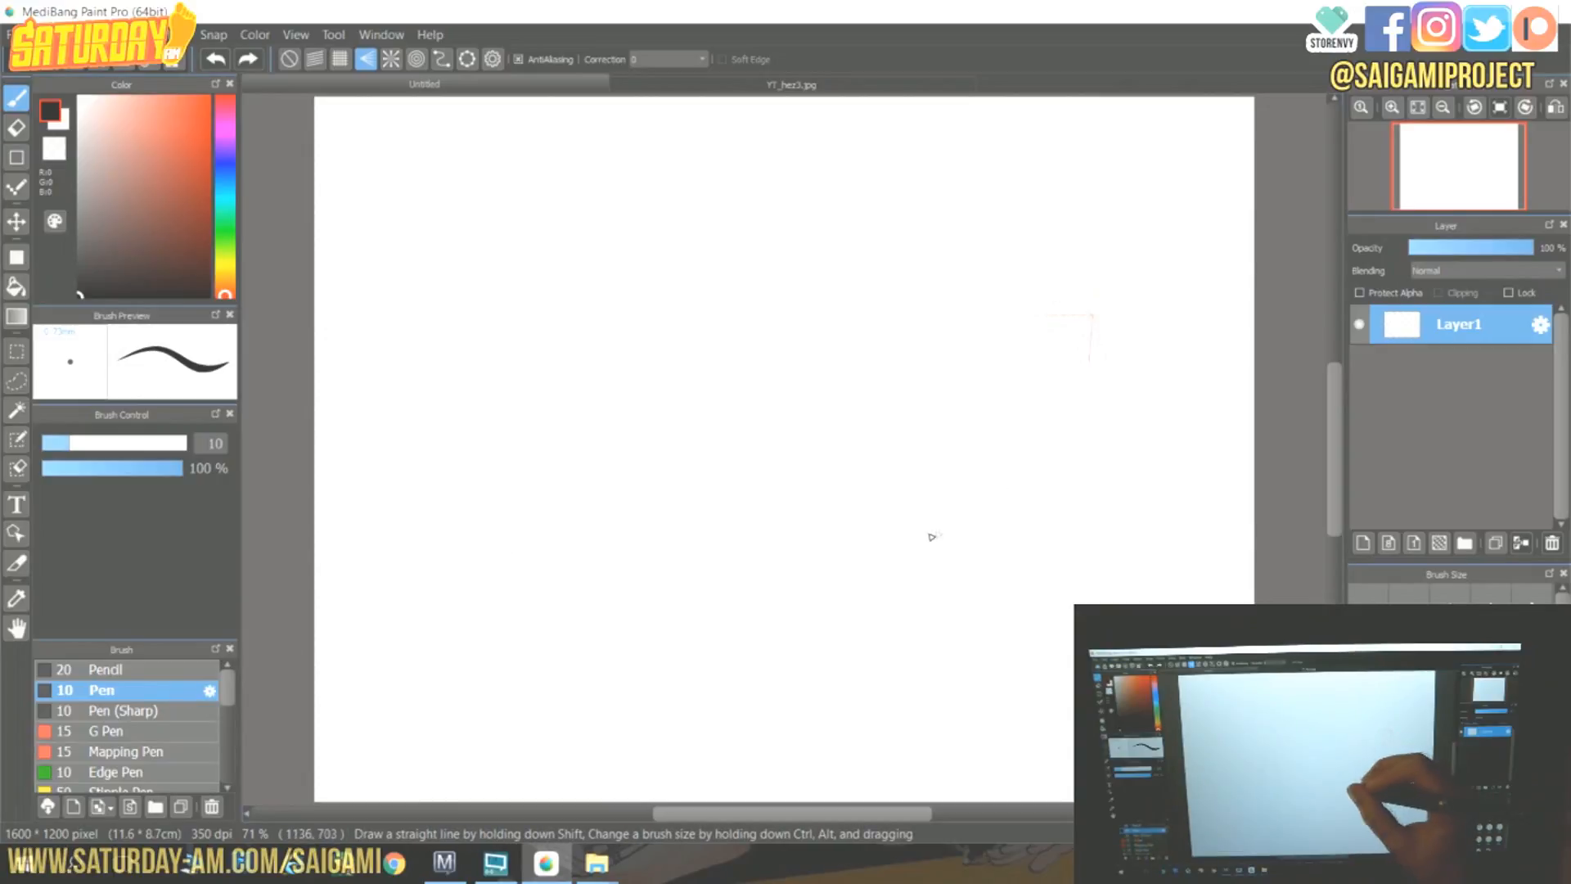
Draw a fan of straight pen lines converging toward the canvas's upper right.
{"action": "left_click_drag", "start_coordinate": [924, 537], "coordinate": [1048, 375]}
{"action": "left_click_drag", "start_coordinate": [1006, 439], "coordinate": [1030, 414]}
{"action": "left_click_drag", "start_coordinate": [916, 592], "coordinate": [1027, 420]}
{"action": "left_click_drag", "start_coordinate": [925, 601], "coordinate": [1032, 458]}
{"action": "left_click_drag", "start_coordinate": [1014, 605], "coordinate": [1064, 603]}
{"action": "left_click_drag", "start_coordinate": [1119, 492], "coordinate": [1115, 467]}
{"action": "left_click_drag", "start_coordinate": [813, 547], "coordinate": [984, 404]}
{"action": "left_click_drag", "start_coordinate": [821, 558], "coordinate": [1007, 390]}
{"action": "left_click_drag", "start_coordinate": [867, 533], "coordinate": [1012, 392]}
{"action": "left_click_drag", "start_coordinate": [900, 503], "coordinate": [1001, 404]}
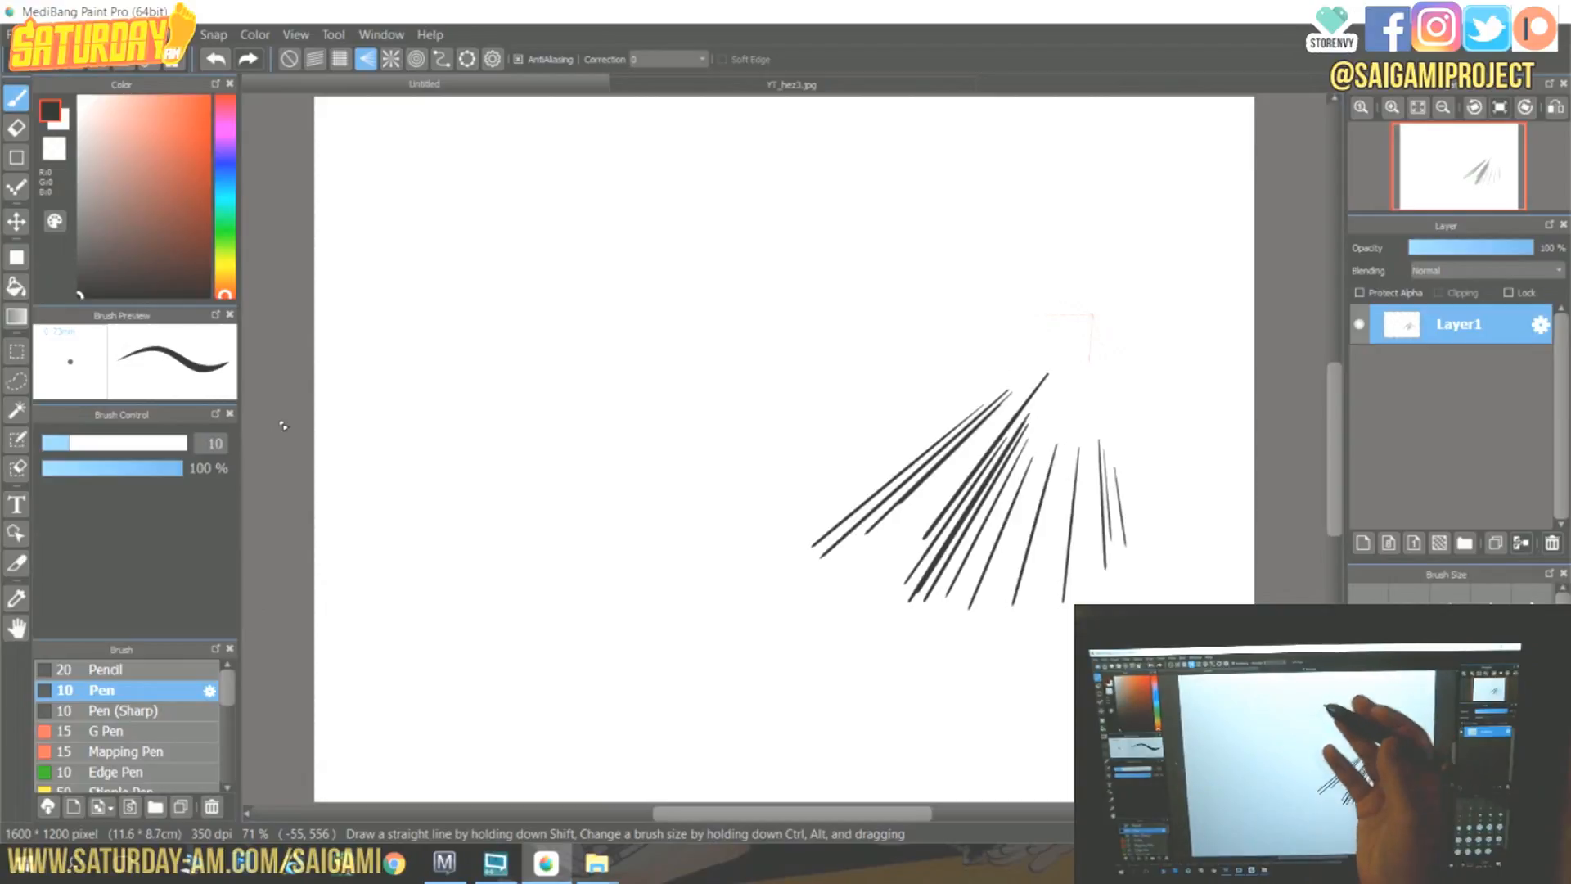
Choose the Speedlines Pen brush and add a new layer.
{"action": "left_click_drag", "start_coordinate": [228, 691], "coordinate": [230, 774]}
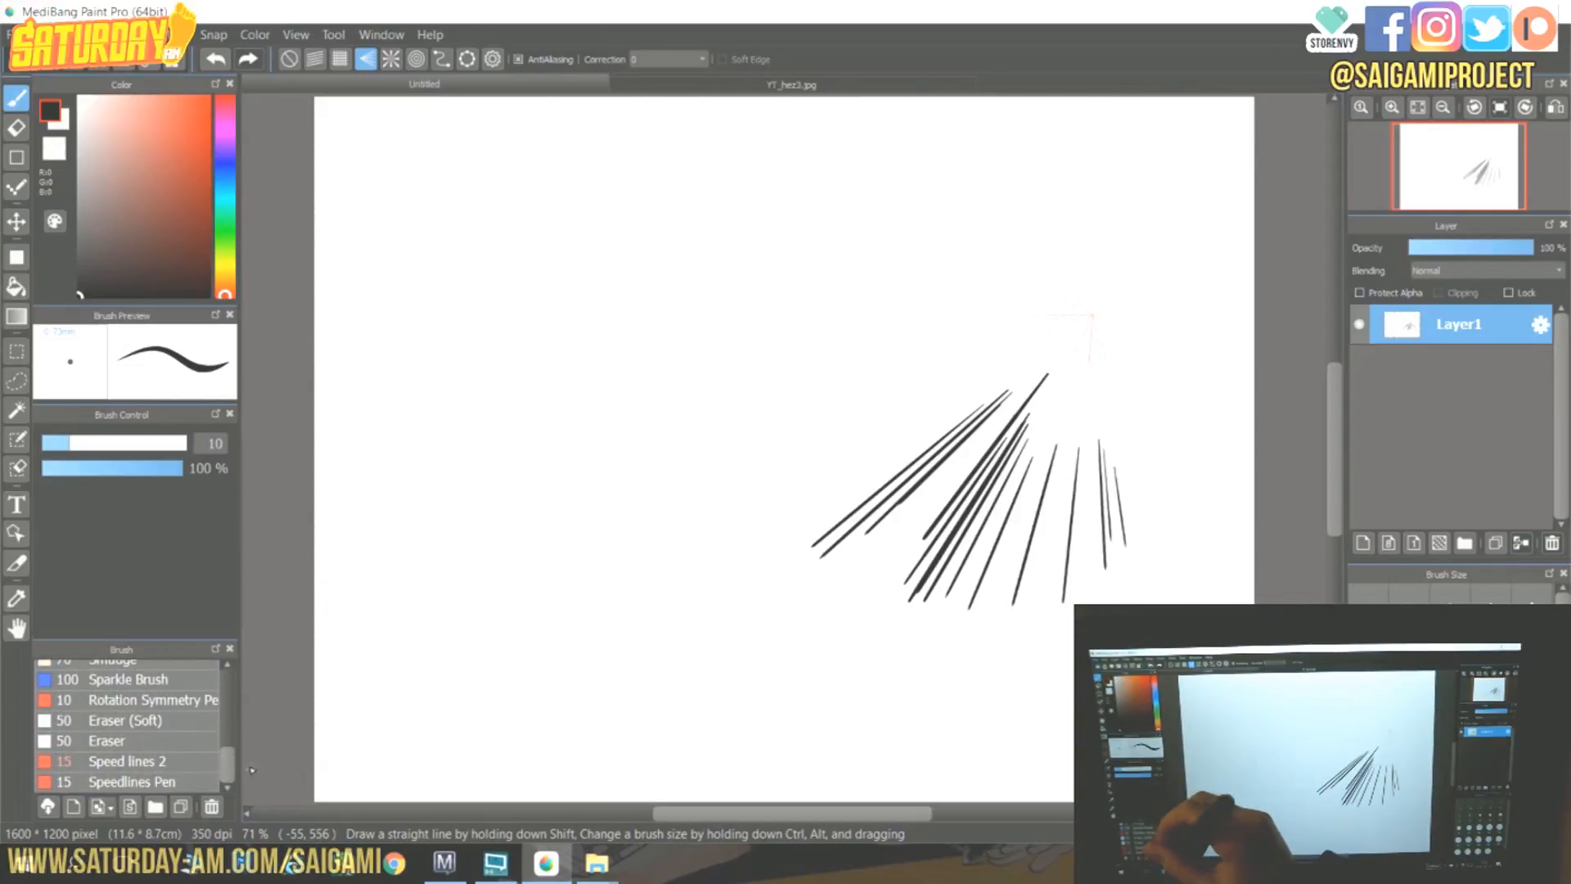
{"action": "left_click", "coordinate": [196, 783]}
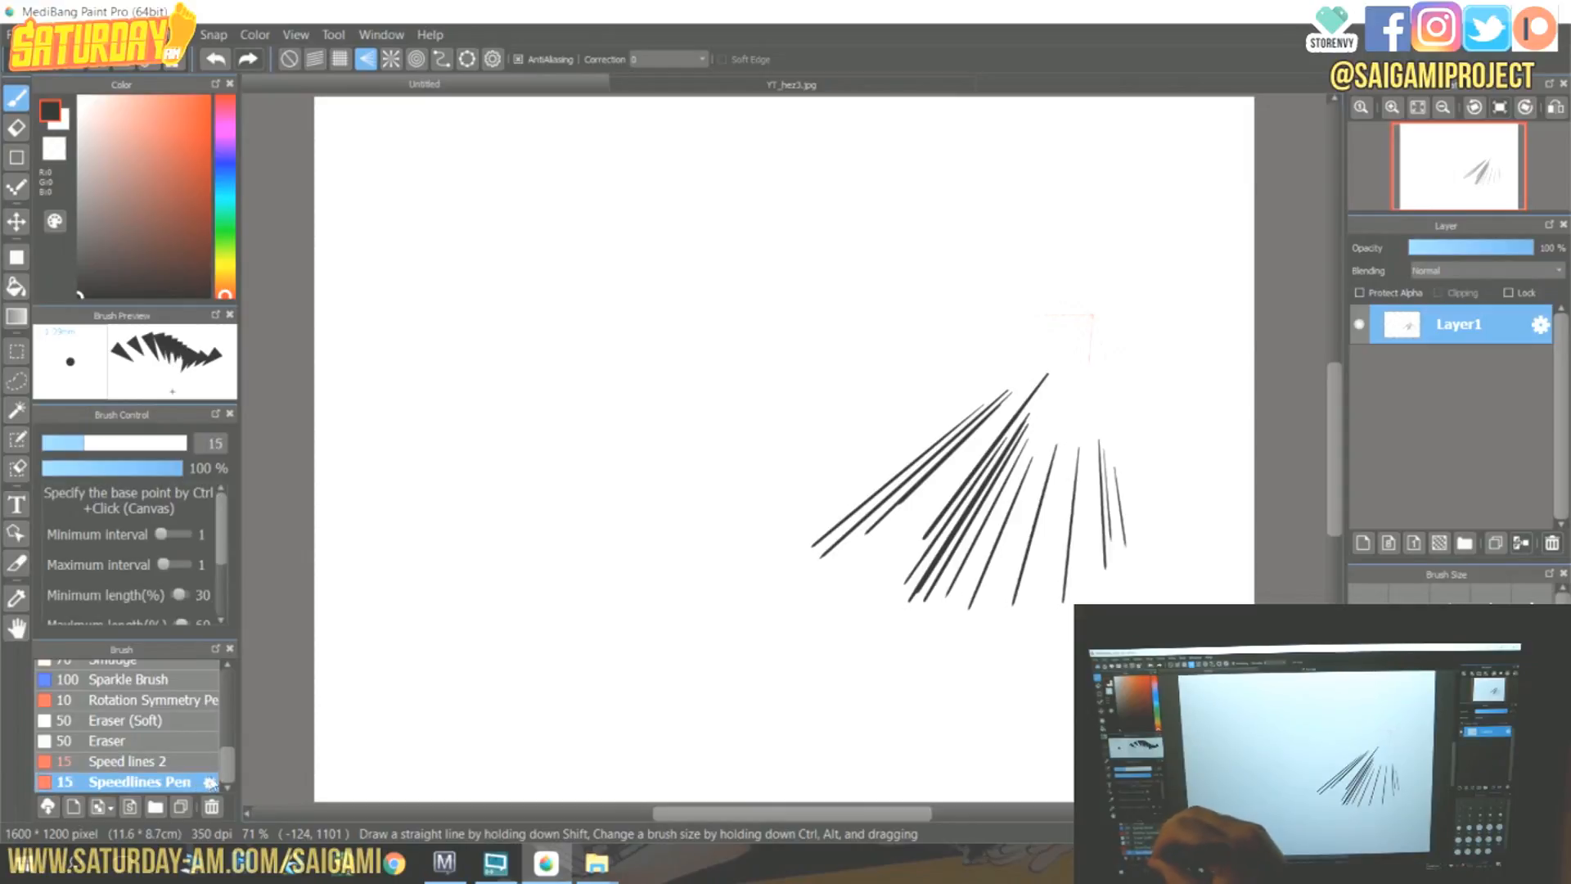
{"action": "left_click", "coordinate": [1365, 543]}
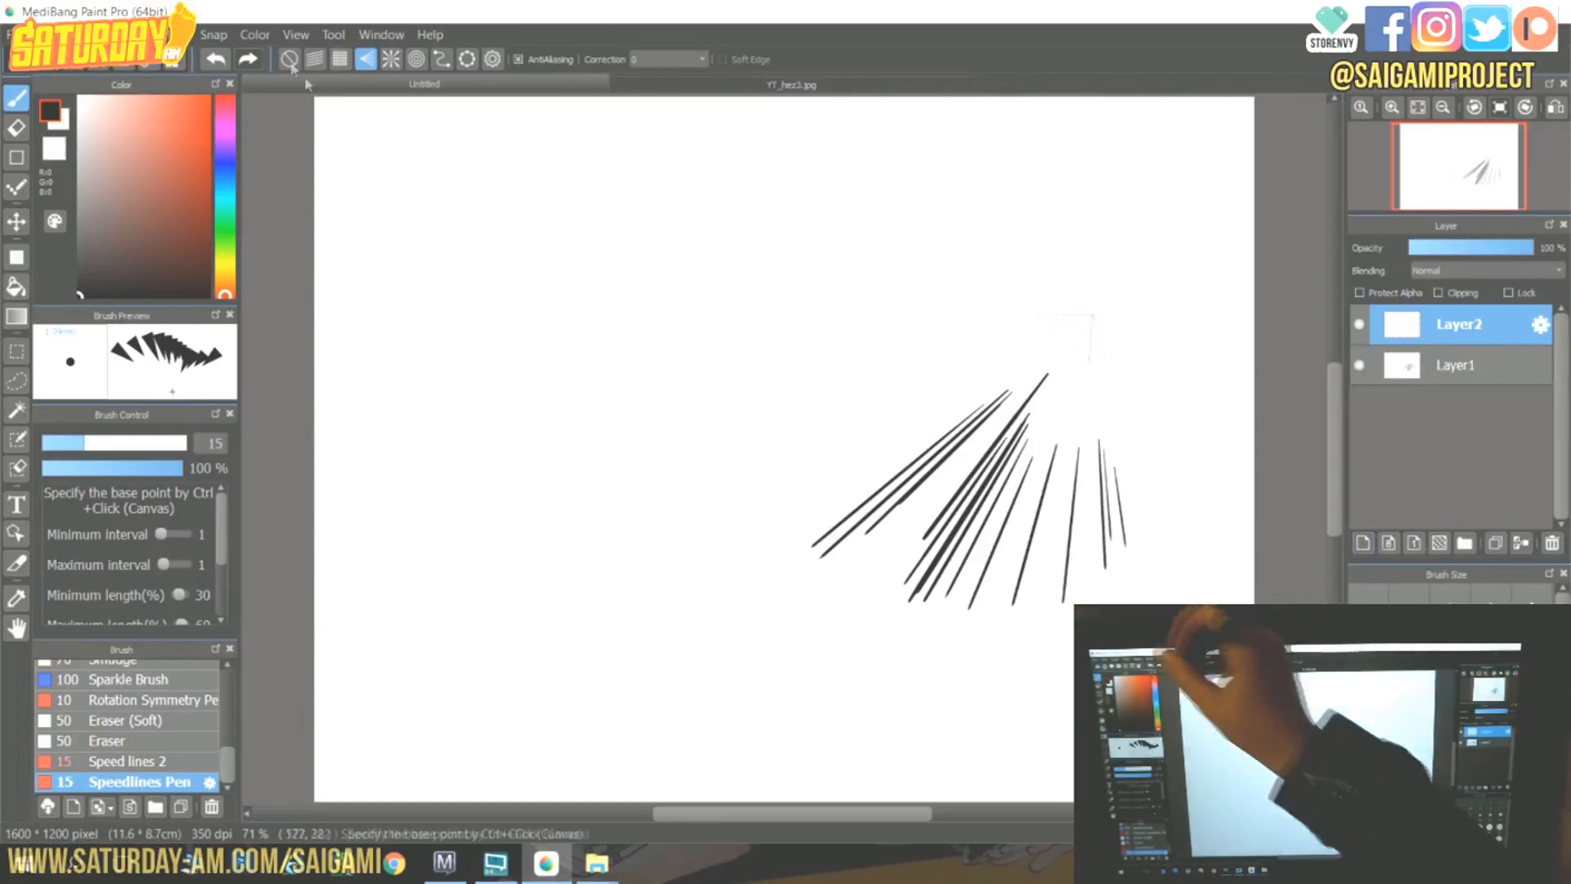
Turn off snapping and draw a large circular speed-line burst and a fan of lines toward the upper right with the Speedlines Pen.
{"action": "left_click", "coordinate": [289, 59]}
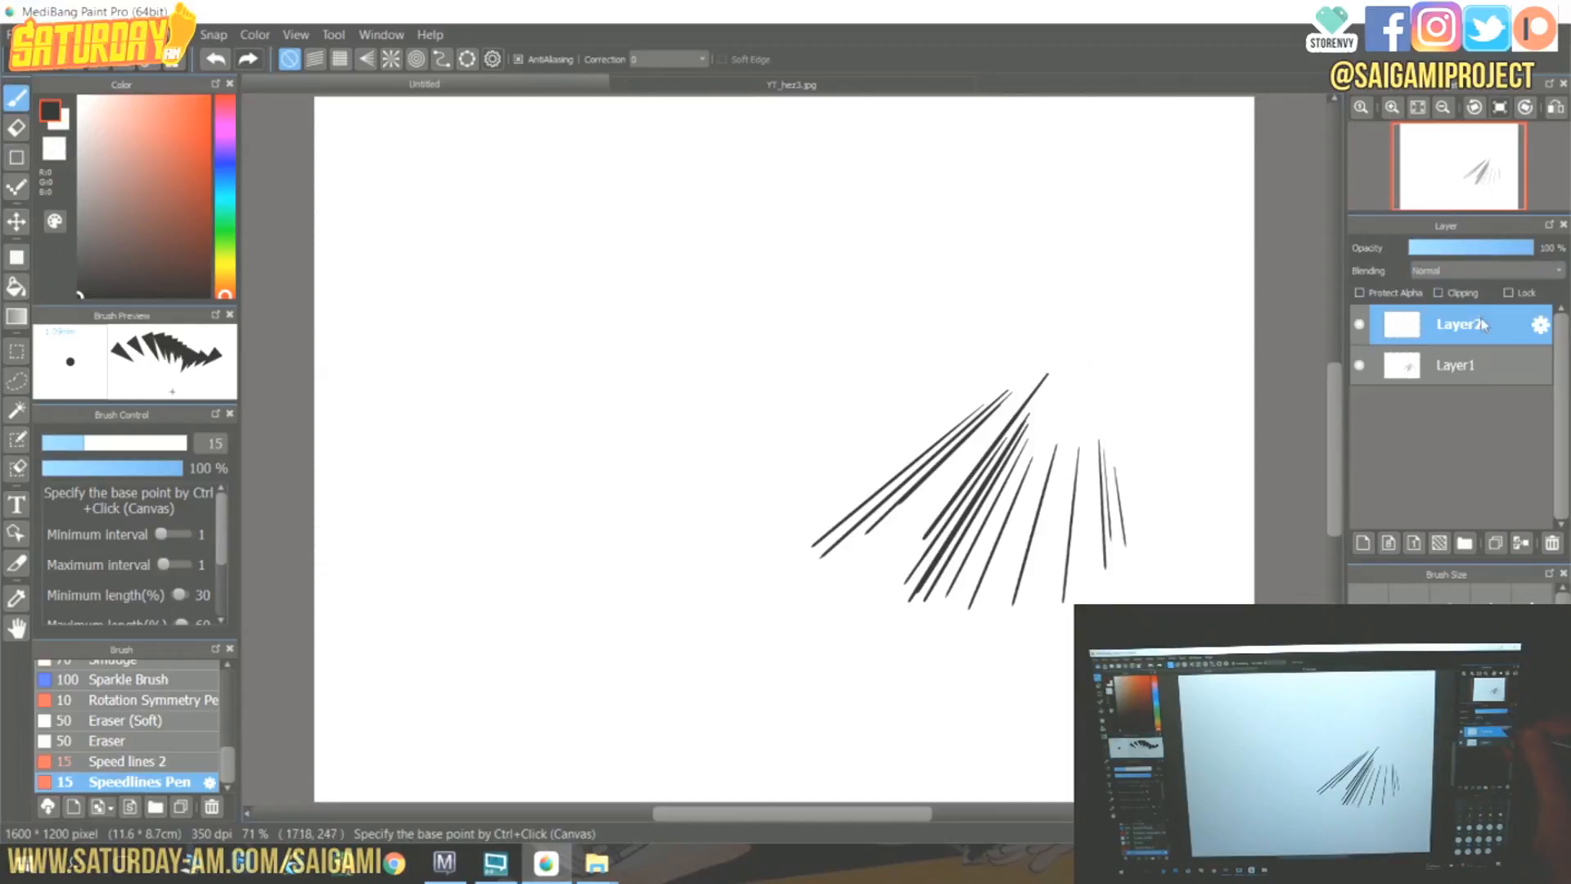
{"action": "mouse_move", "coordinate": [459, 221]}
{"action": "left_mouse_down"}
{"action": "mouse_move", "coordinate": [432, 399]}
{"action": "mouse_move", "coordinate": [484, 551]}
{"action": "mouse_move", "coordinate": [562, 632]}
{"action": "mouse_move", "coordinate": [680, 666]}
{"action": "mouse_move", "coordinate": [761, 649]}
{"action": "mouse_move", "coordinate": [841, 595]}
{"action": "mouse_move", "coordinate": [893, 506]}
{"action": "mouse_move", "coordinate": [904, 400]}
{"action": "mouse_move", "coordinate": [876, 306]}
{"action": "mouse_move", "coordinate": [800, 230]}
{"action": "mouse_move", "coordinate": [693, 182]}
{"action": "mouse_move", "coordinate": [593, 170]}
{"action": "mouse_move", "coordinate": [467, 203]}
{"action": "mouse_move", "coordinate": [441, 249]}
{"action": "mouse_move", "coordinate": [435, 334]}
{"action": "mouse_move", "coordinate": [458, 438]}
{"action": "mouse_move", "coordinate": [523, 556]}
{"action": "mouse_move", "coordinate": [624, 652]}
{"action": "mouse_move", "coordinate": [556, 628]}
{"action": "mouse_move", "coordinate": [447, 329]}
{"action": "mouse_move", "coordinate": [440, 364]}
{"action": "mouse_move", "coordinate": [483, 552]}
{"action": "mouse_move", "coordinate": [465, 229]}
{"action": "mouse_move", "coordinate": [424, 346]}
{"action": "mouse_move", "coordinate": [521, 194]}
{"action": "mouse_move", "coordinate": [568, 186]}
{"action": "mouse_move", "coordinate": [488, 207]}
{"action": "mouse_move", "coordinate": [641, 164]}
{"action": "mouse_move", "coordinate": [717, 162]}
{"action": "mouse_move", "coordinate": [801, 183]}
{"action": "mouse_move", "coordinate": [735, 170]}
{"action": "mouse_move", "coordinate": [730, 186]}
{"action": "mouse_move", "coordinate": [851, 208]}
{"action": "mouse_move", "coordinate": [819, 198]}
{"action": "mouse_move", "coordinate": [860, 235]}
{"action": "mouse_move", "coordinate": [816, 222]}
{"action": "mouse_move", "coordinate": [864, 253]}
{"action": "mouse_move", "coordinate": [905, 320]}
{"action": "mouse_move", "coordinate": [881, 555]}
{"action": "mouse_move", "coordinate": [873, 347]}
{"action": "mouse_move", "coordinate": [895, 527]}
{"action": "mouse_move", "coordinate": [862, 608]}
{"action": "mouse_move", "coordinate": [733, 663]}
{"action": "mouse_move", "coordinate": [613, 643]}
{"action": "mouse_move", "coordinate": [825, 638]}
{"action": "mouse_move", "coordinate": [904, 587]}
{"action": "mouse_move", "coordinate": [799, 635]}
{"action": "mouse_move", "coordinate": [610, 628]}
{"action": "mouse_move", "coordinate": [515, 560]}
{"action": "left_mouse_up"}
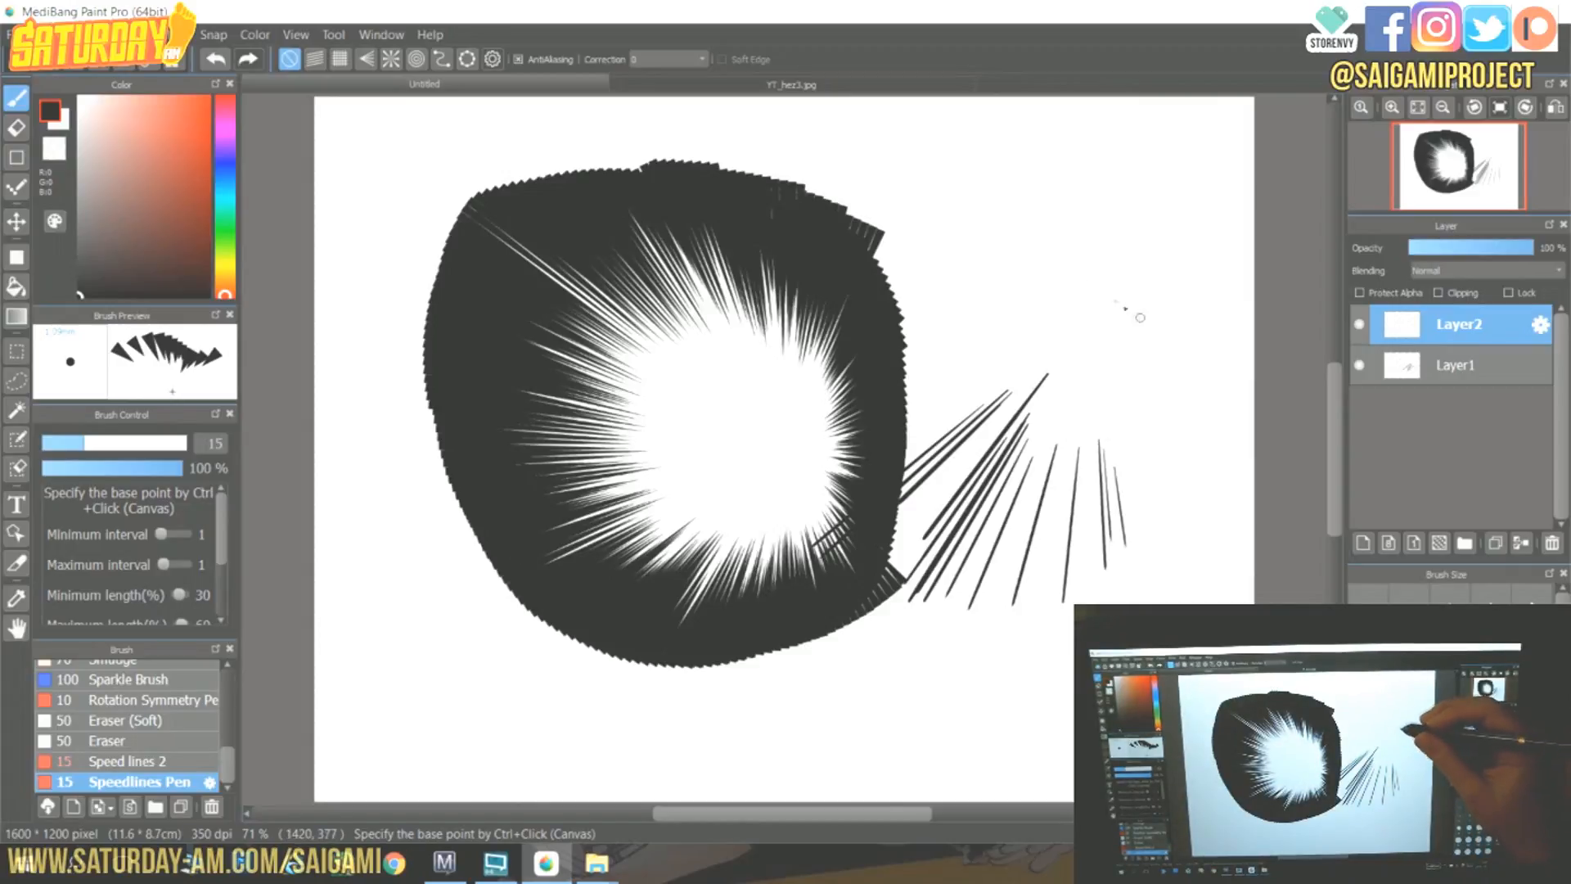
{"action": "mouse_move", "coordinate": [914, 240]}
{"action": "left_mouse_down"}
{"action": "mouse_move", "coordinate": [938, 195]}
{"action": "mouse_move", "coordinate": [1034, 129]}
{"action": "mouse_move", "coordinate": [1105, 144]}
{"action": "mouse_move", "coordinate": [1167, 214]}
{"action": "mouse_move", "coordinate": [1219, 401]}
{"action": "left_mouse_up"}
{"action": "scroll", "coordinate": [225, 515], "scroll_direction": "down", "scroll_amount": 2}
{"action": "scroll", "coordinate": [226, 504], "scroll_direction": "up", "scroll_amount": 2}
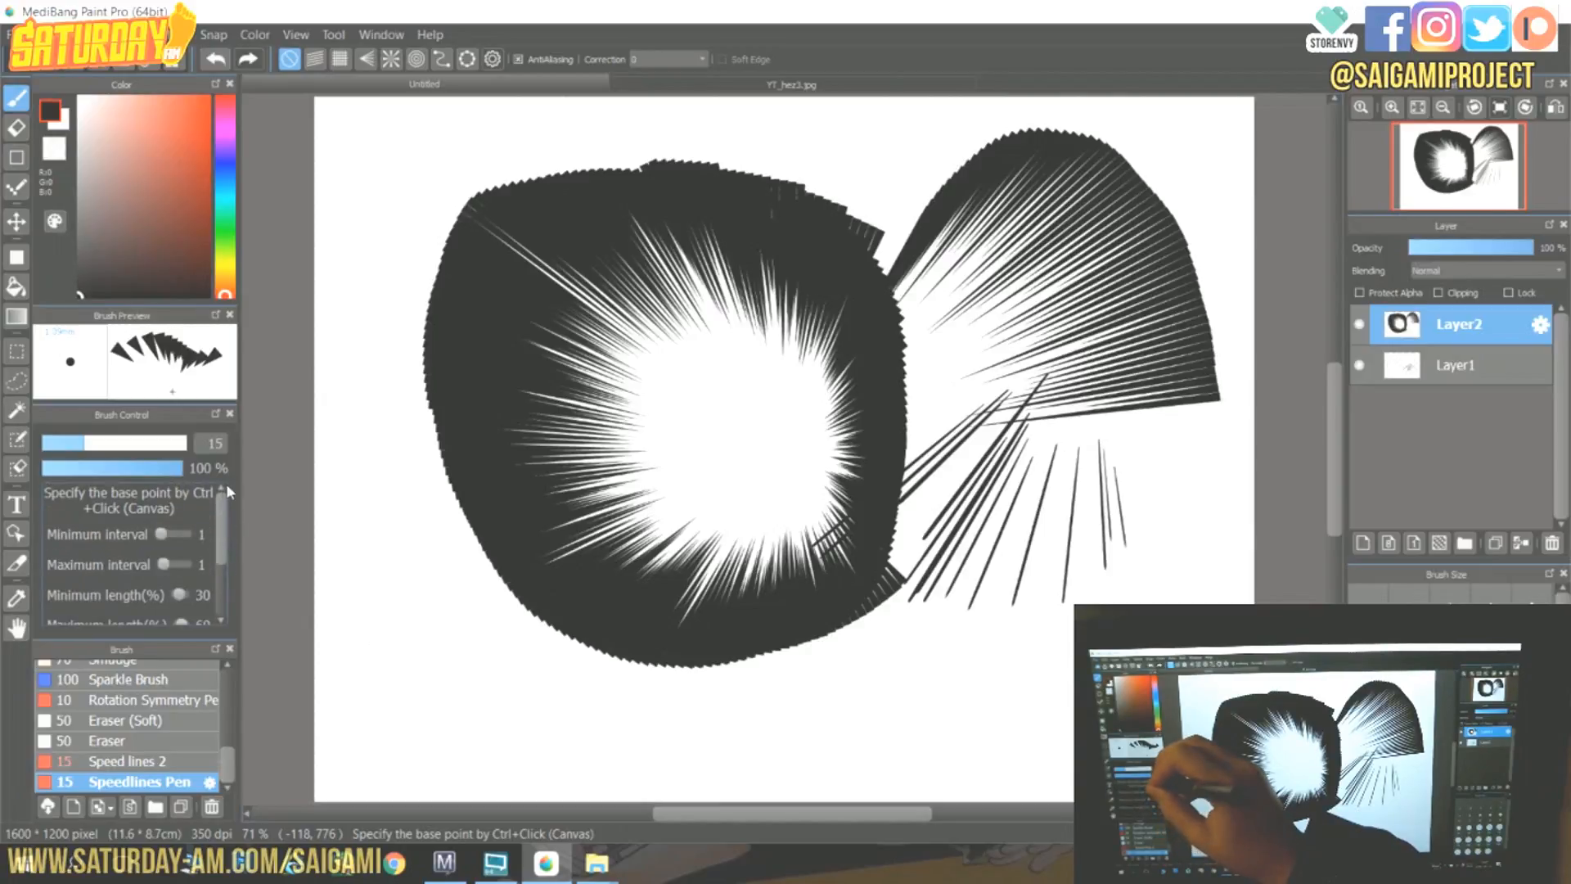
Choose the Speed lines 2 brush and draw a cluster of speed lines at the lower right.
{"action": "left_click", "coordinate": [187, 766]}
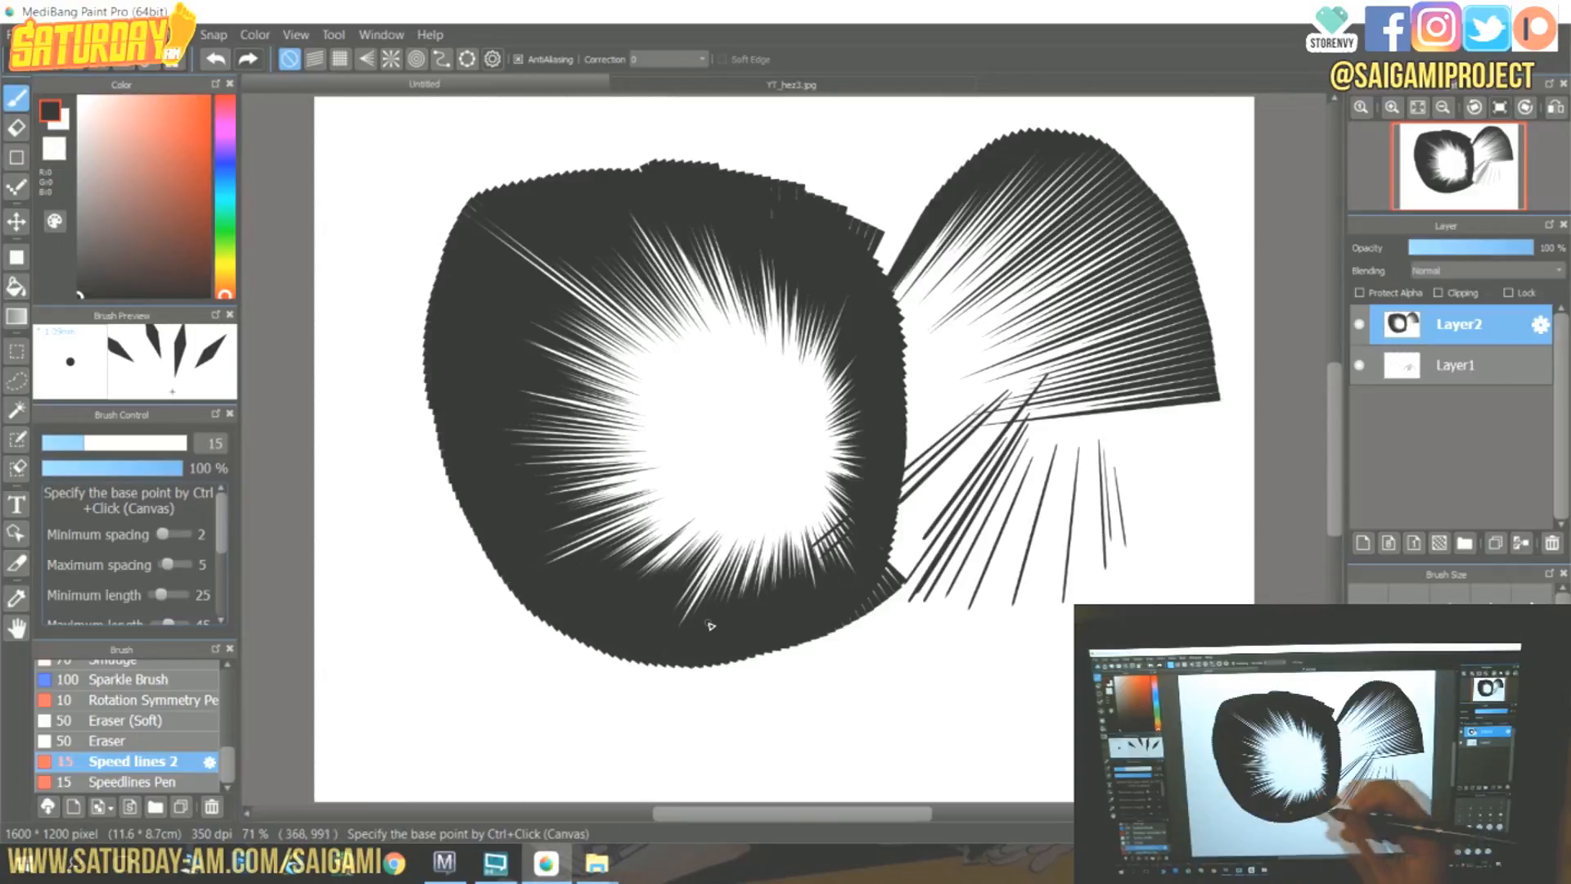
{"action": "mouse_move", "coordinate": [1042, 716]}
{"action": "left_mouse_down"}
{"action": "mouse_move", "coordinate": [1084, 700]}
{"action": "mouse_move", "coordinate": [1148, 610]}
{"action": "mouse_move", "coordinate": [1141, 557]}
{"action": "mouse_move", "coordinate": [1101, 691]}
{"action": "mouse_move", "coordinate": [1148, 606]}
{"action": "mouse_move", "coordinate": [1089, 416]}
{"action": "left_mouse_up"}
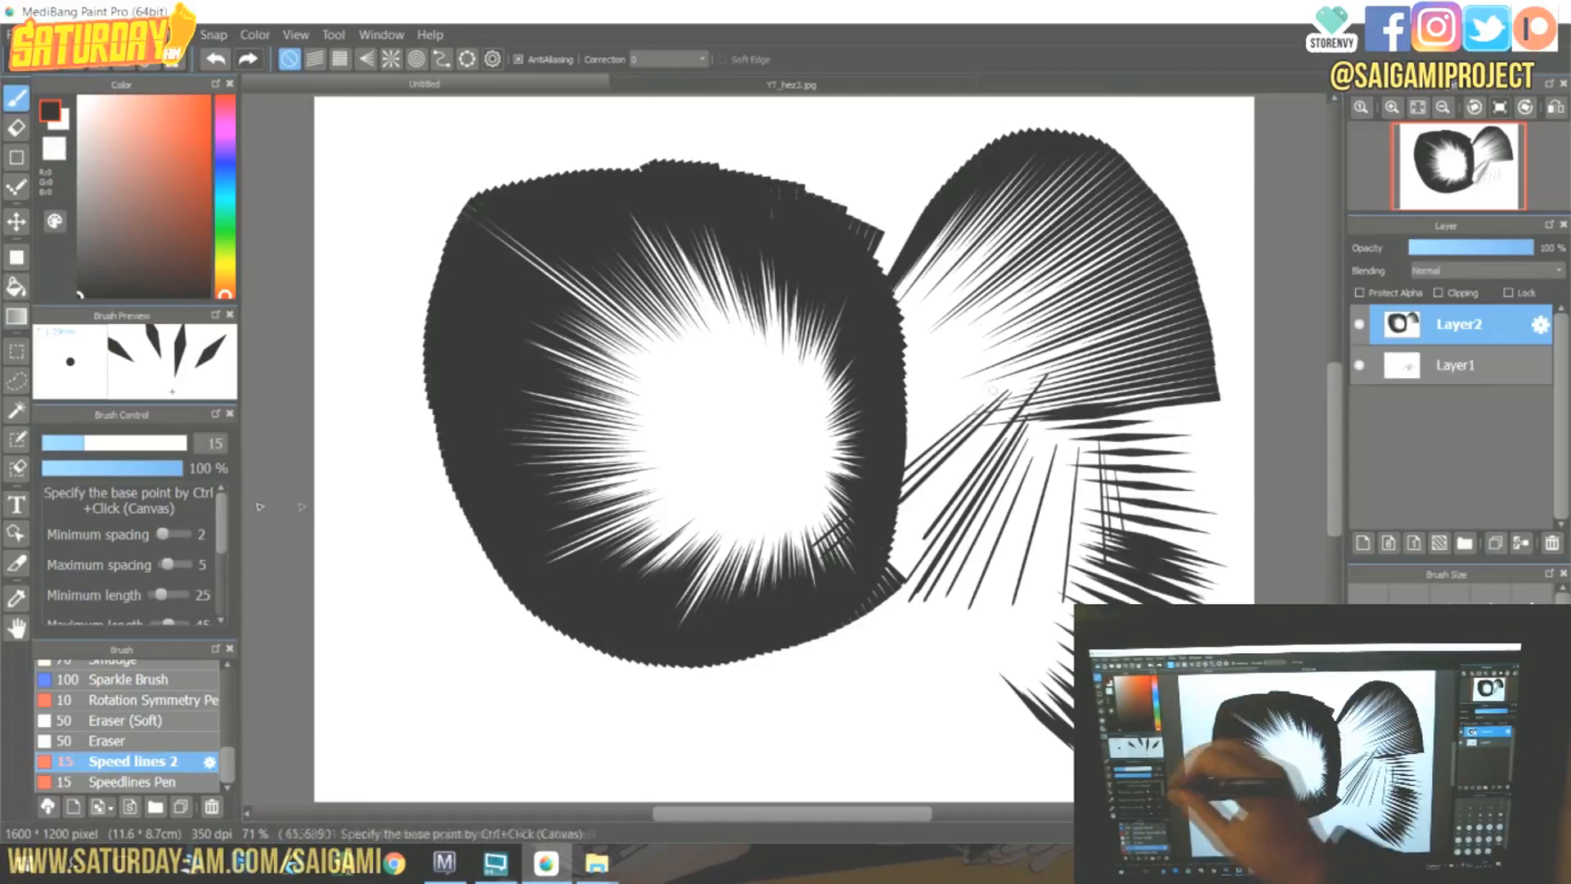
Set Speed lines 2's minimum spacing to 1 and minimum length to 74, and draw a wide ring of speed lines around the drawing.
{"action": "left_click_drag", "start_coordinate": [187, 536], "coordinate": [181, 536]}
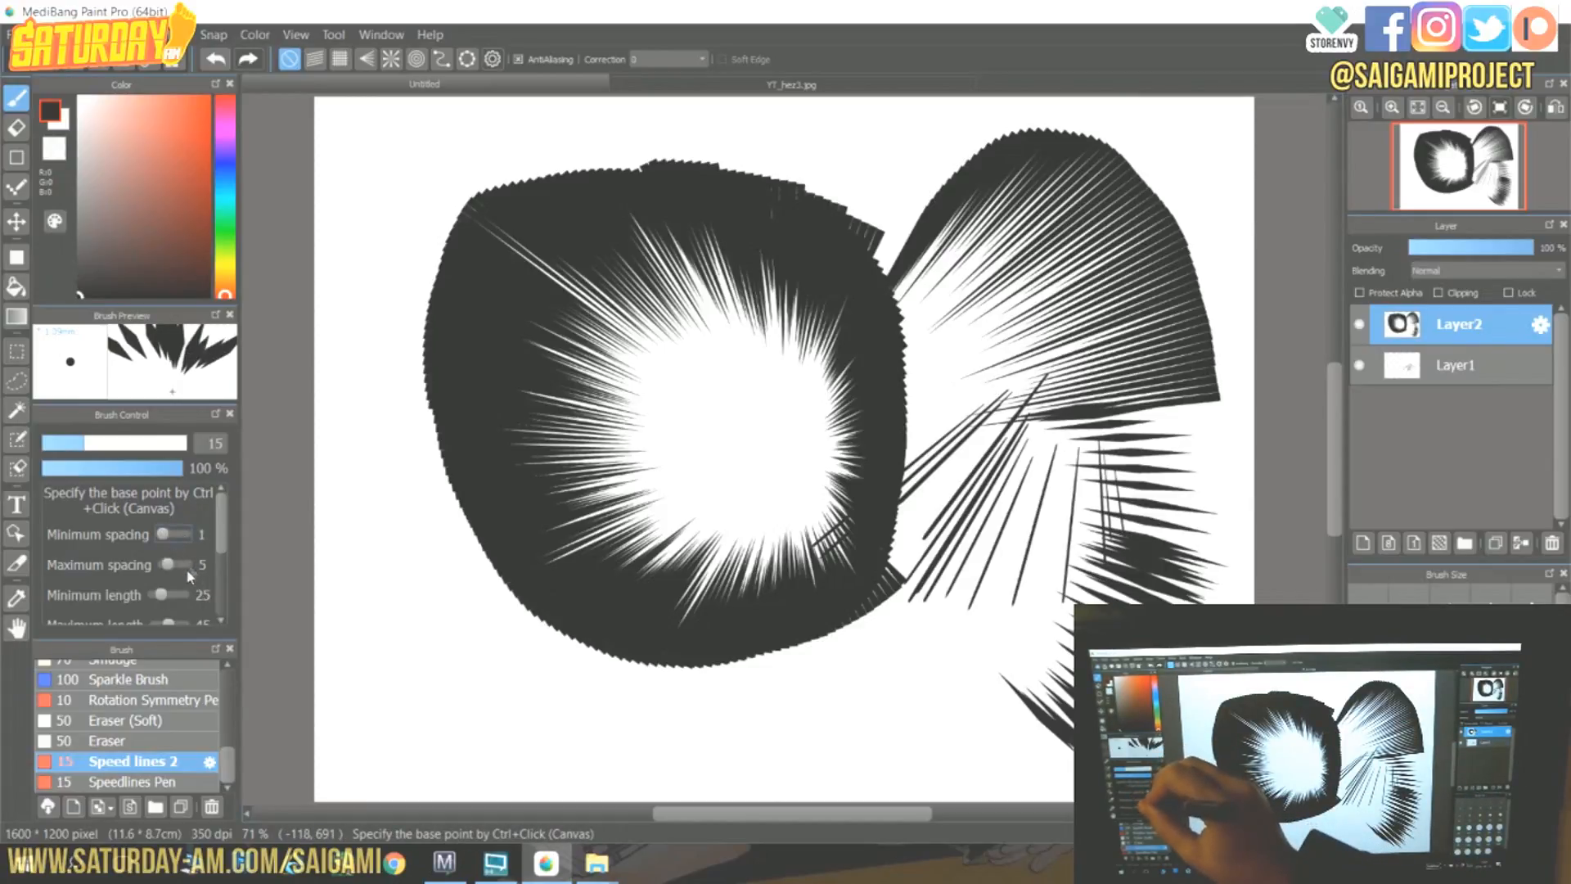
{"action": "left_click_drag", "start_coordinate": [167, 594], "coordinate": [175, 595]}
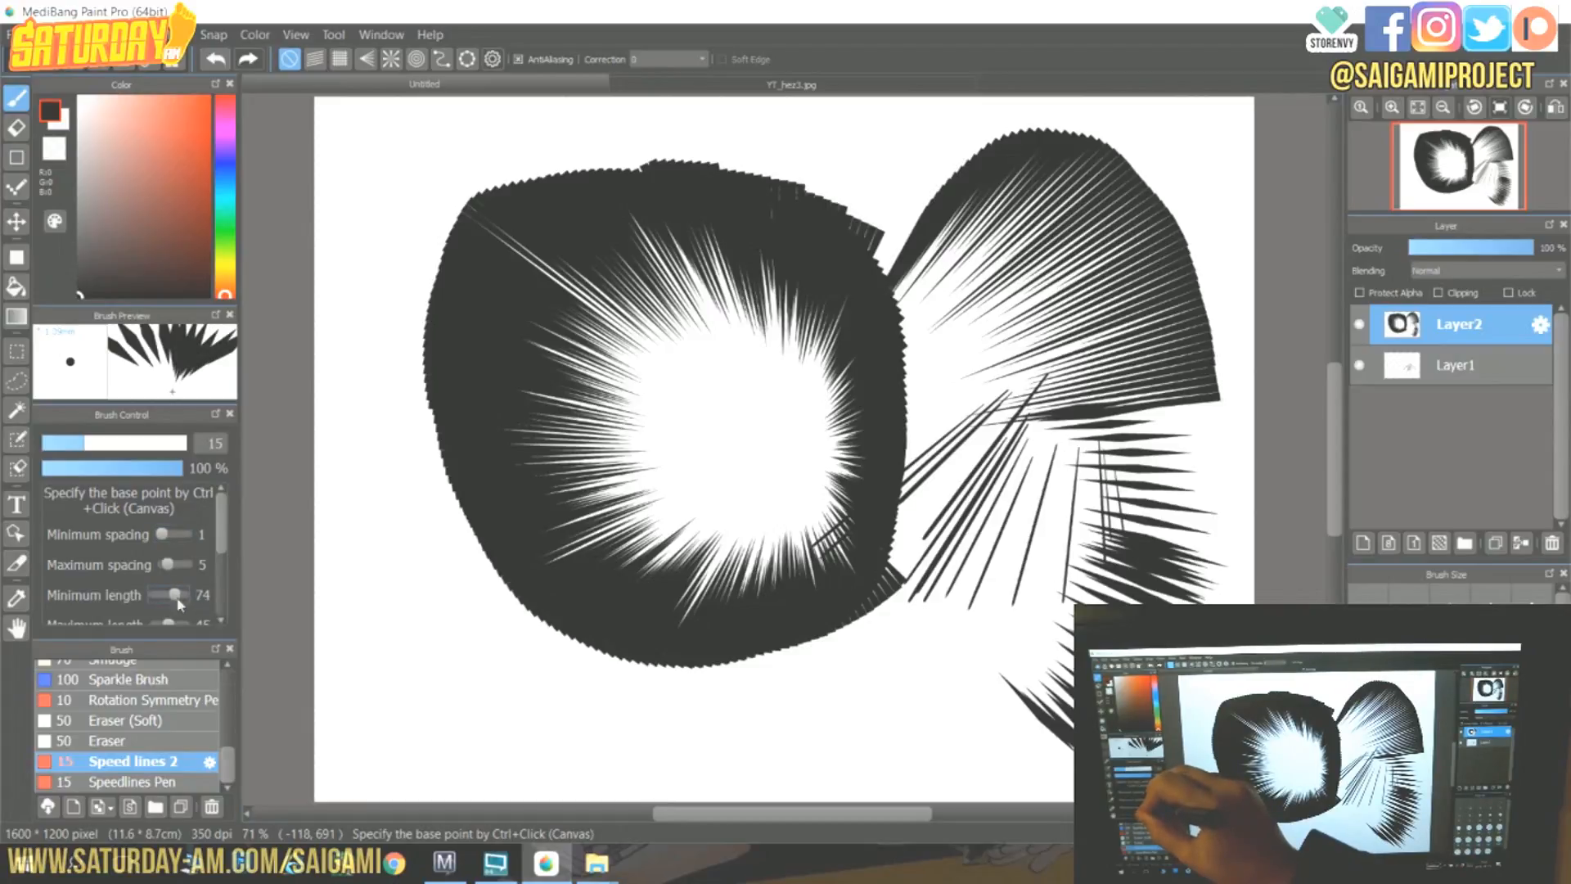
{"action": "mouse_move", "coordinate": [369, 631]}
{"action": "left_mouse_down"}
{"action": "mouse_move", "coordinate": [413, 715]}
{"action": "mouse_move", "coordinate": [497, 754]}
{"action": "mouse_move", "coordinate": [580, 755]}
{"action": "mouse_move", "coordinate": [521, 746]}
{"action": "mouse_move", "coordinate": [336, 593]}
{"action": "mouse_move", "coordinate": [311, 403]}
{"action": "mouse_move", "coordinate": [355, 249]}
{"action": "mouse_move", "coordinate": [334, 543]}
{"action": "mouse_move", "coordinate": [531, 733]}
{"action": "mouse_move", "coordinate": [853, 675]}
{"action": "mouse_move", "coordinate": [848, 690]}
{"action": "mouse_move", "coordinate": [538, 746]}
{"action": "mouse_move", "coordinate": [306, 446]}
{"action": "mouse_move", "coordinate": [384, 209]}
{"action": "mouse_move", "coordinate": [549, 115]}
{"action": "mouse_move", "coordinate": [404, 237]}
{"action": "mouse_move", "coordinate": [342, 258]}
{"action": "mouse_move", "coordinate": [471, 123]}
{"action": "mouse_move", "coordinate": [683, 110]}
{"action": "mouse_move", "coordinate": [896, 185]}
{"action": "mouse_move", "coordinate": [735, 117]}
{"action": "mouse_move", "coordinate": [912, 175]}
{"action": "mouse_move", "coordinate": [847, 139]}
{"action": "mouse_move", "coordinate": [822, 133]}
{"action": "mouse_move", "coordinate": [929, 169]}
{"action": "mouse_move", "coordinate": [818, 140]}
{"action": "mouse_move", "coordinate": [1060, 250]}
{"action": "mouse_move", "coordinate": [972, 177]}
{"action": "mouse_move", "coordinate": [1004, 191]}
{"action": "mouse_move", "coordinate": [1108, 565]}
{"action": "mouse_move", "coordinate": [1036, 661]}
{"action": "mouse_move", "coordinate": [965, 711]}
{"action": "mouse_move", "coordinate": [931, 716]}
{"action": "mouse_move", "coordinate": [898, 685]}
{"action": "left_mouse_up"}
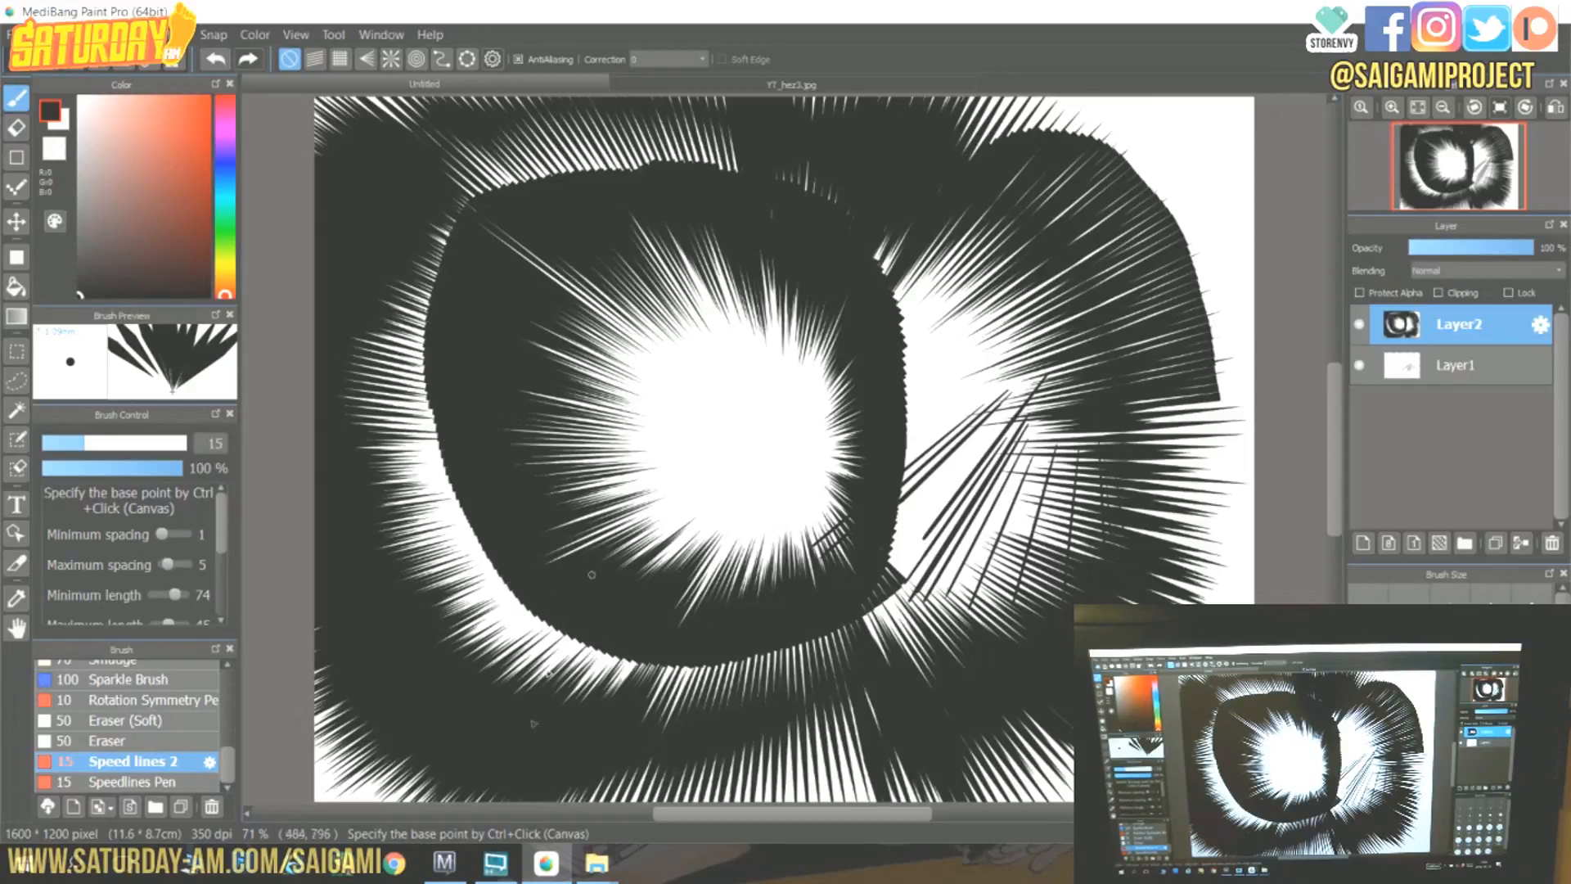
Switch to the photo viewer showing a finished manga page.
{"action": "left_click", "coordinate": [444, 863]}
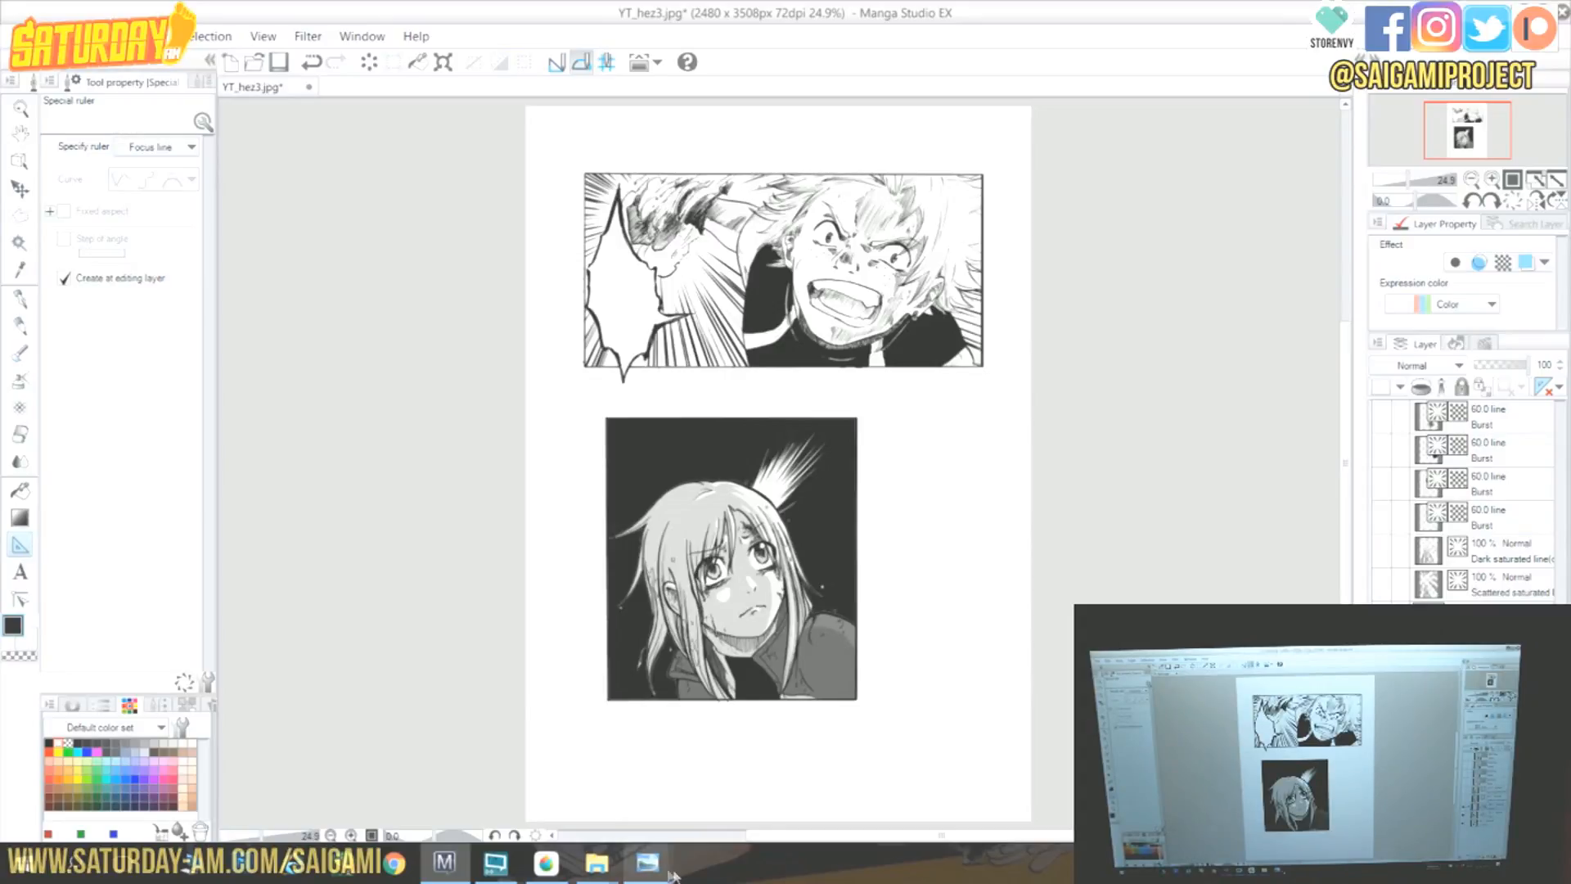
{"action": "mouse_move", "coordinate": [647, 862]}
{"action": "left_click", "coordinate": [581, 771]}
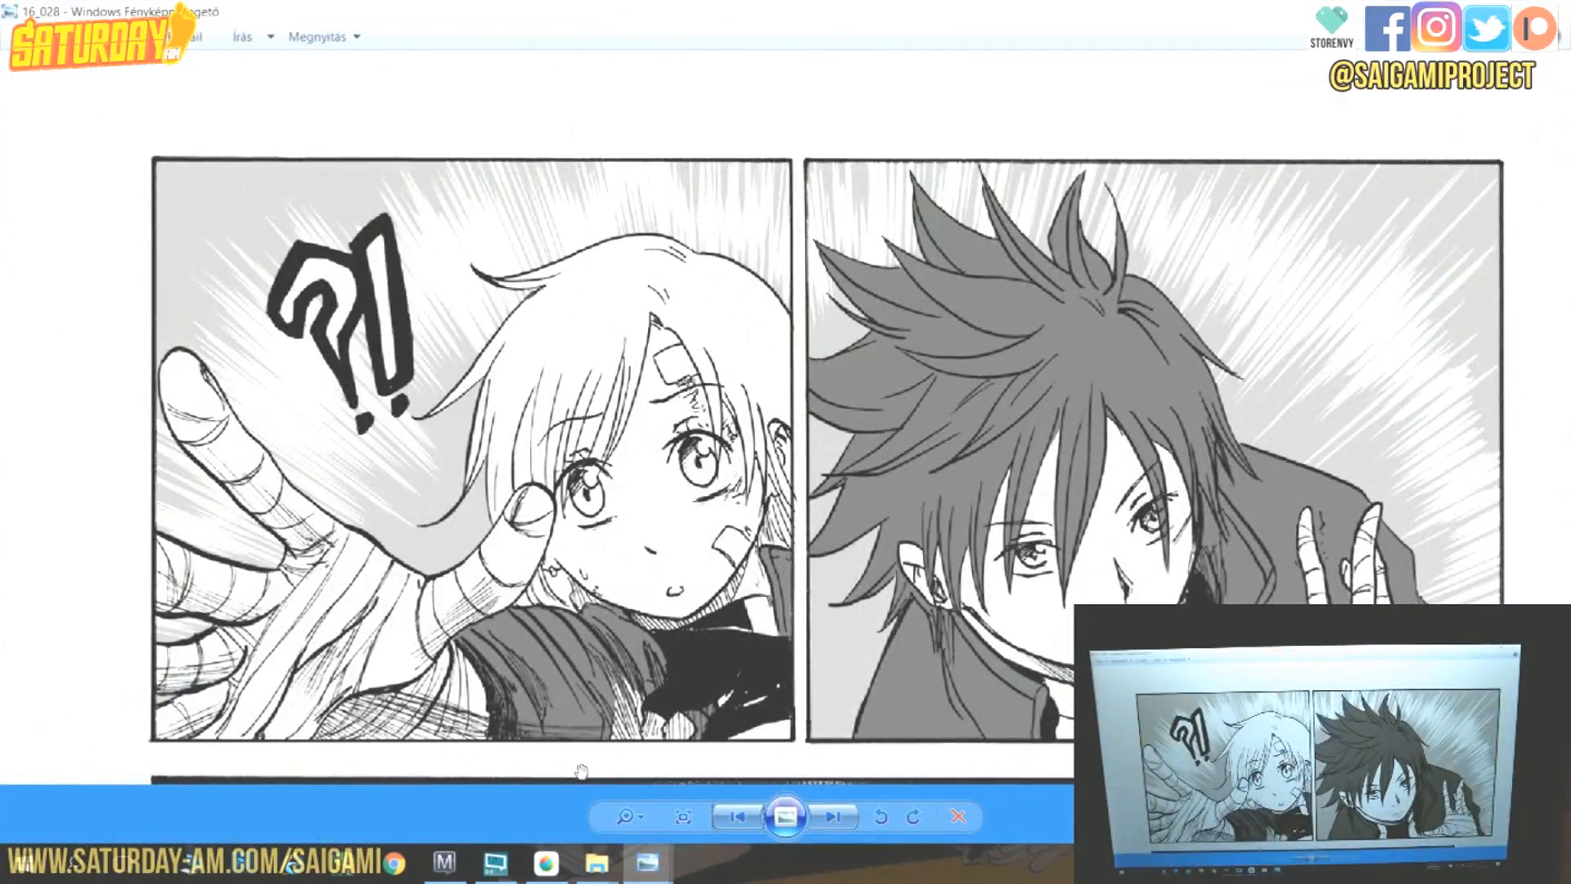
Browse the finished manga pages to examine their speed-line effects and return to Manga Studio.
{"action": "scroll", "coordinate": [606, 659], "scroll_direction": "down", "scroll_amount": 1}
{"action": "scroll", "coordinate": [604, 641], "scroll_direction": "down", "scroll_amount": 1}
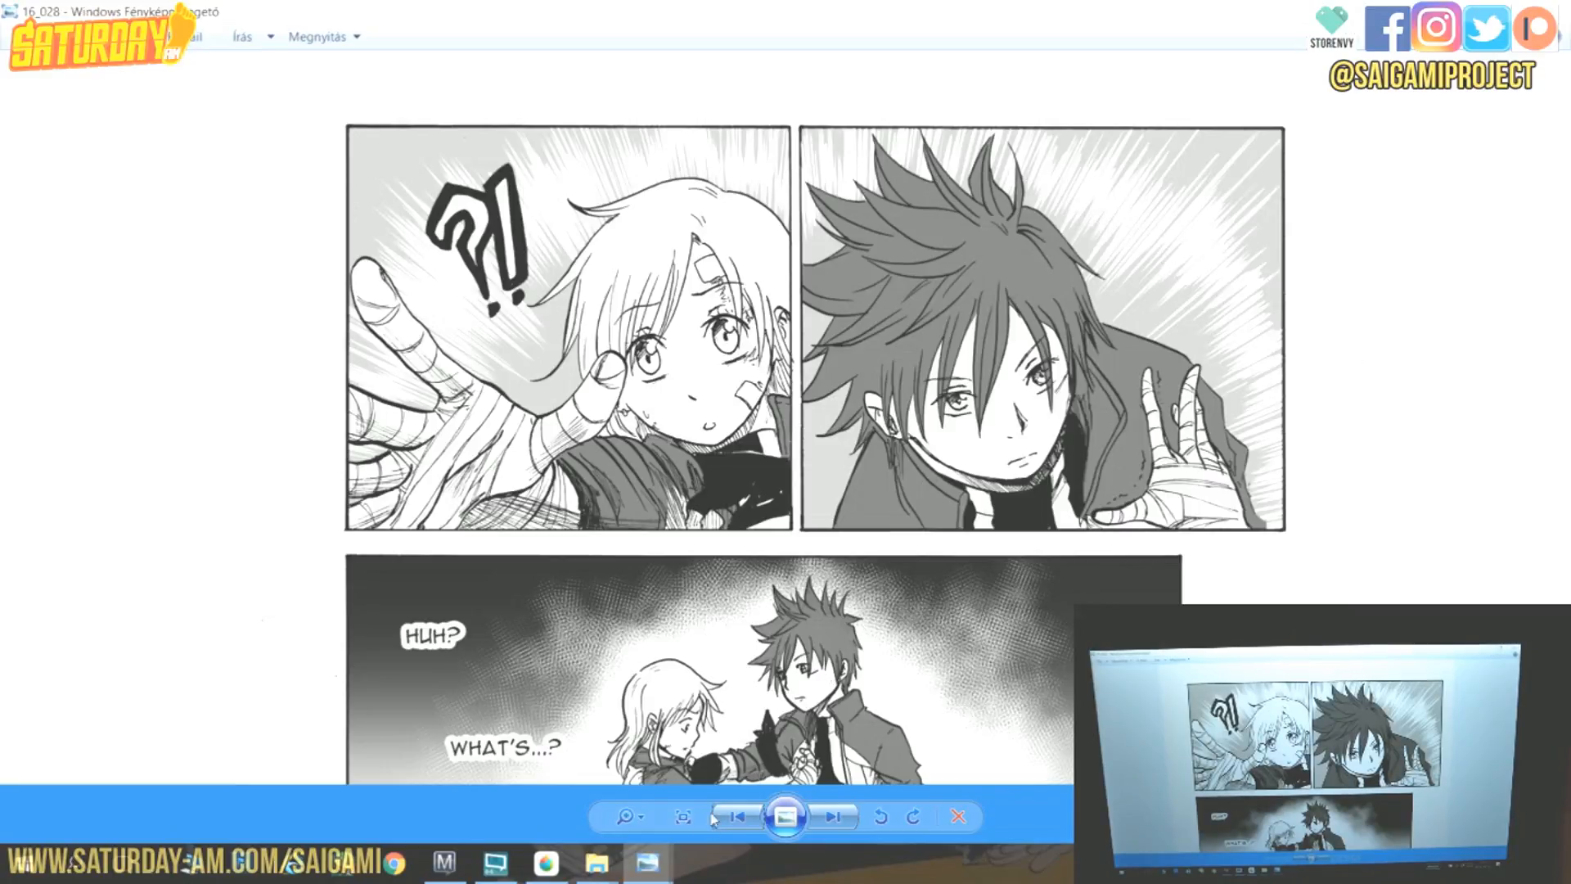
{"action": "mouse_move", "coordinate": [659, 869]}
{"action": "left_click", "coordinate": [766, 768]}
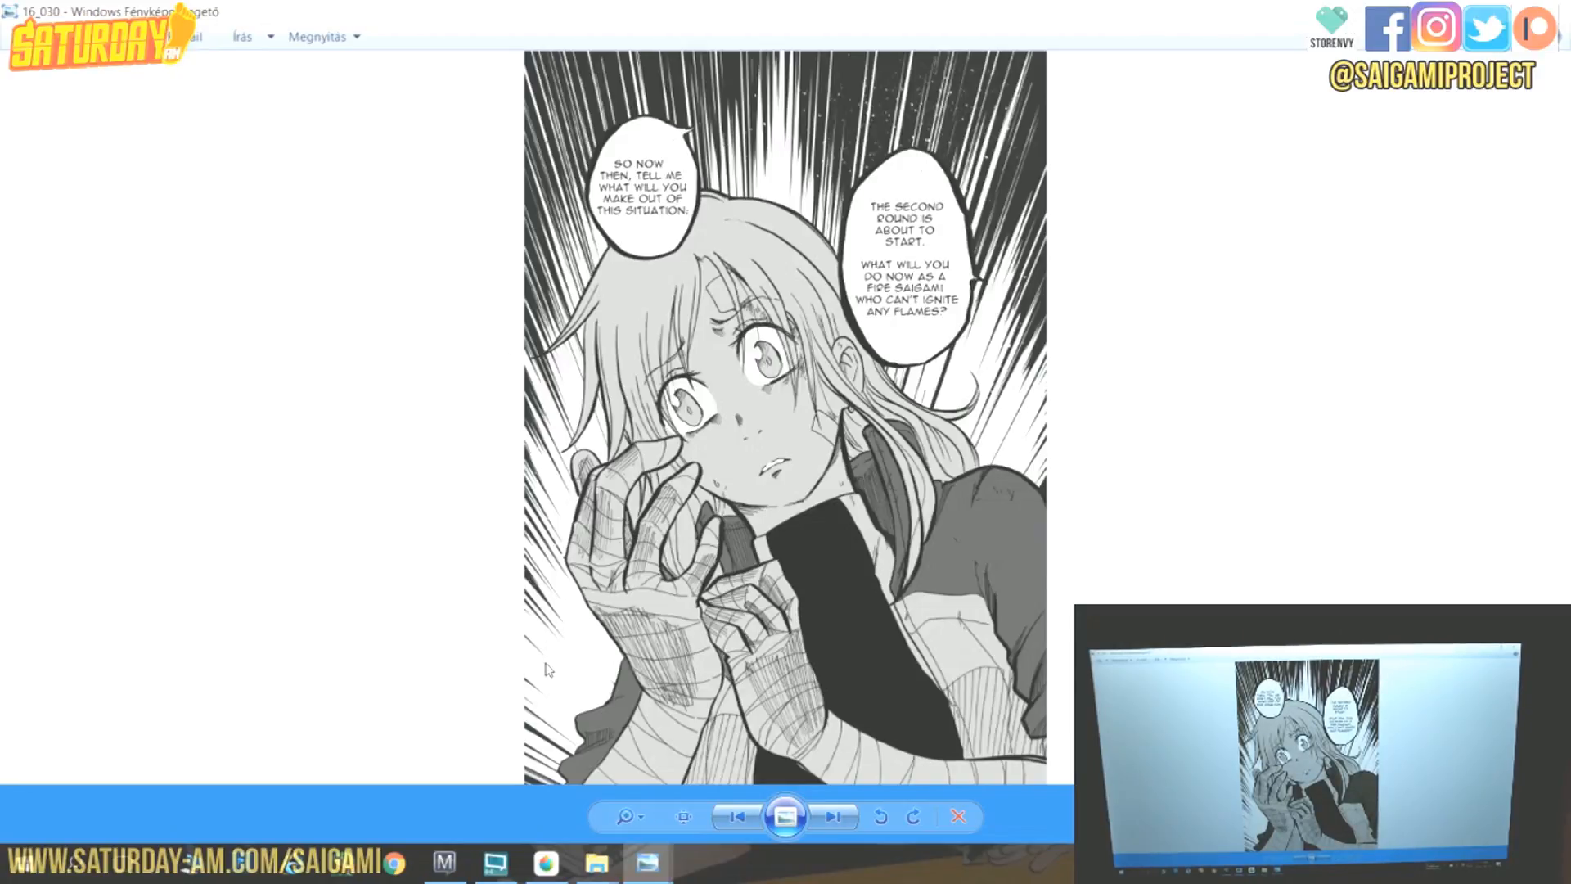
{"action": "left_click", "coordinate": [442, 865]}
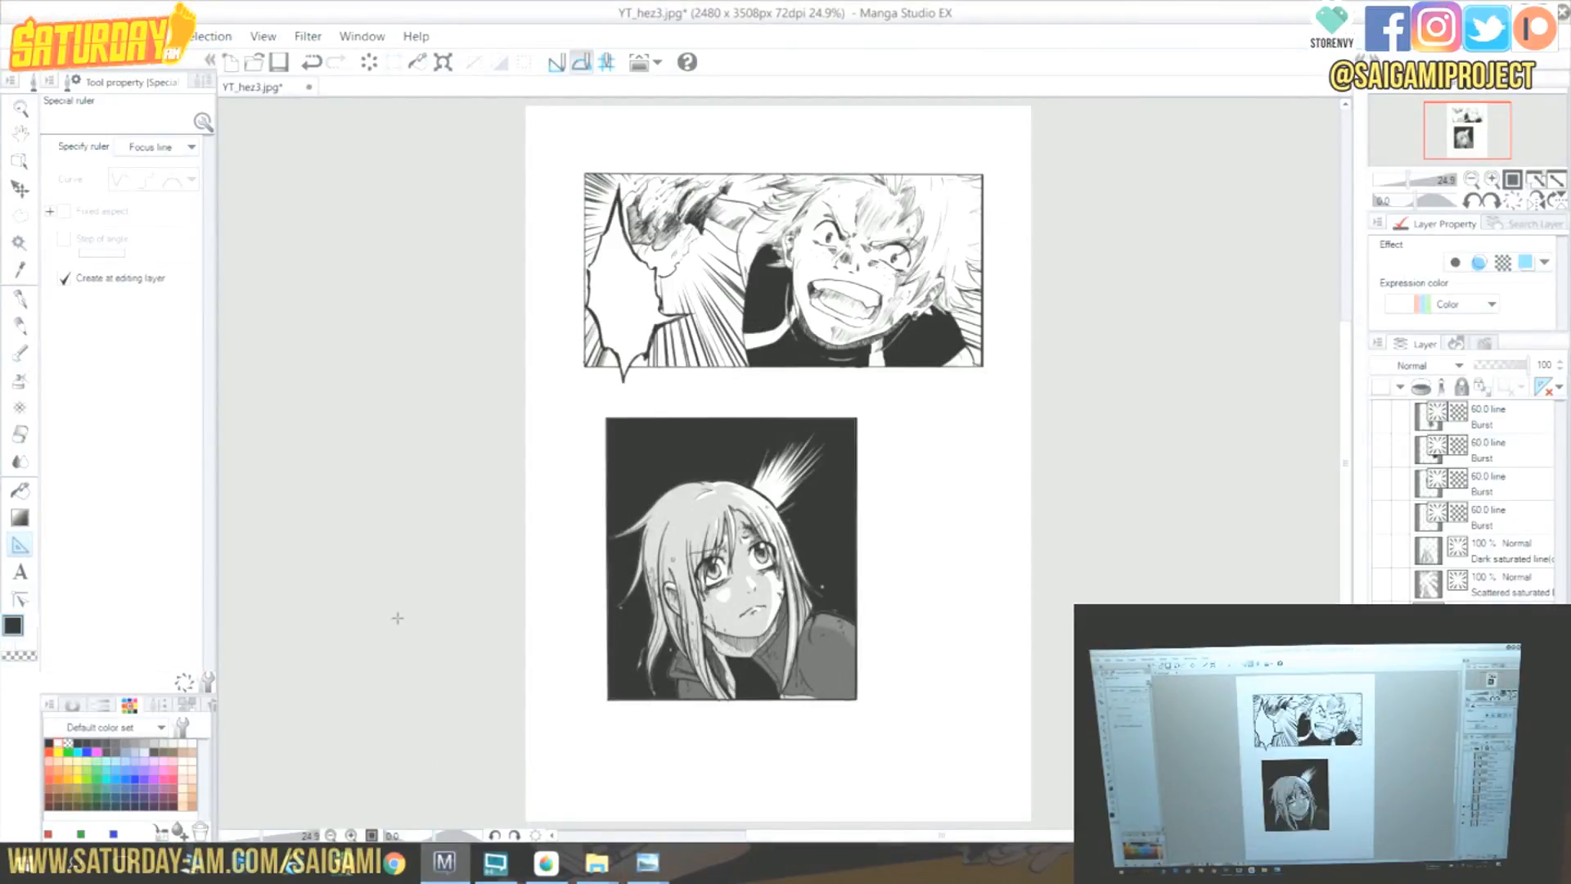